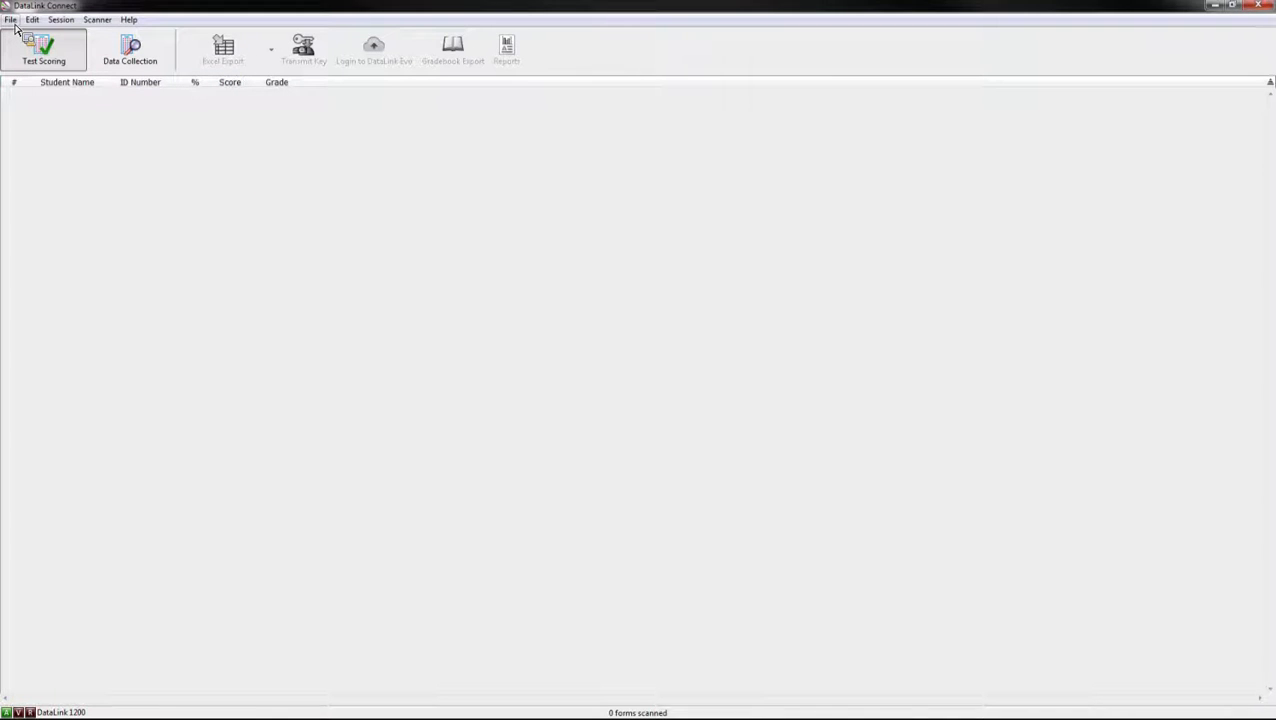
# Step: Open the Student Database dialog from the File menu, currently listing 0 students
pyautogui.click(10, 20)
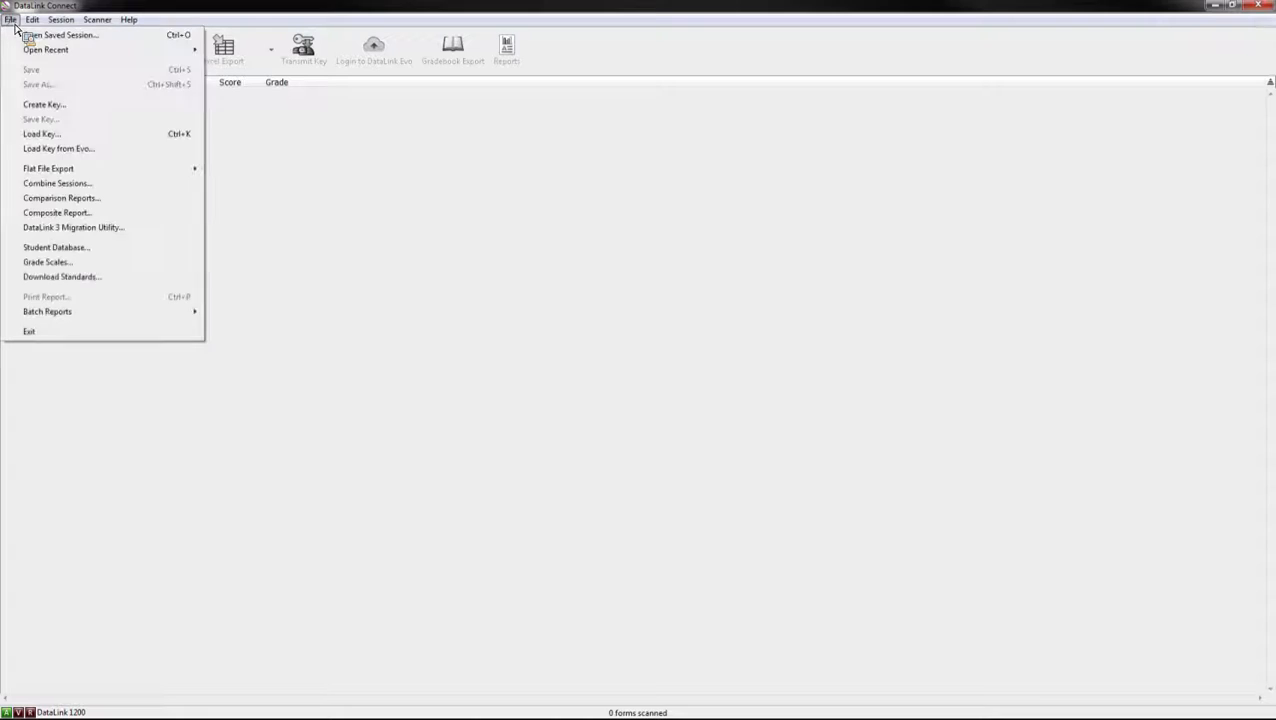
pyautogui.click(124, 252)
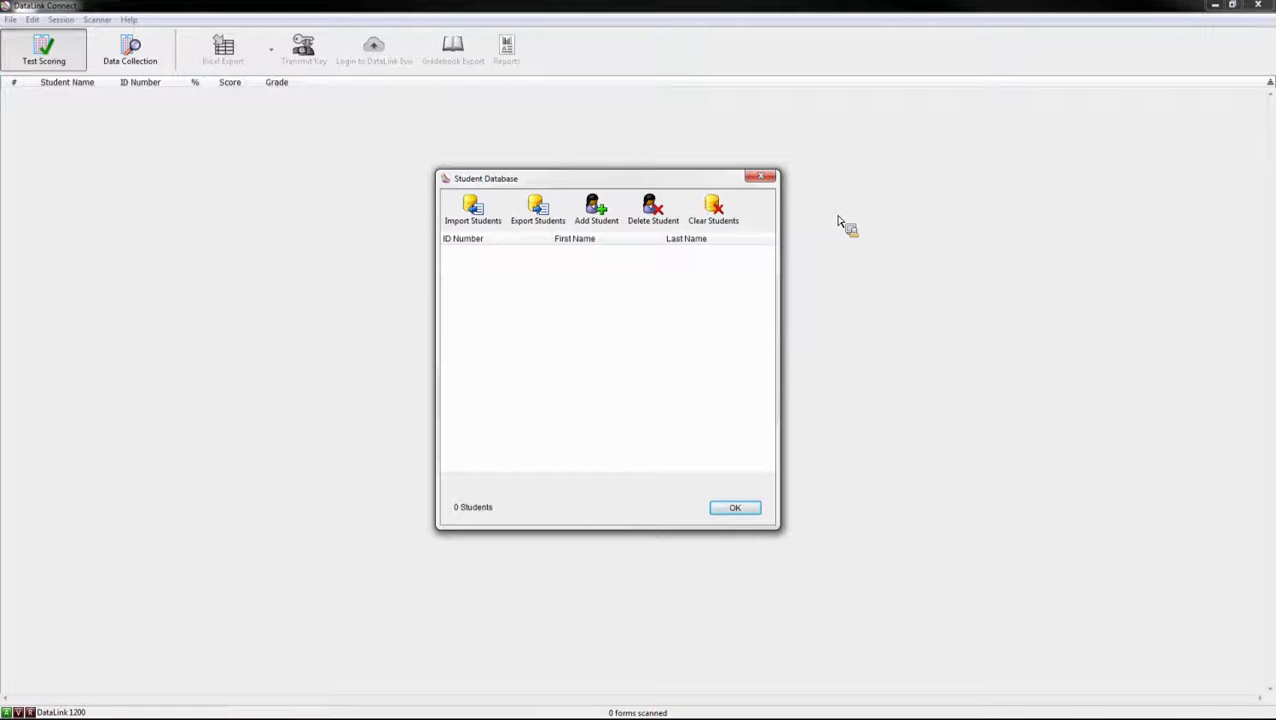
# Step: Add a new student record with the student's ID number, first name and last name
pyautogui.click(615, 225)
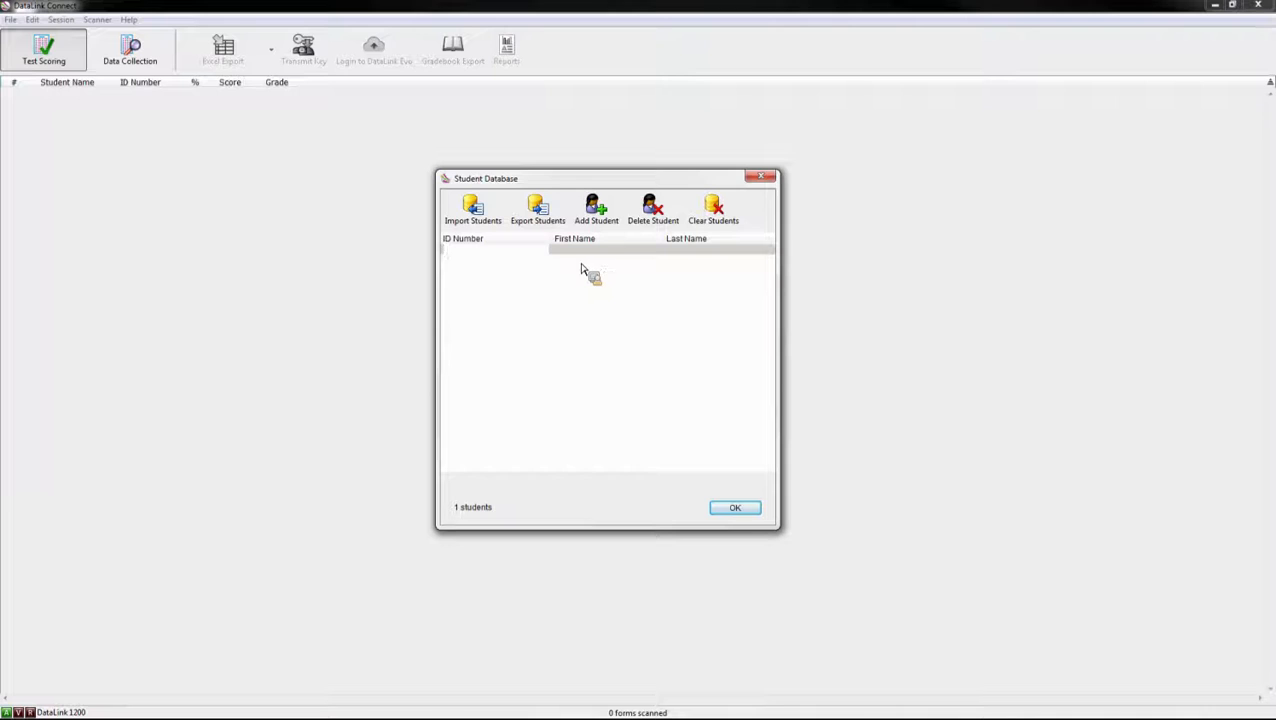
pyautogui.press('Tab')
pyautogui.write('Jho')
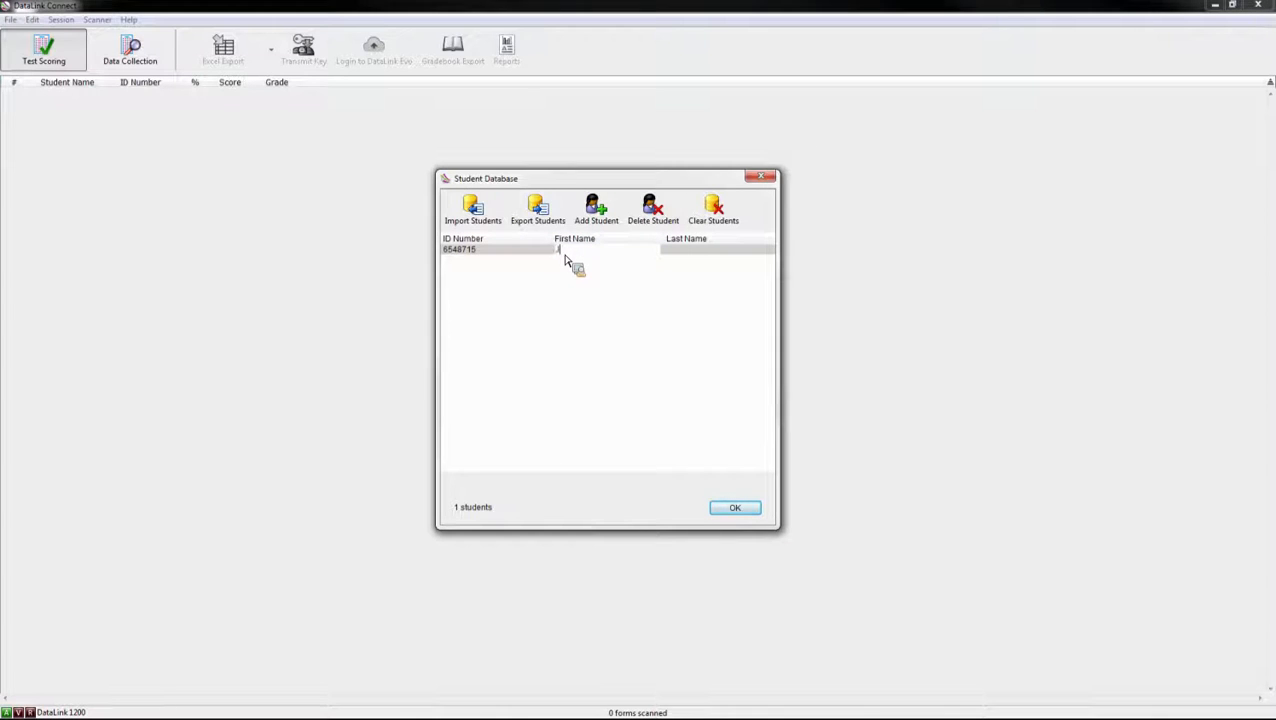
pyautogui.press('BackSpace')
pyautogui.press('BackSpace')
pyautogui.press('Tab')
pyautogui.click(553, 344)
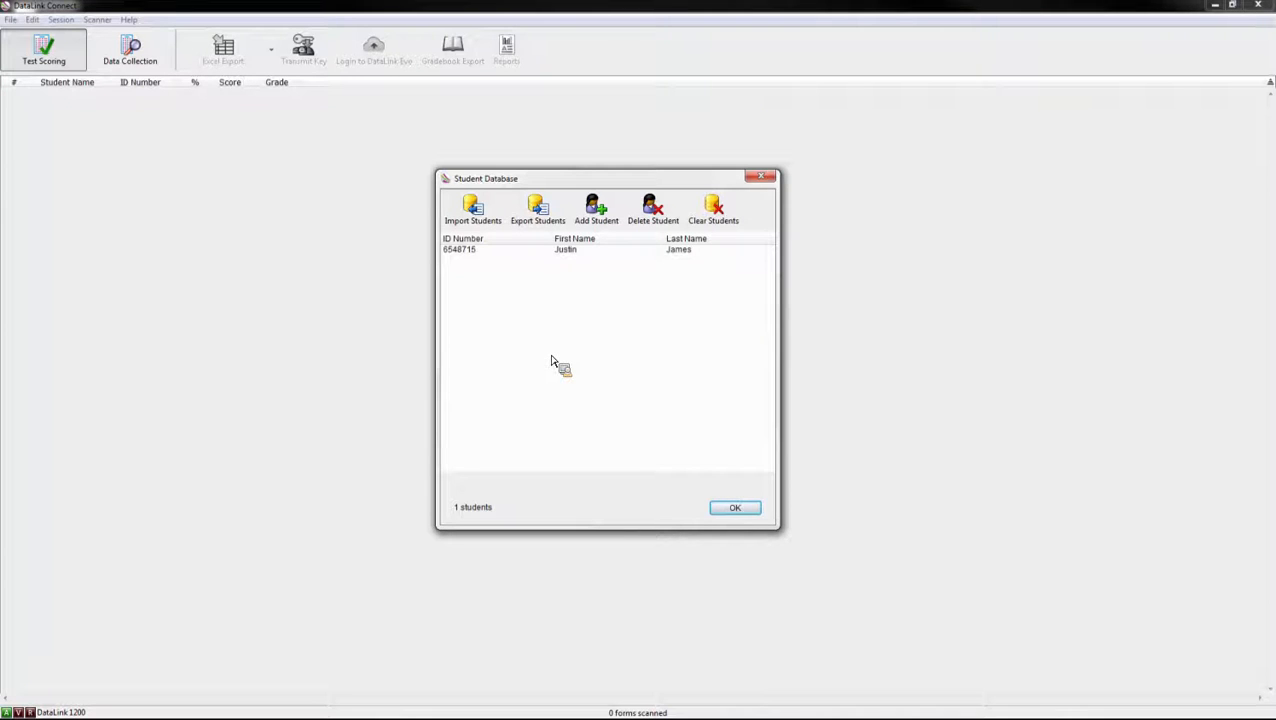
# Step: Choose student_import.csv from the Show Demo Files folder as the student import file
pyautogui.click(500, 212)
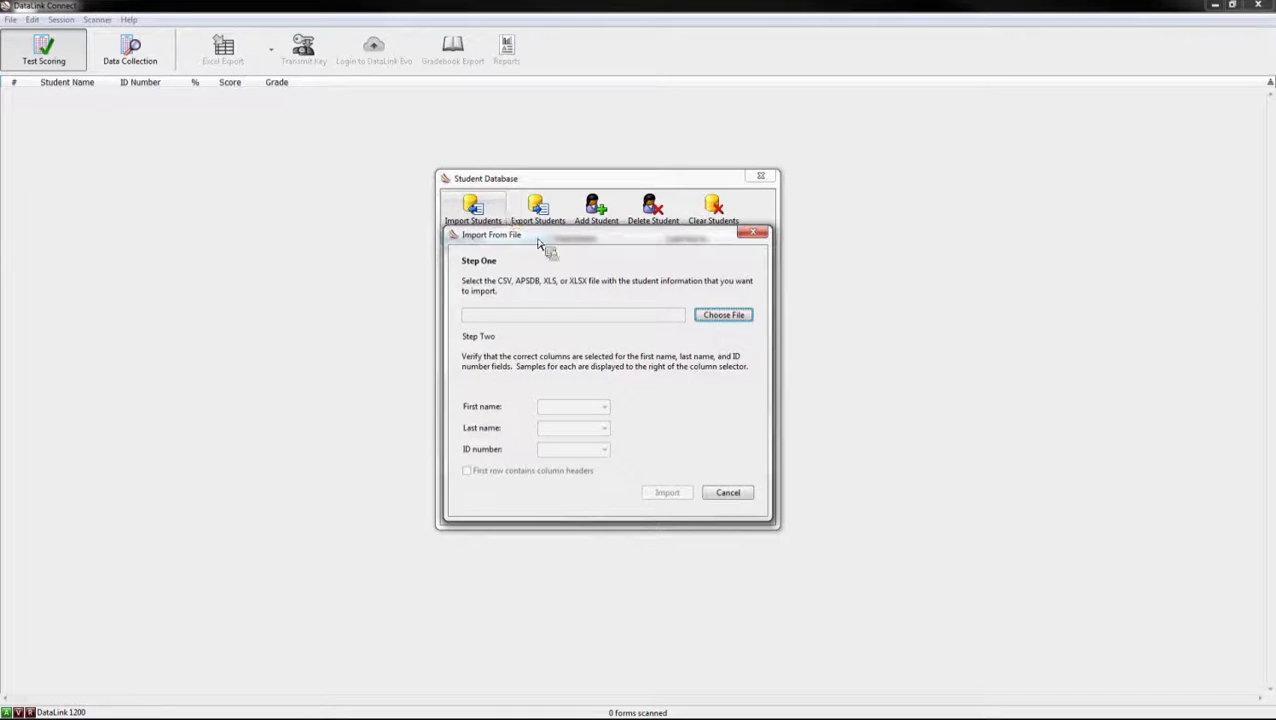
pyautogui.click(724, 315)
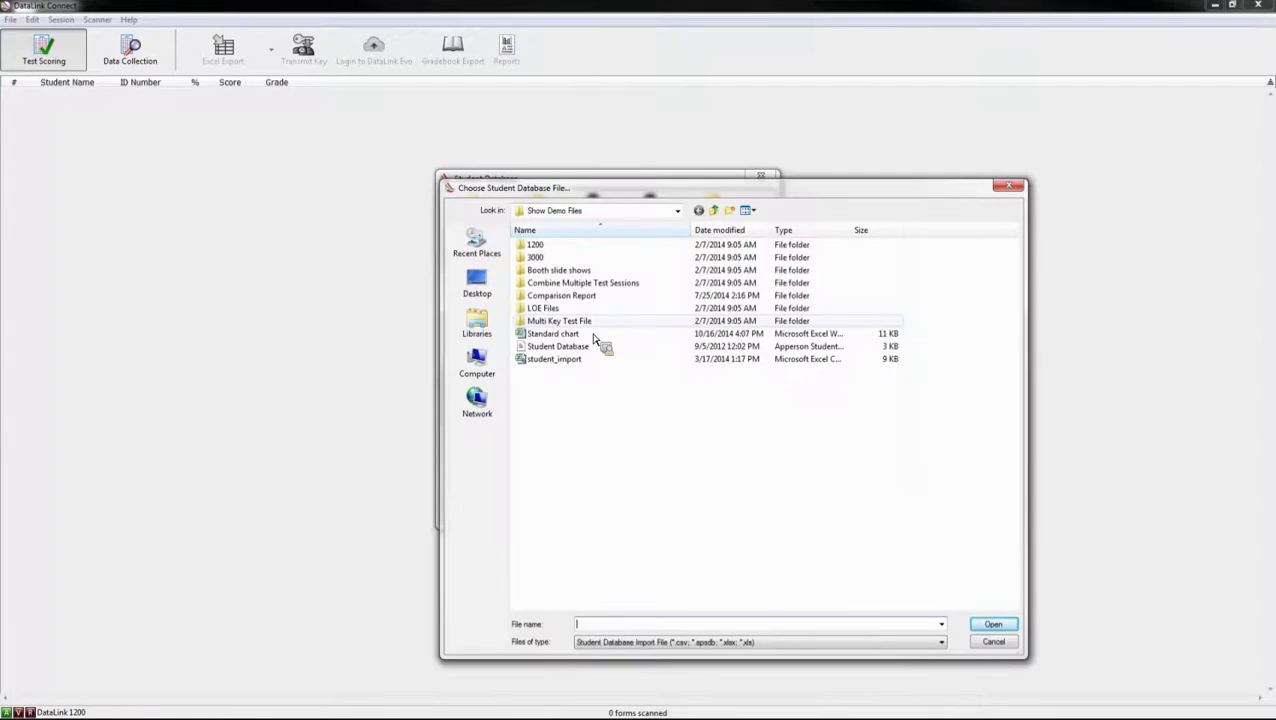
pyautogui.doubleClick(590, 360)
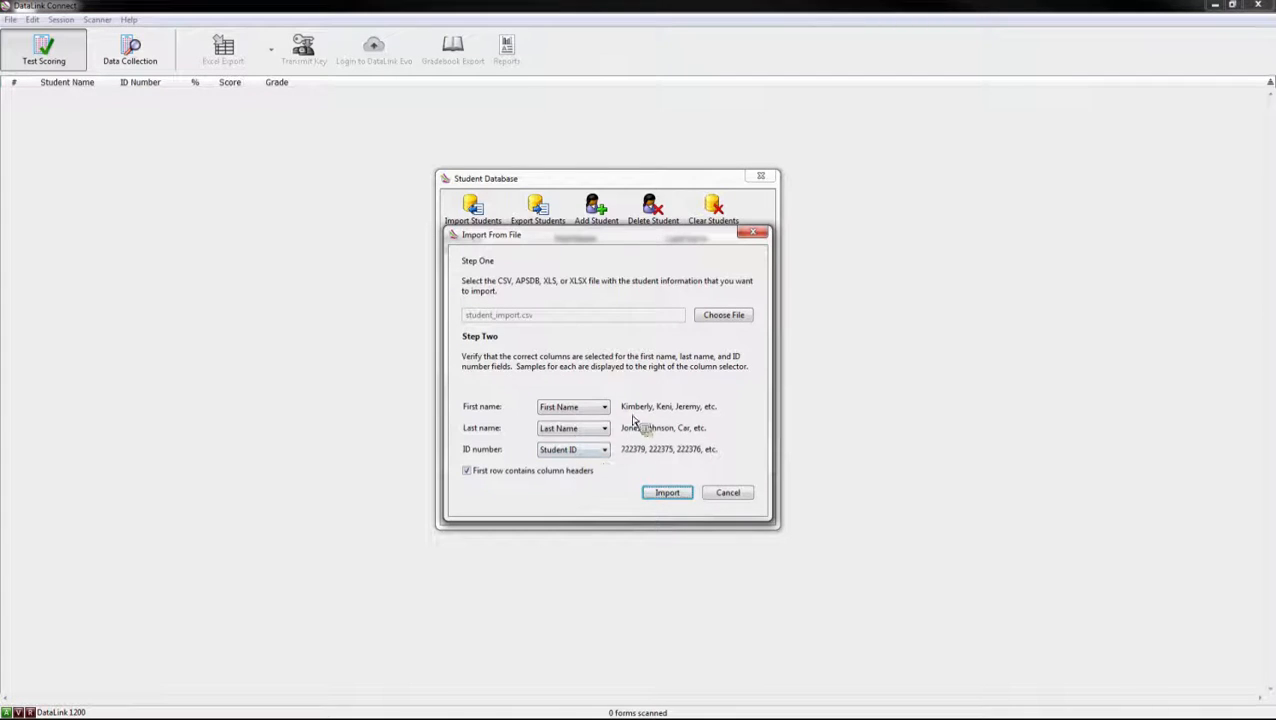
# Step: Check the First Name column mapping and import the file, bringing the database to 232 students
pyautogui.click(567, 410)
pyautogui.click(667, 493)
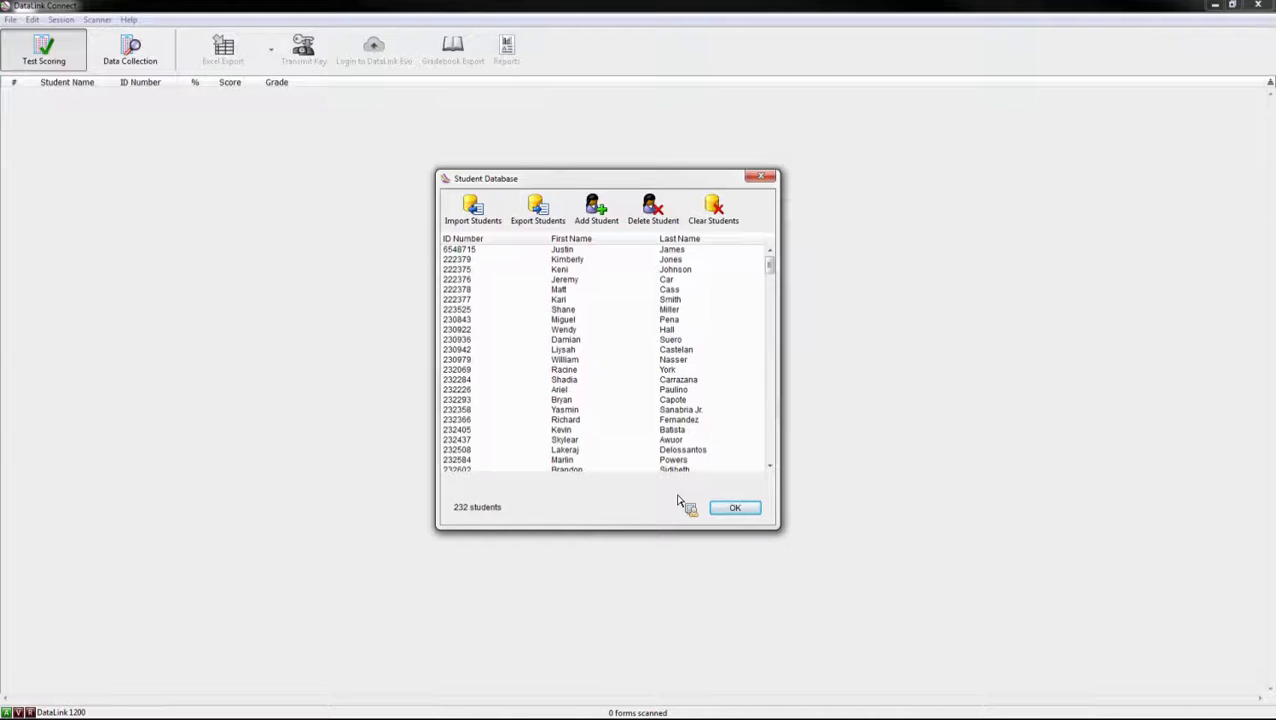
pyautogui.click(561, 229)
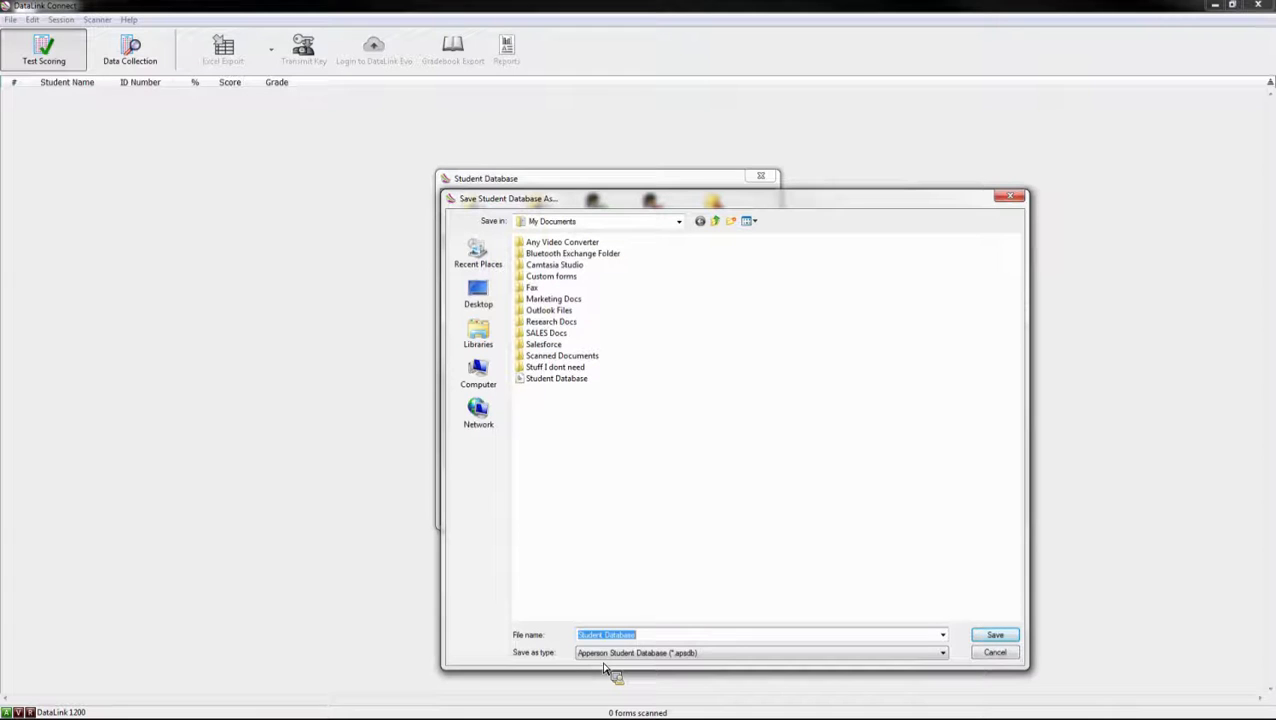
pyautogui.click(996, 653)
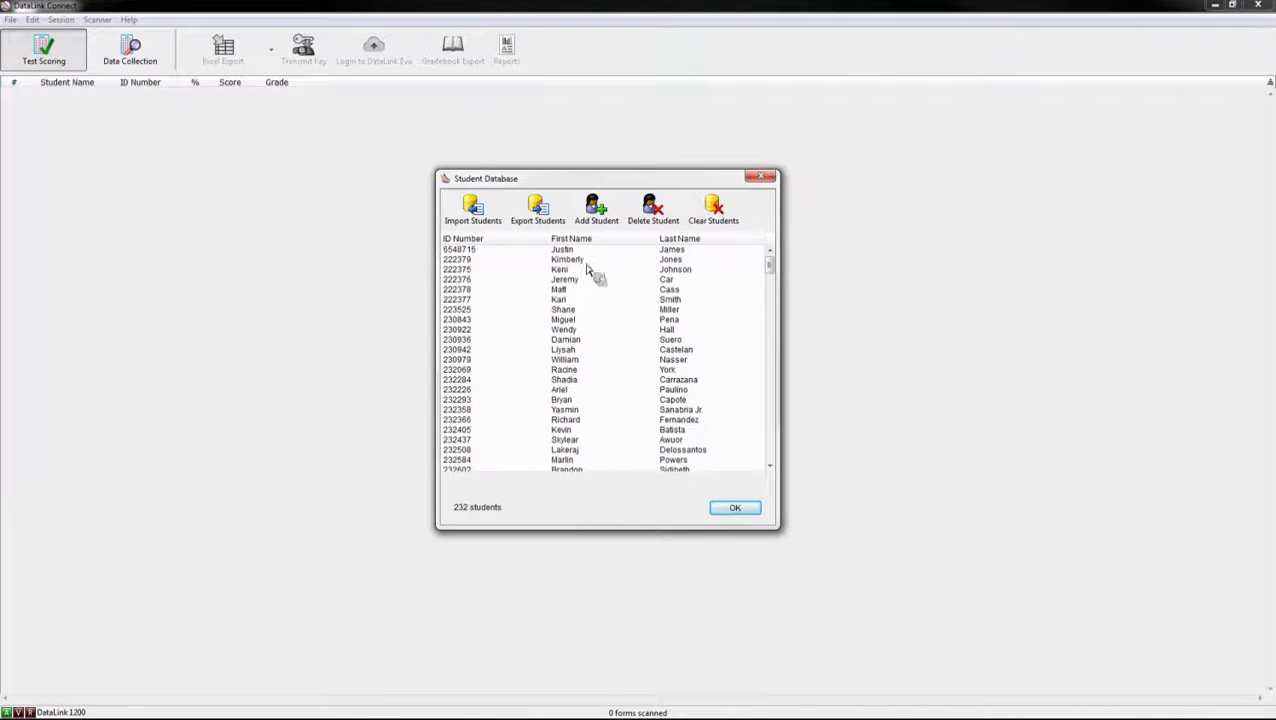
# Step: Delete the manually added student's record, leaving 231 students in the database
pyautogui.click(467, 250)
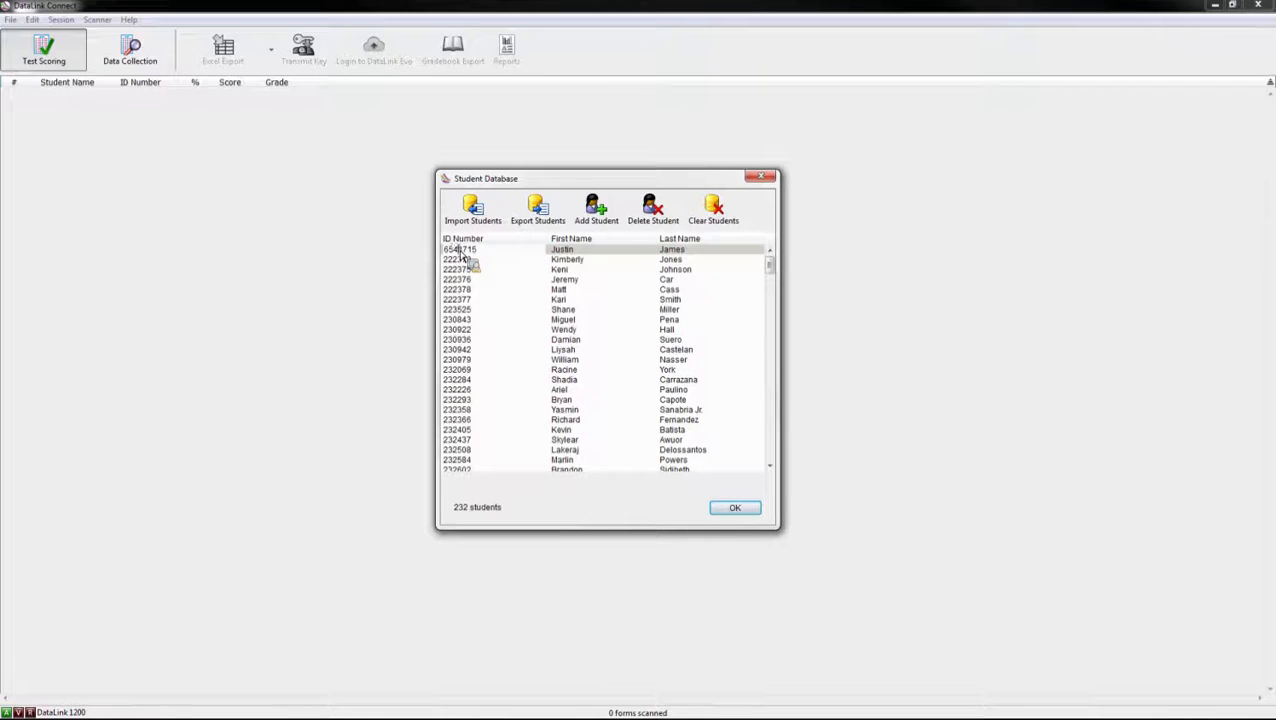
pyautogui.click(560, 309)
pyautogui.click(472, 252)
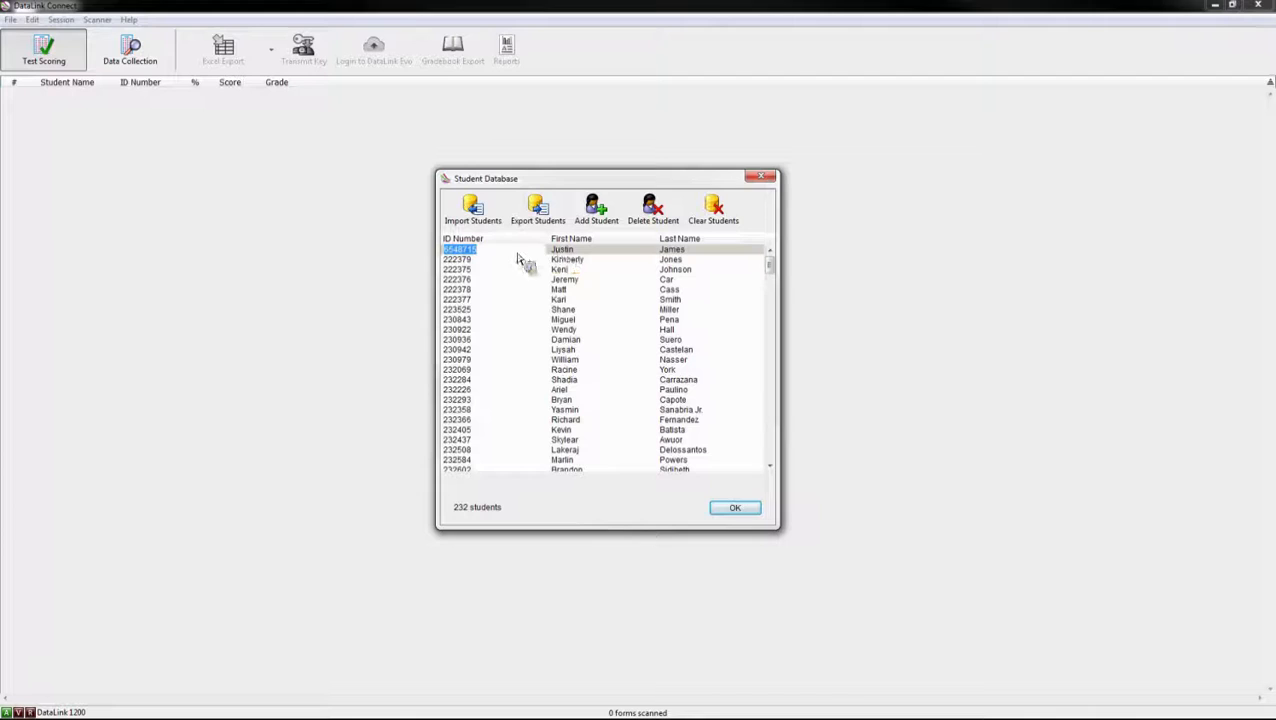
pyautogui.click(655, 225)
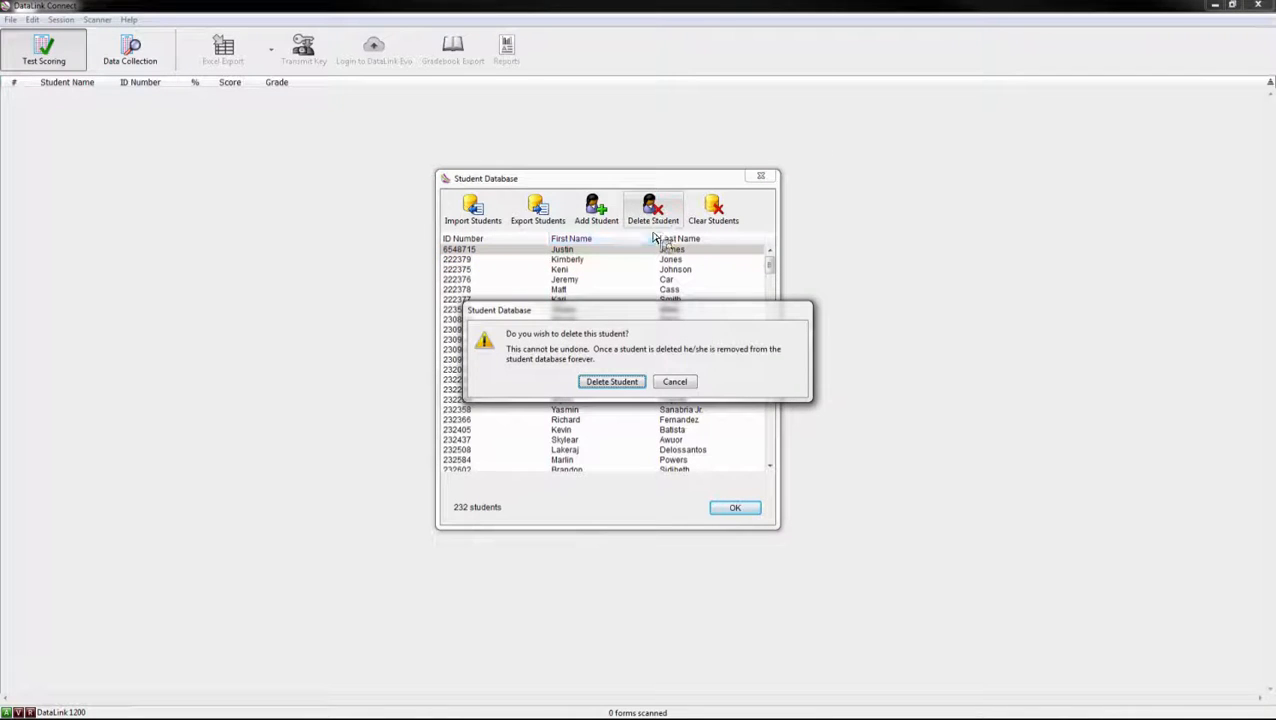
pyautogui.click(640, 383)
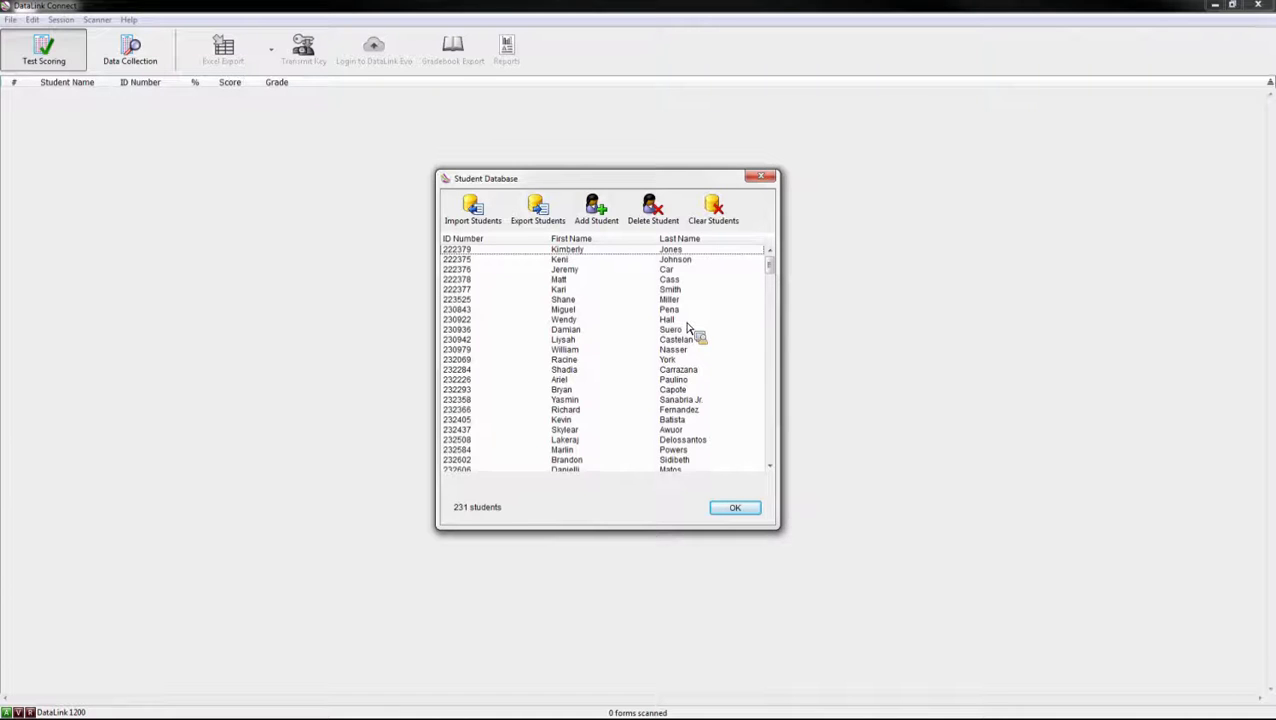
# Step: Start Clear Students, then untick the confirmation and close the prompt without clearing anything
pyautogui.click(713, 210)
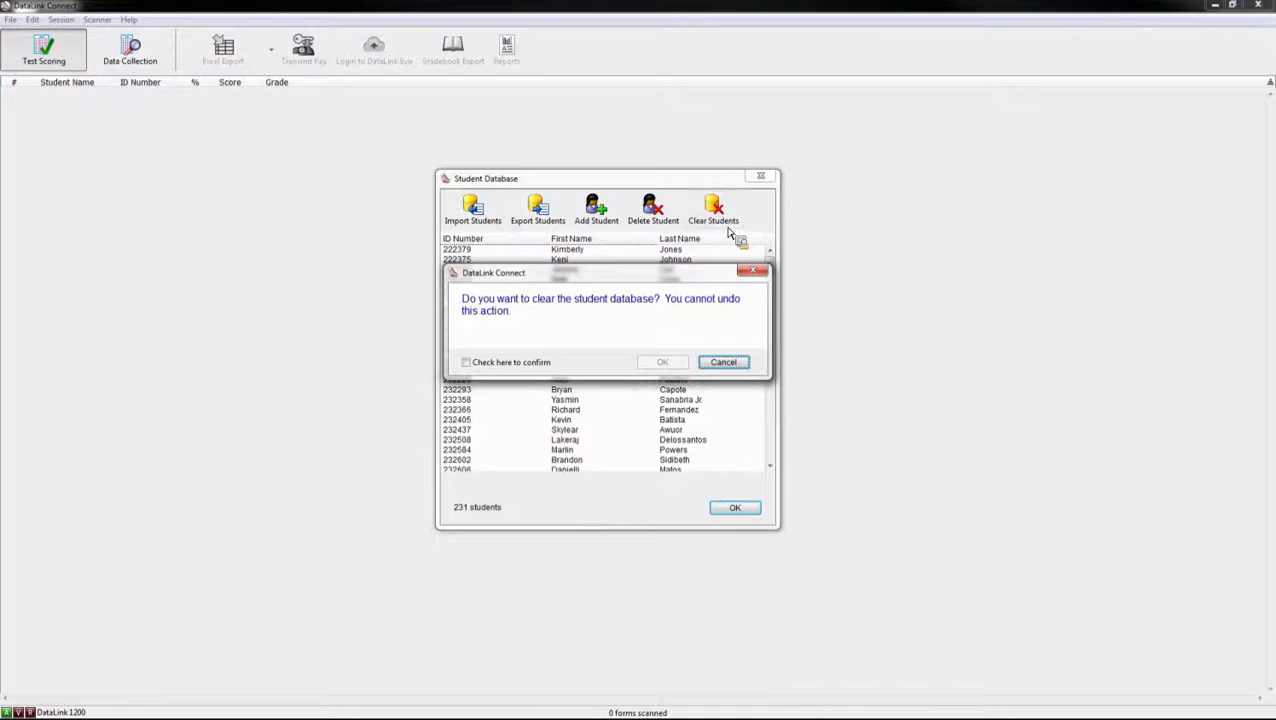
pyautogui.click(467, 366)
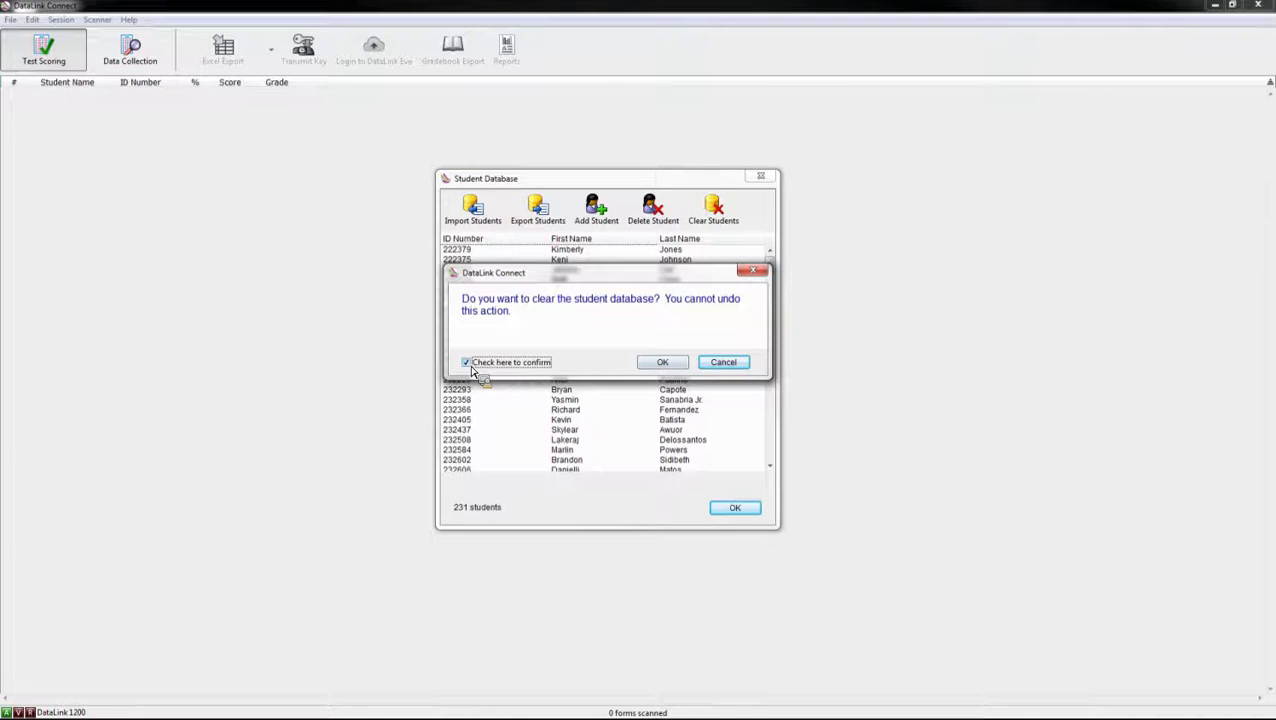
pyautogui.click(473, 370)
pyautogui.click(756, 273)
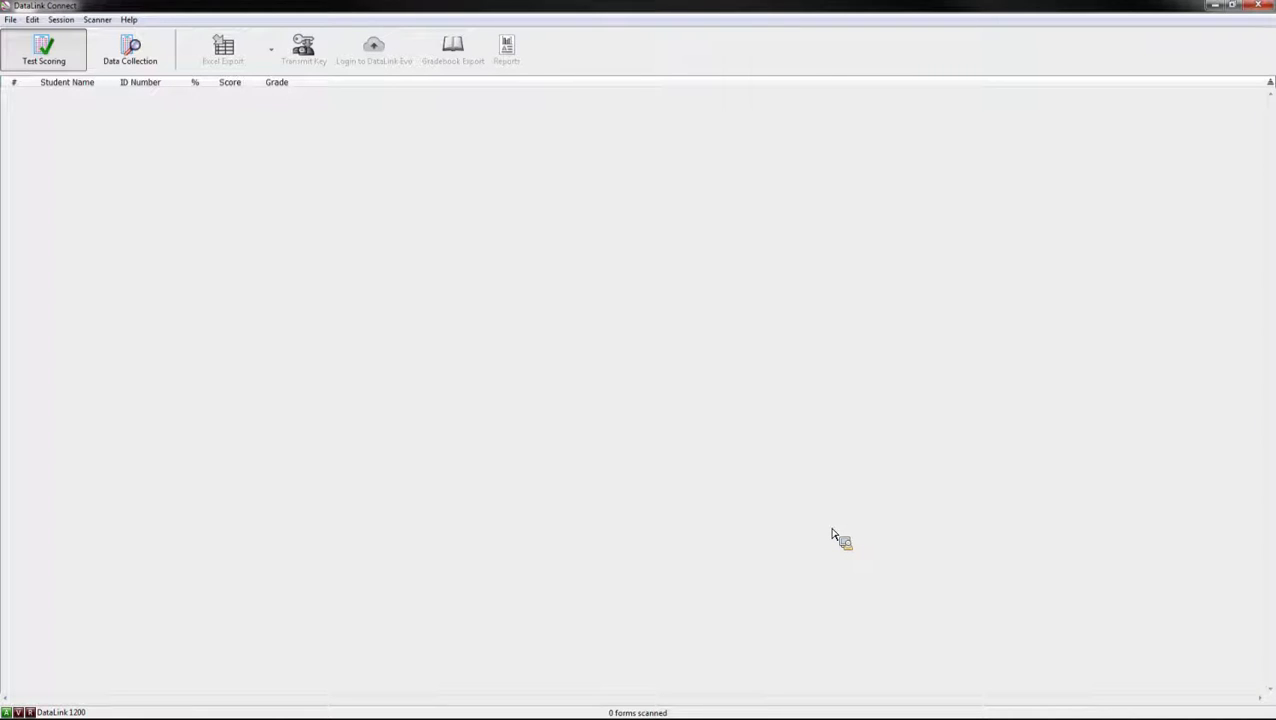
# Step: Create a new answer key via File > Create Key, keeping form 28040 - 100AS
pyautogui.click(11, 21)
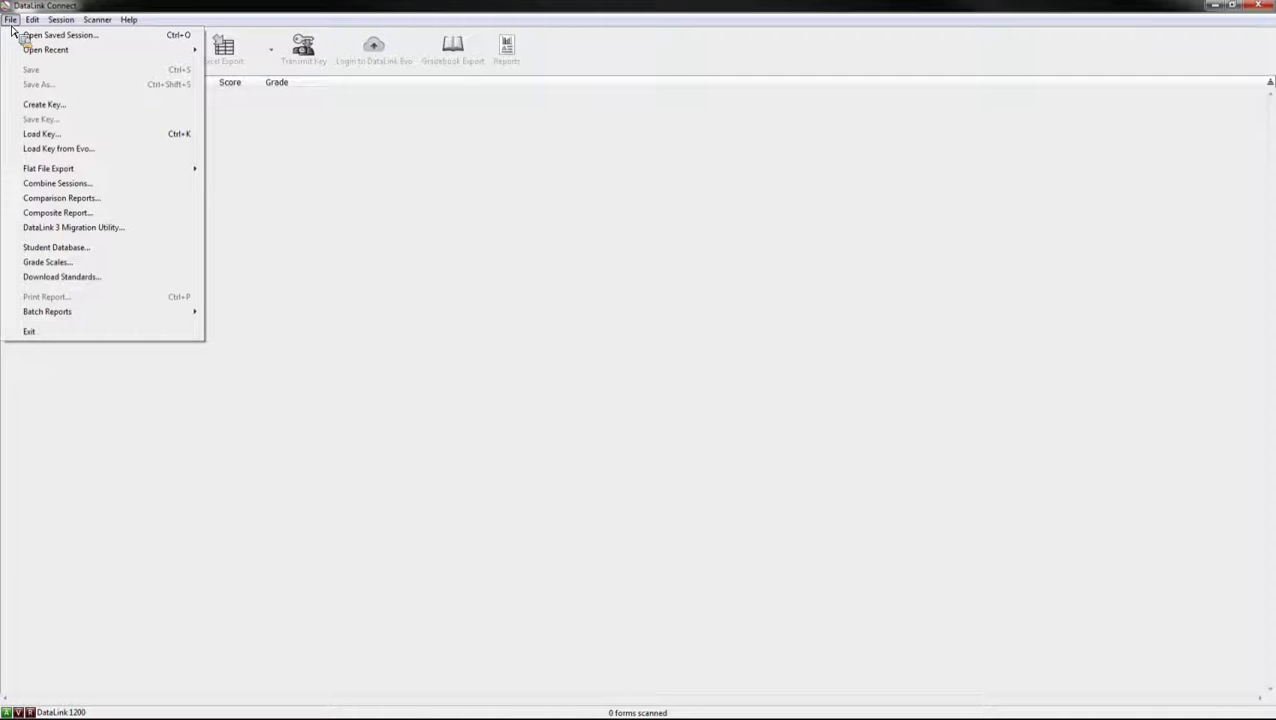
pyautogui.click(84, 110)
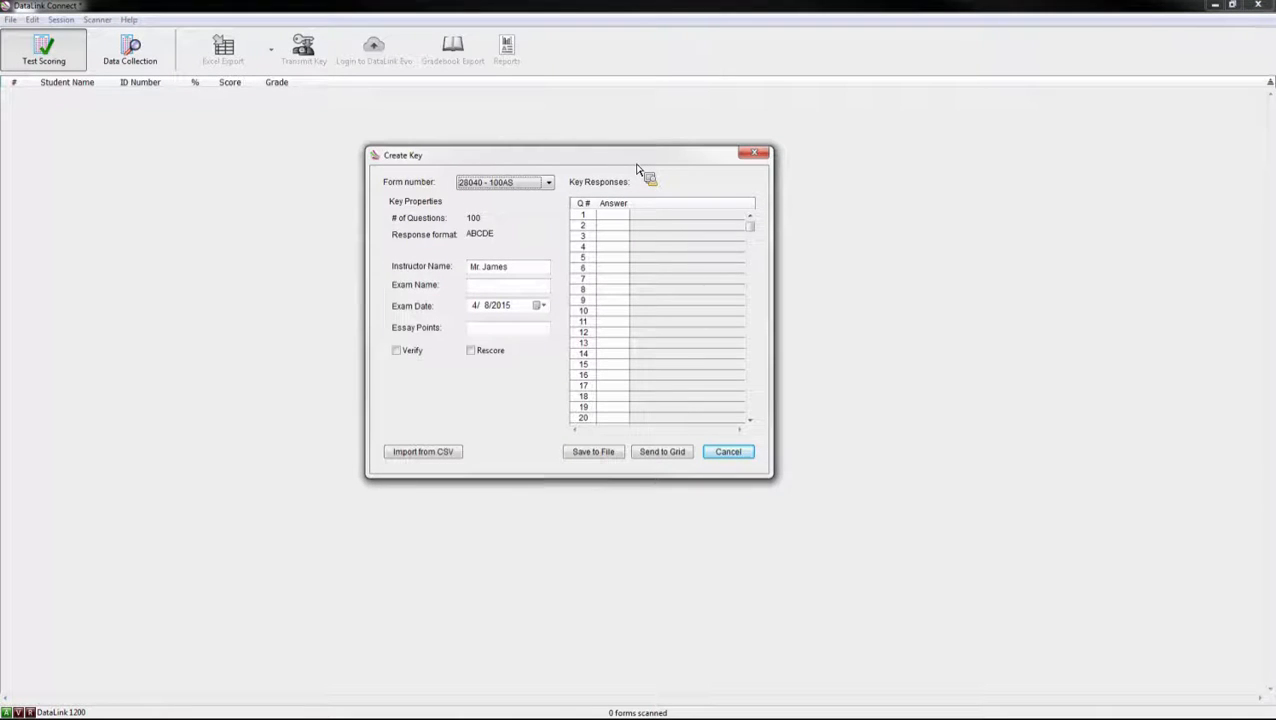
pyautogui.click(551, 187)
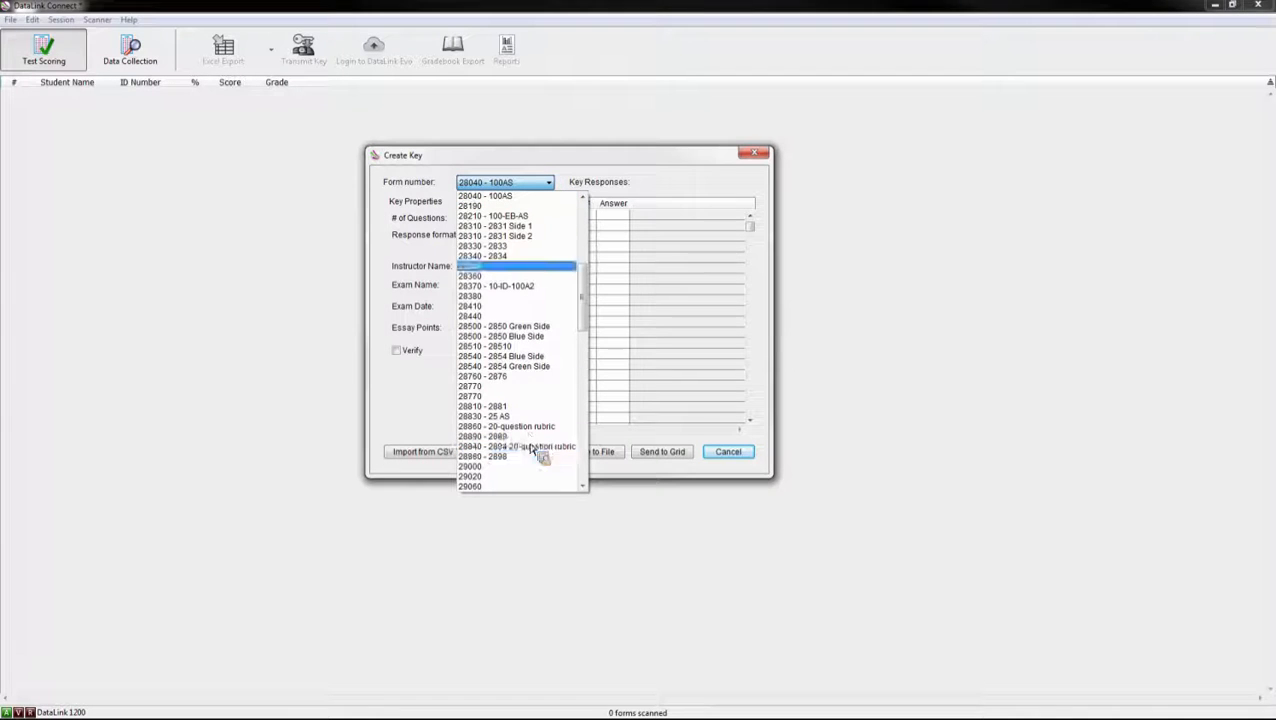
pyautogui.click(521, 190)
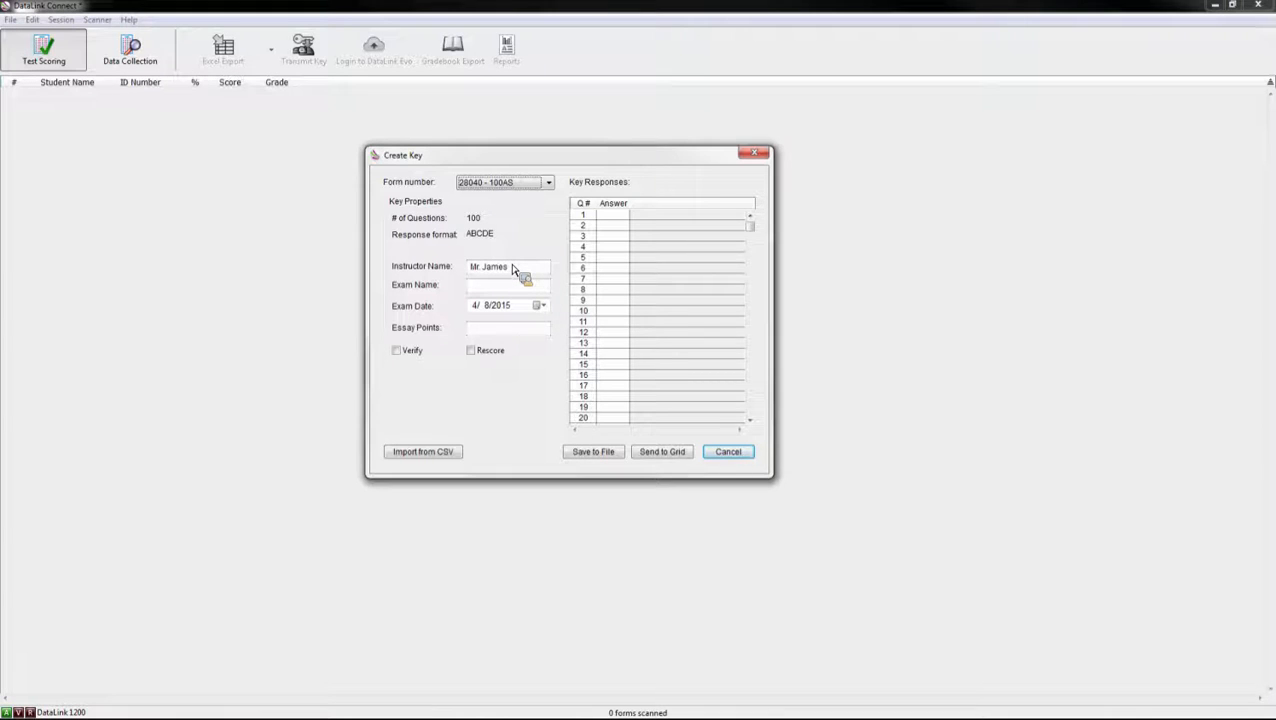
# Step: Name the exam 'Exam 1' and date it April 16, 2015
pyautogui.press('Tab')
pyautogui.press('Tab')
pyautogui.write('Exam 1')
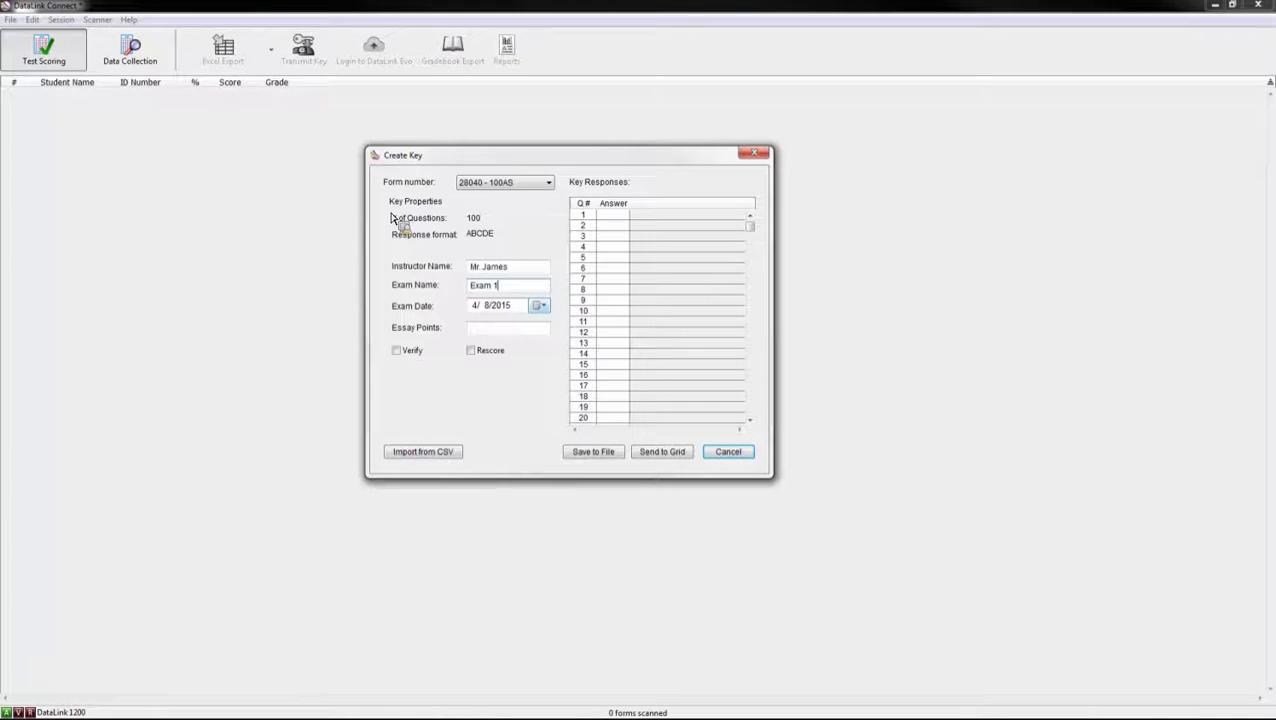
pyautogui.click(540, 305)
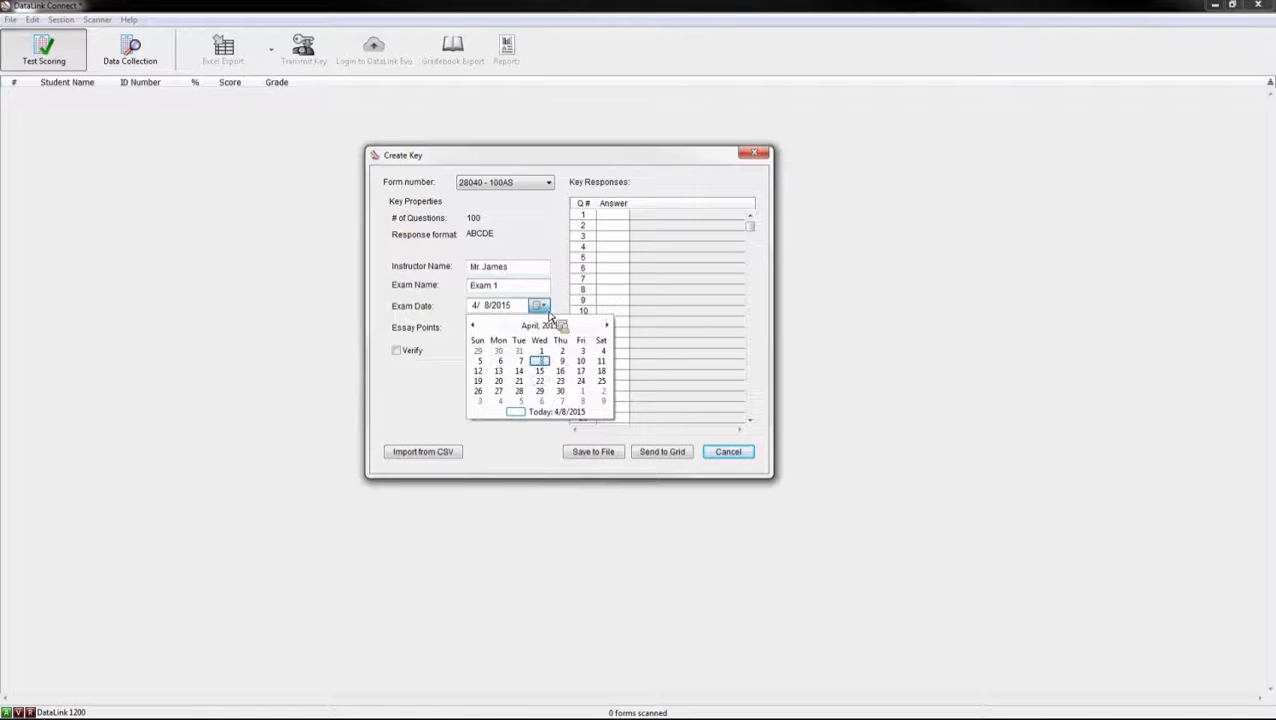
pyautogui.click(560, 371)
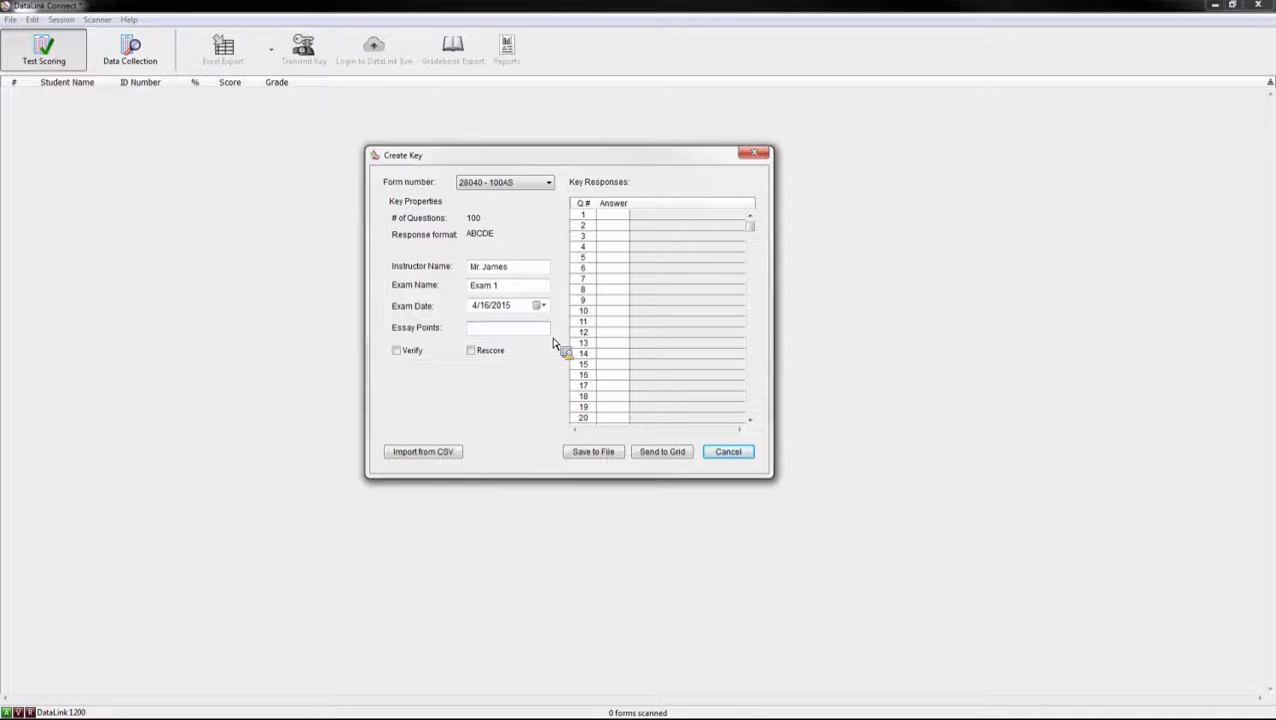
# Step: Set 25 essay points and leave answer verification turned off
pyautogui.write('25')
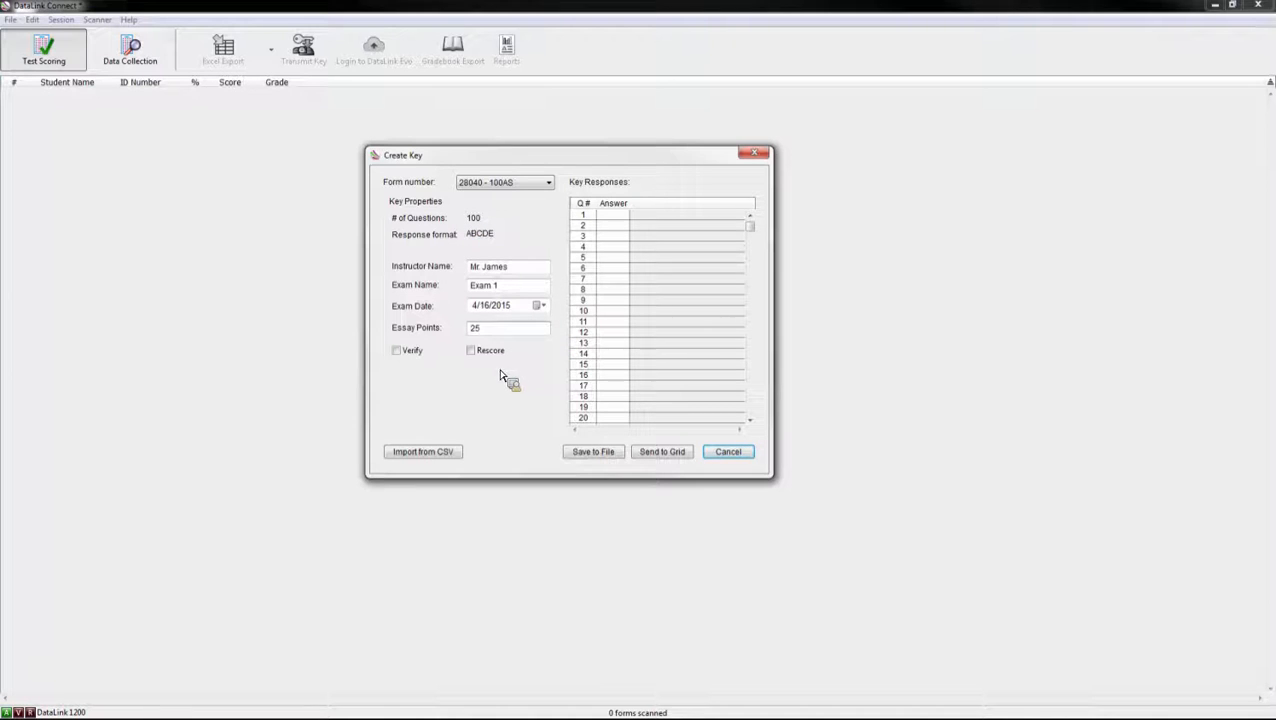
pyautogui.click(405, 361)
pyautogui.click(403, 355)
pyautogui.click(606, 215)
# Step: Enter key answers for questions 1–10: A, B, C, D, E, AD, ABC, A, D, D
pyautogui.write('ABCDE')
pyautogui.click(606, 268)
pyautogui.press('Return')
pyautogui.write('ABC')
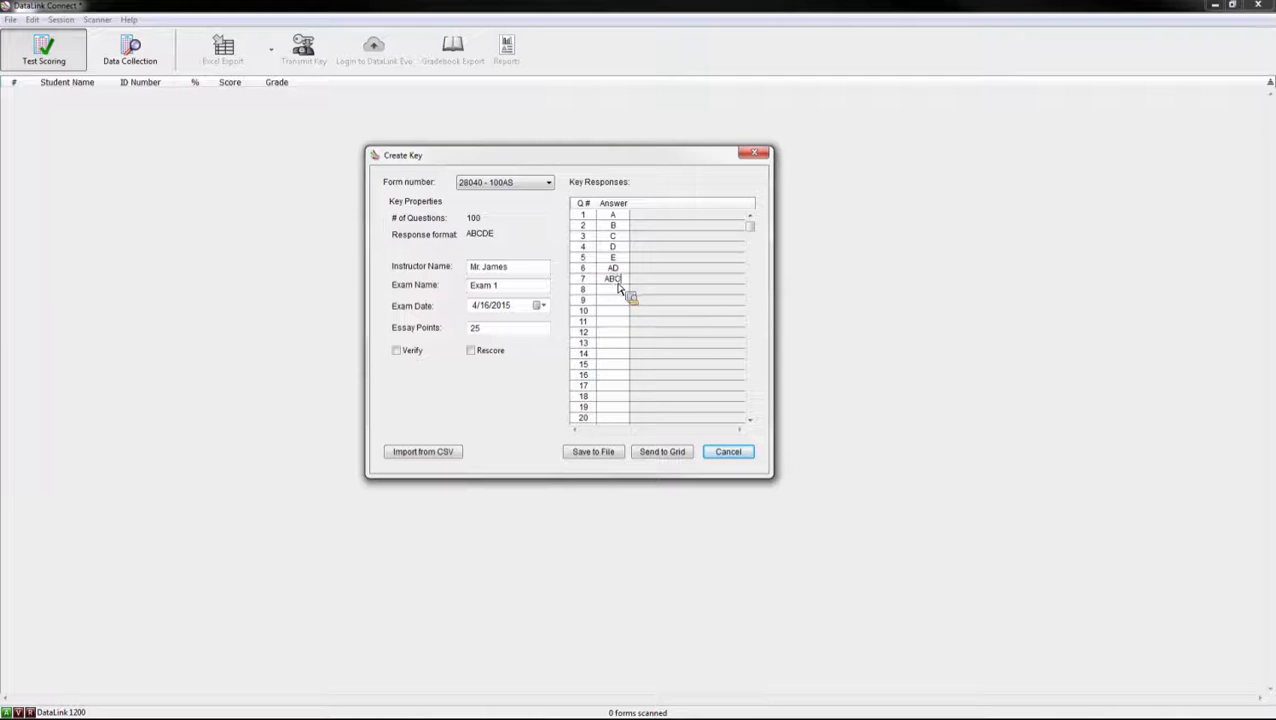
pyautogui.press('Return')
pyautogui.write('A')
pyautogui.click(615, 310)
pyautogui.click(614, 303)
pyautogui.write('D')
pyautogui.click(616, 312)
# Step: Send the key to the grid, then change the Key row's Q10 answer to C and Q6 to A
pyautogui.write('D')
pyautogui.click(664, 455)
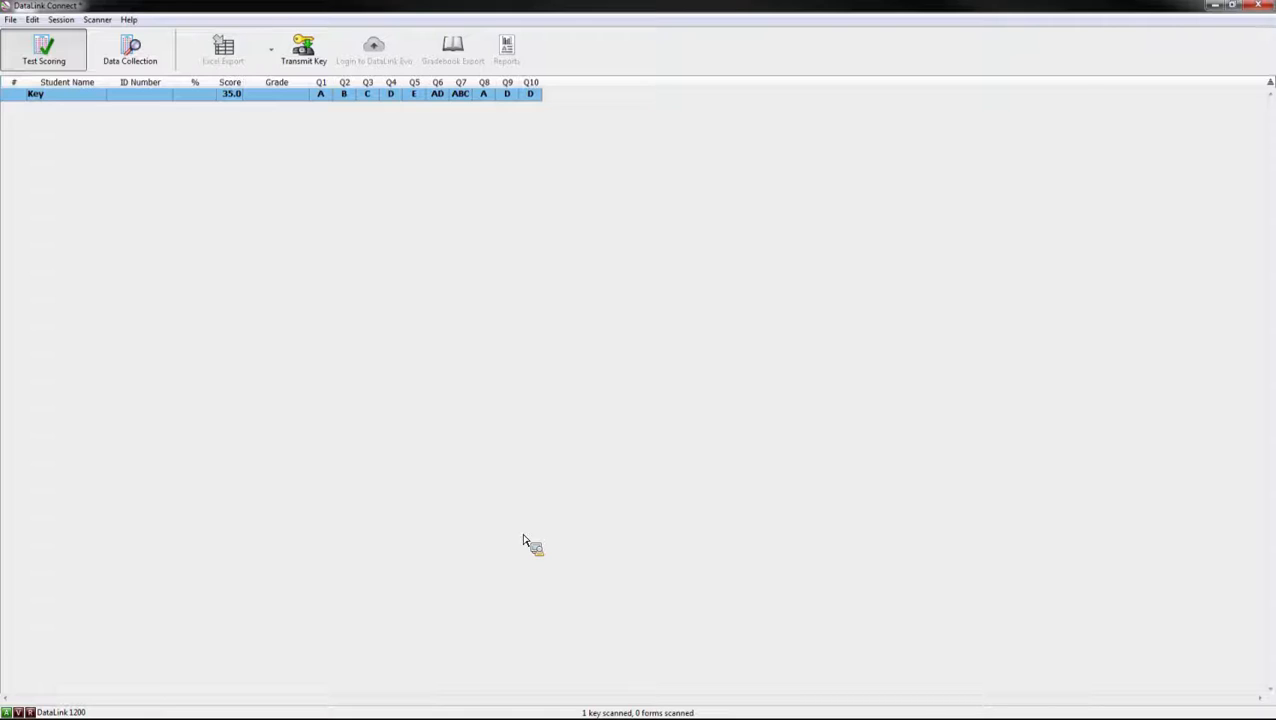
pyautogui.doubleClick(532, 96)
pyautogui.write('C')
pyautogui.press('Return')
pyautogui.doubleClick(442, 99)
pyautogui.write('A')
pyautogui.press('Return')
# Step: Discard the 10-question key without saving and start a new session for the 25-question key
pyautogui.click(99, 22)
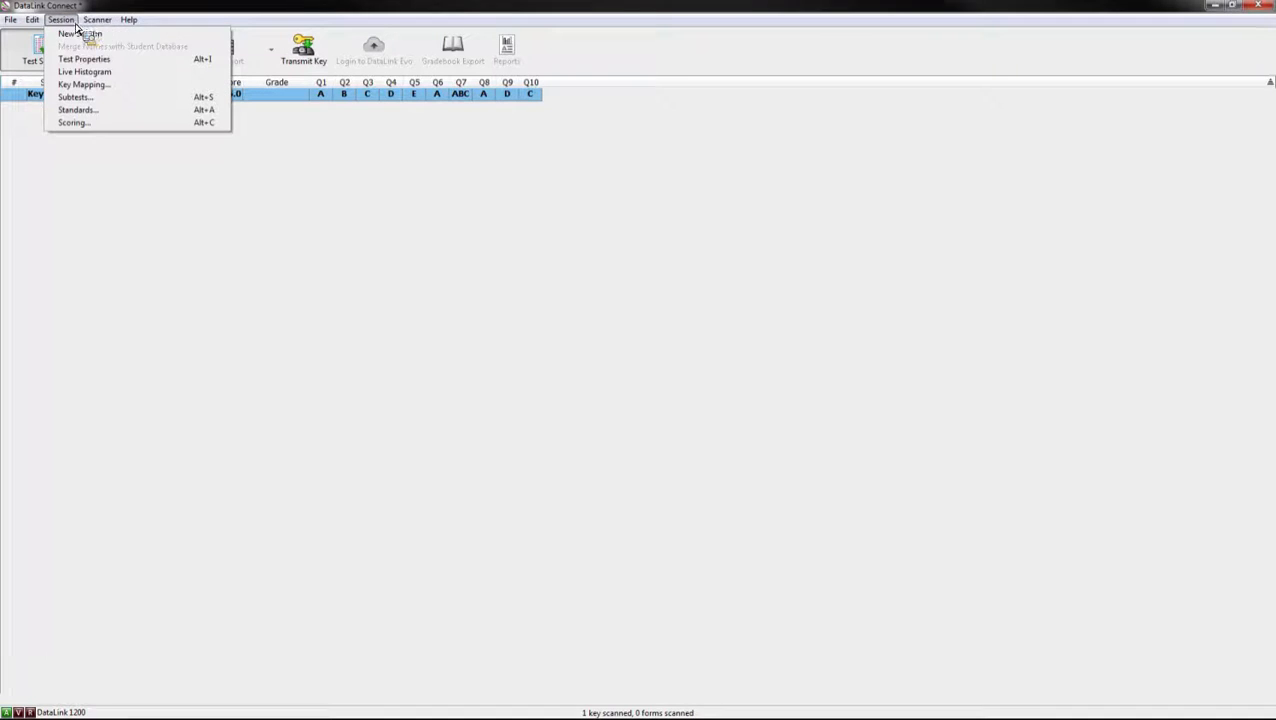
pyautogui.click(76, 32)
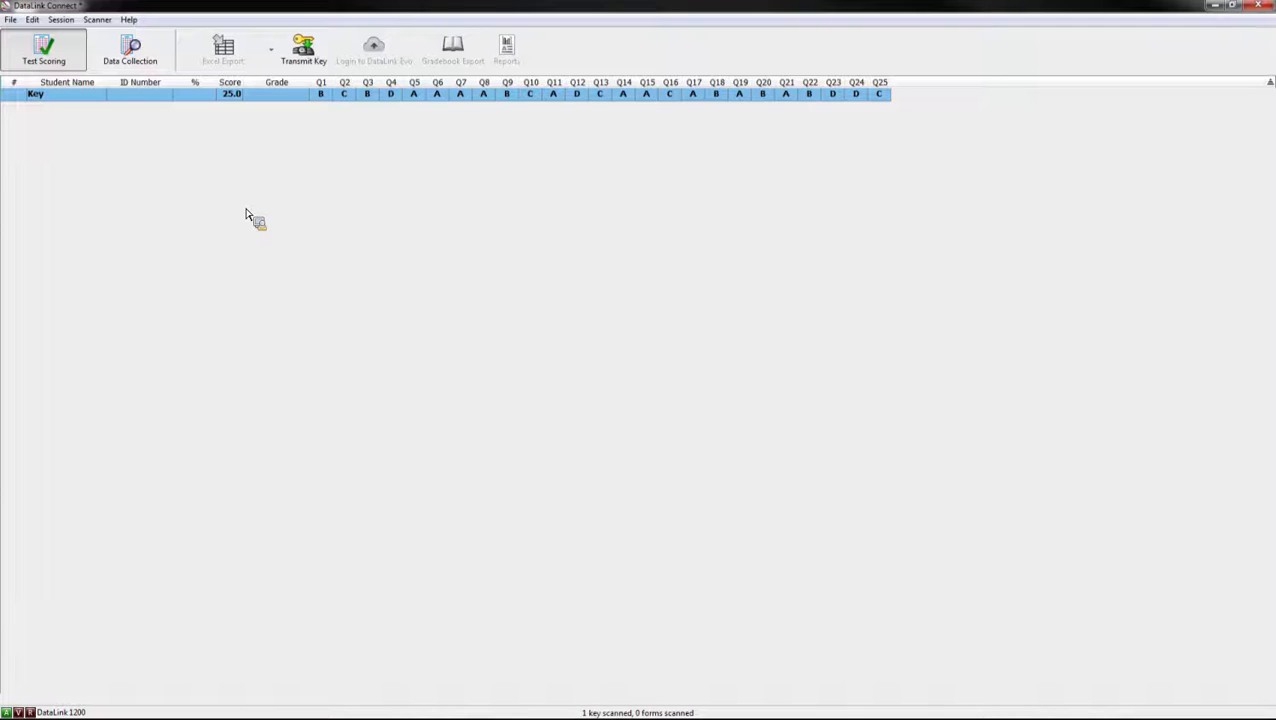
pyautogui.click(11, 20)
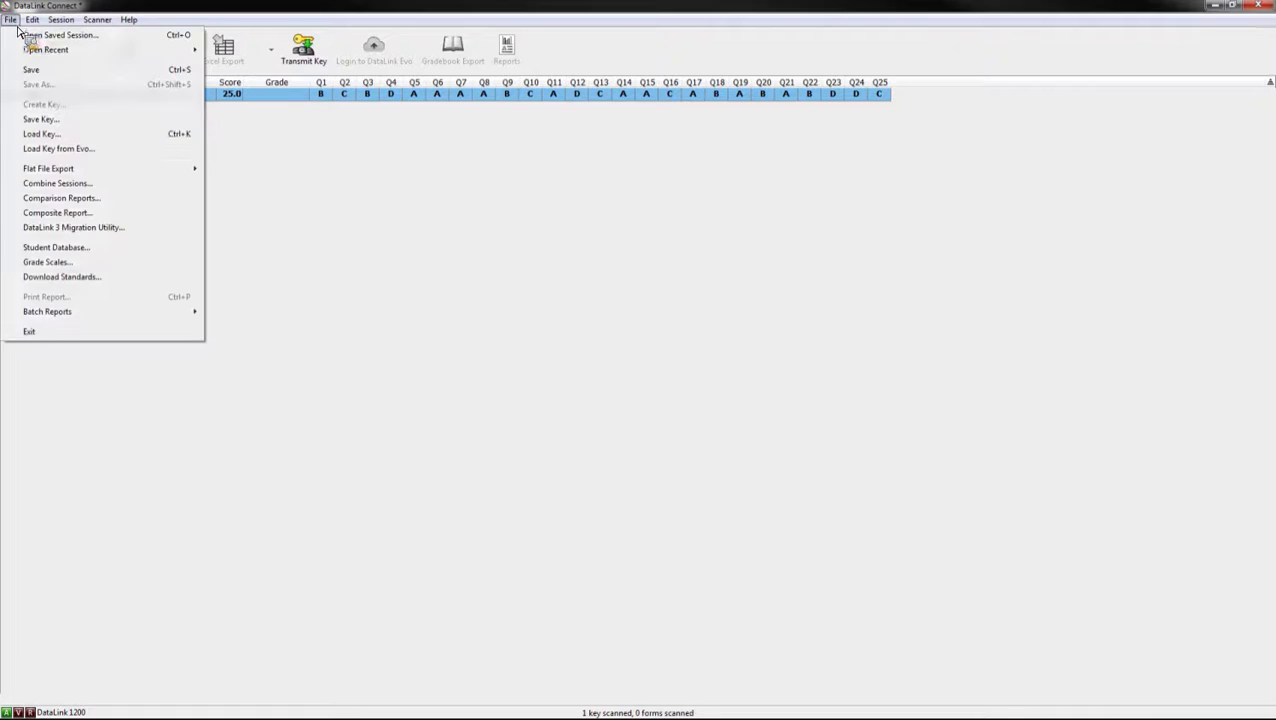
# Step: Save the 25-question key as a key file on the Desktop under its default name
pyautogui.click(64, 120)
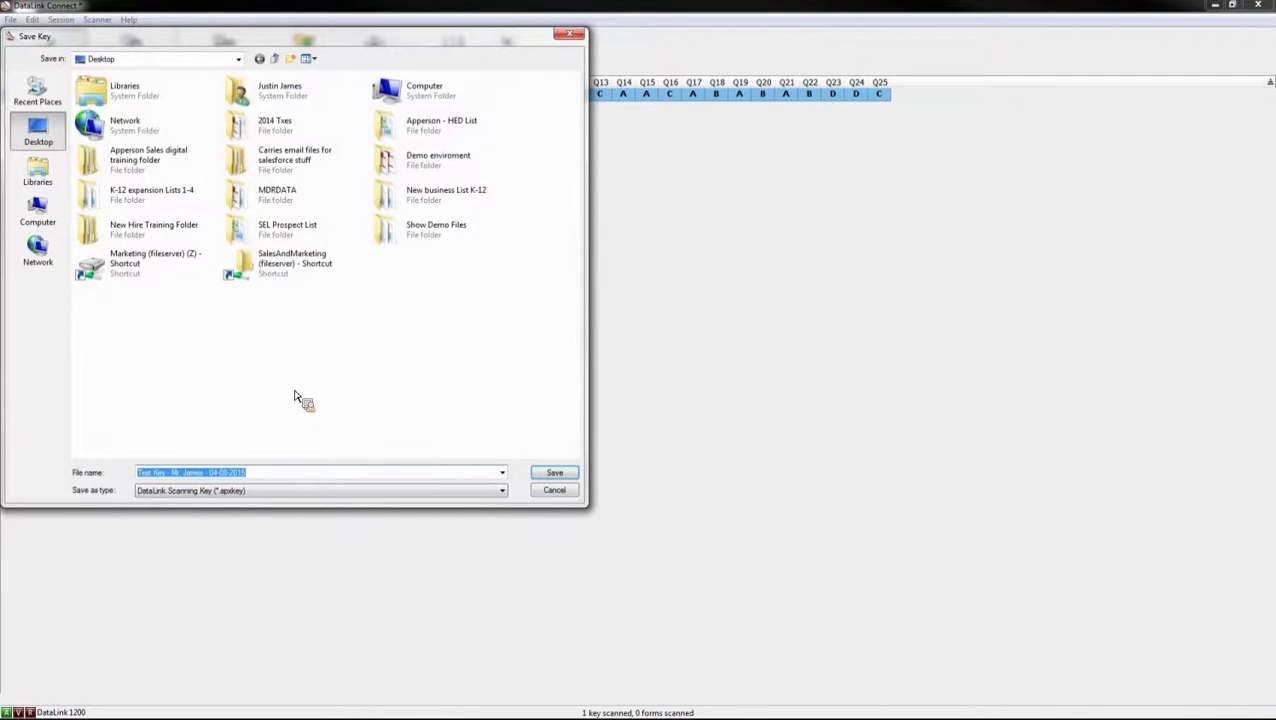
pyautogui.click(295, 476)
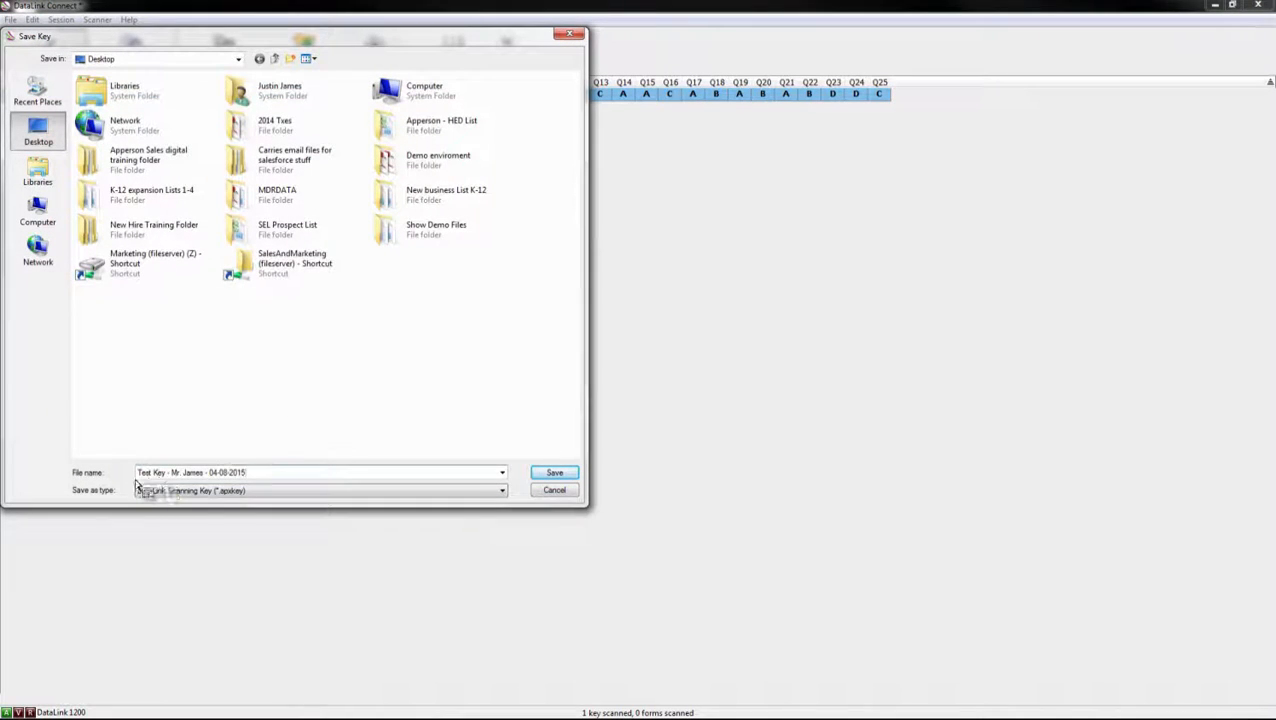
pyautogui.moveTo(141, 477); pyautogui.dragTo(260, 484)
pyautogui.click(554, 473)
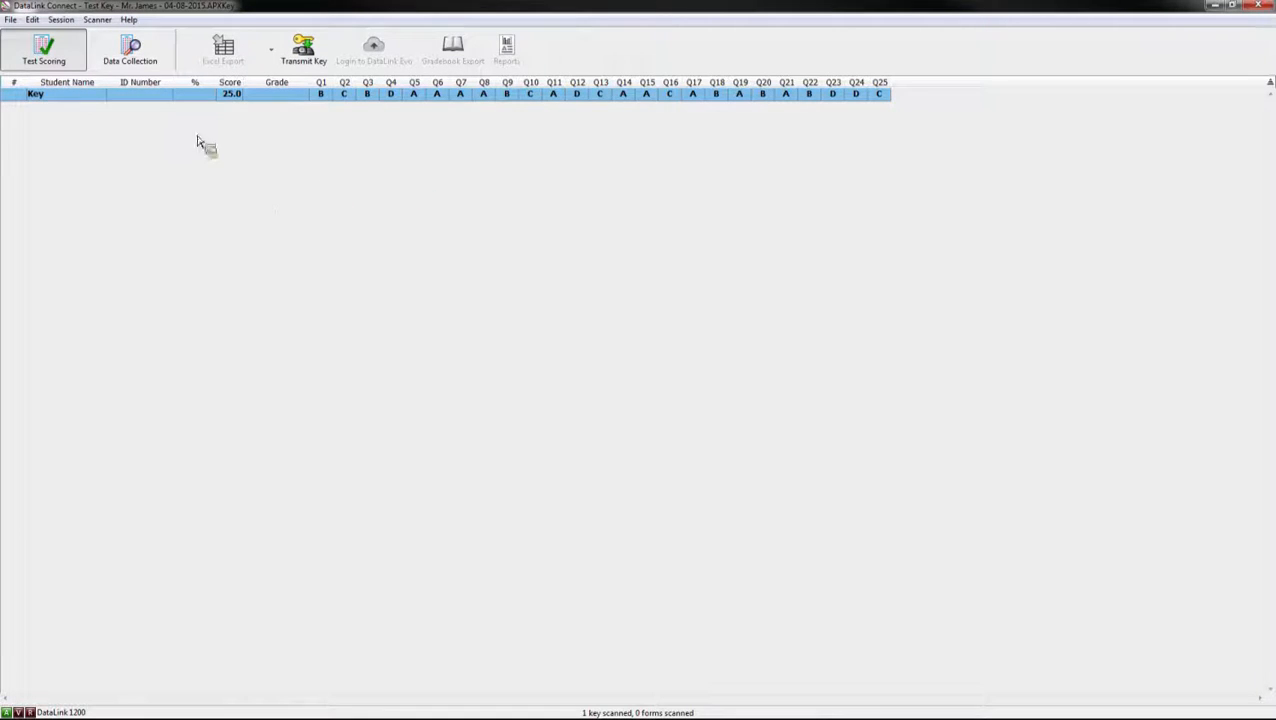
pyautogui.click(10, 19)
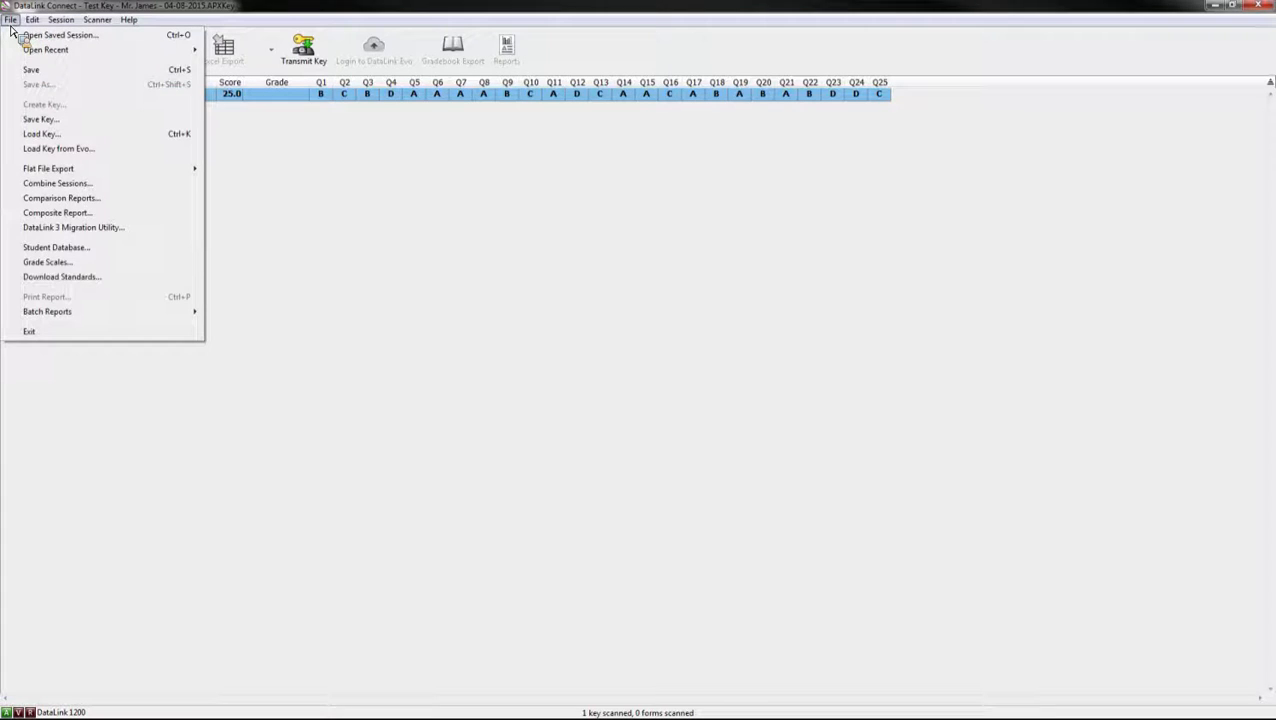
pyautogui.click(11, 25)
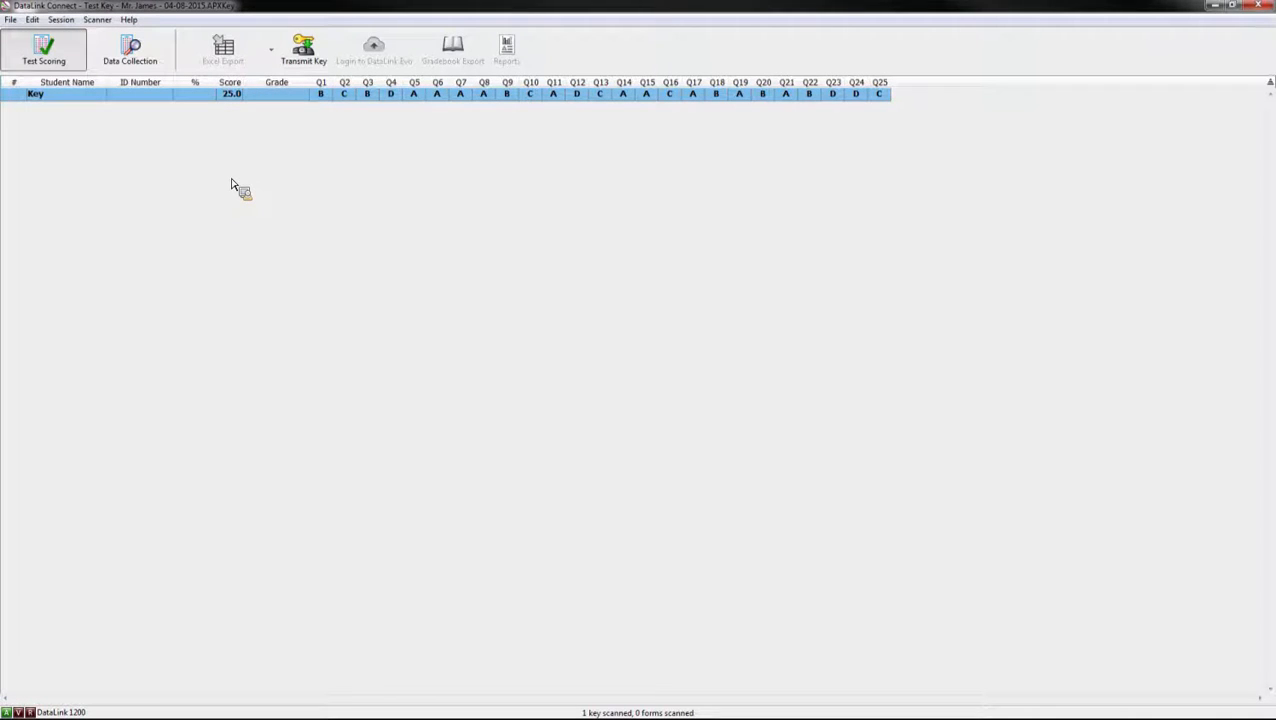
# Step: Change question 1's answer in the Key row from B to AB
pyautogui.click(326, 96)
pyautogui.write('AB')
pyautogui.press('Return')
pyautogui.click(60, 20)
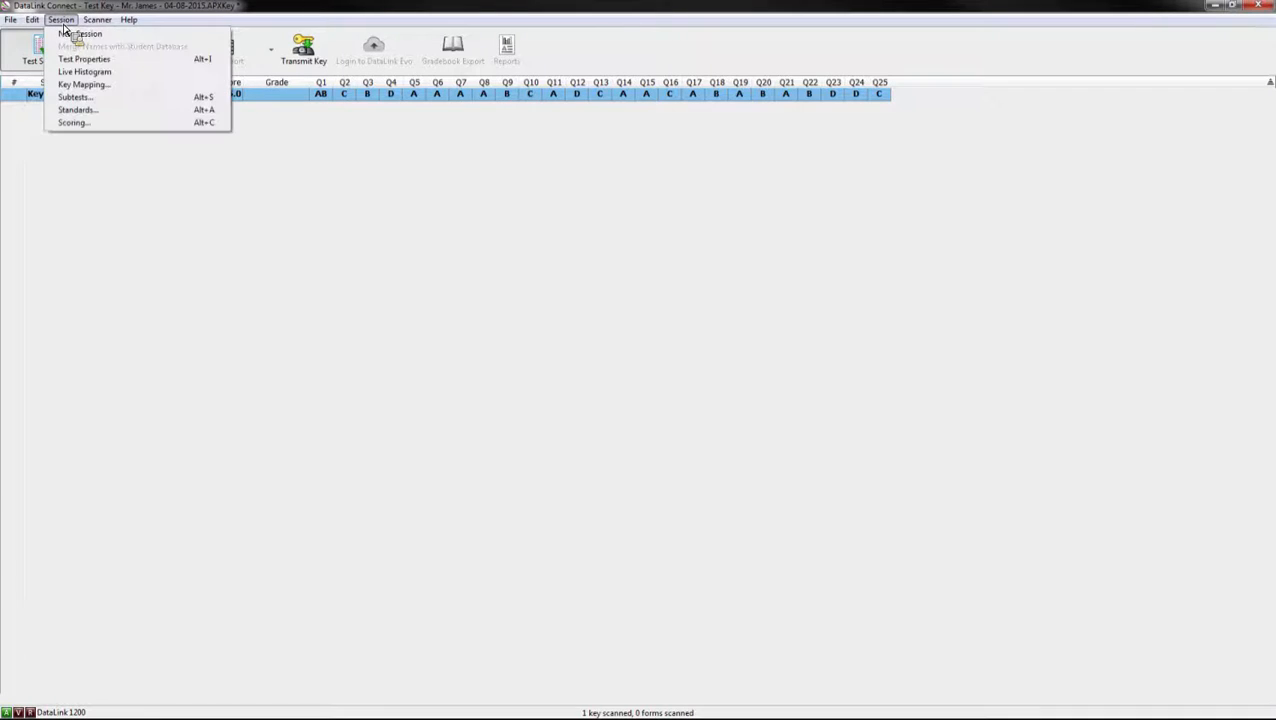
# Step: Open the Scoring dialog and show its Standard Scoring tab
pyautogui.click(100, 135)
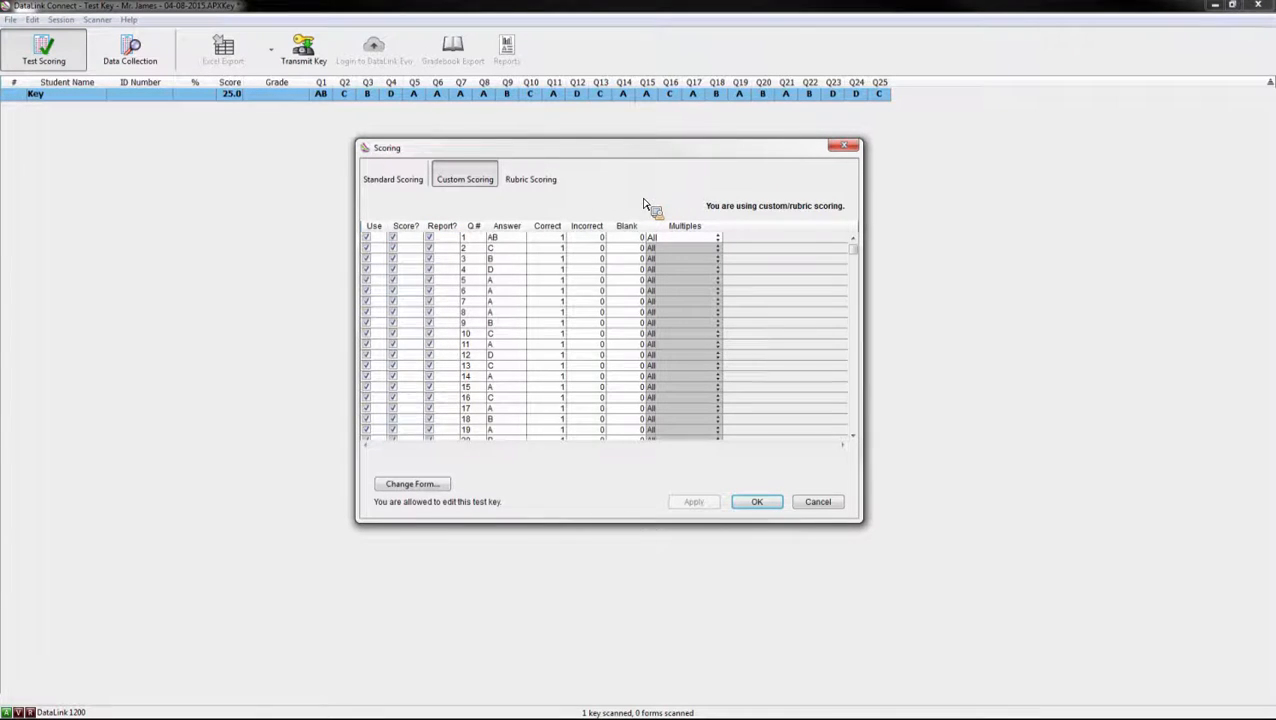
pyautogui.click(398, 180)
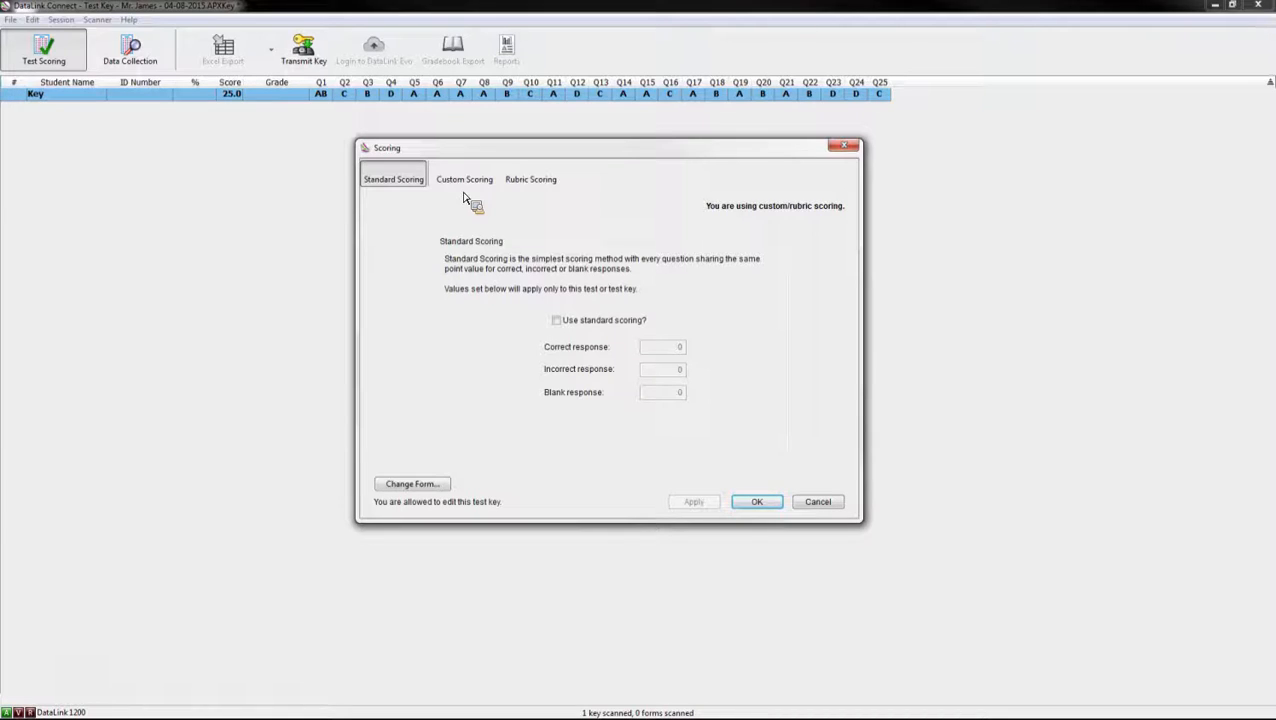
# Step: Turn on standard scoring at 4 points per correct answer, making the key worth 100.0
pyautogui.click(557, 322)
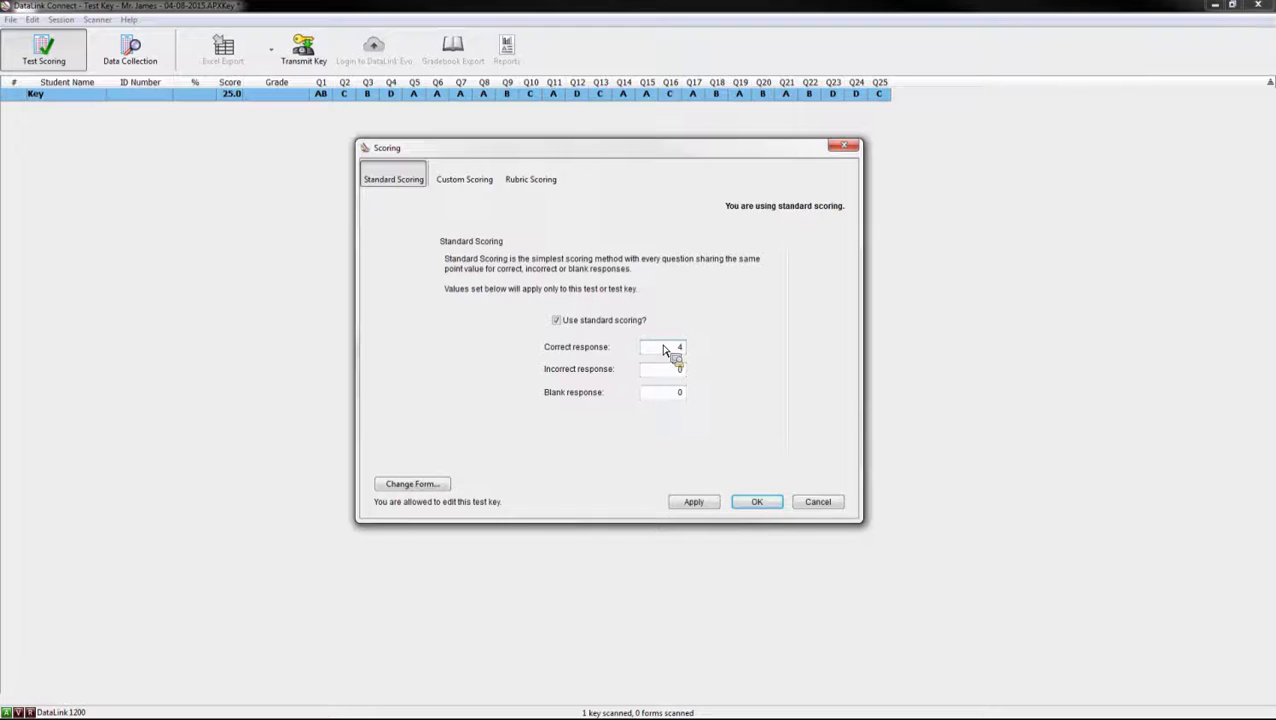
pyautogui.write('4')
pyautogui.click(694, 501)
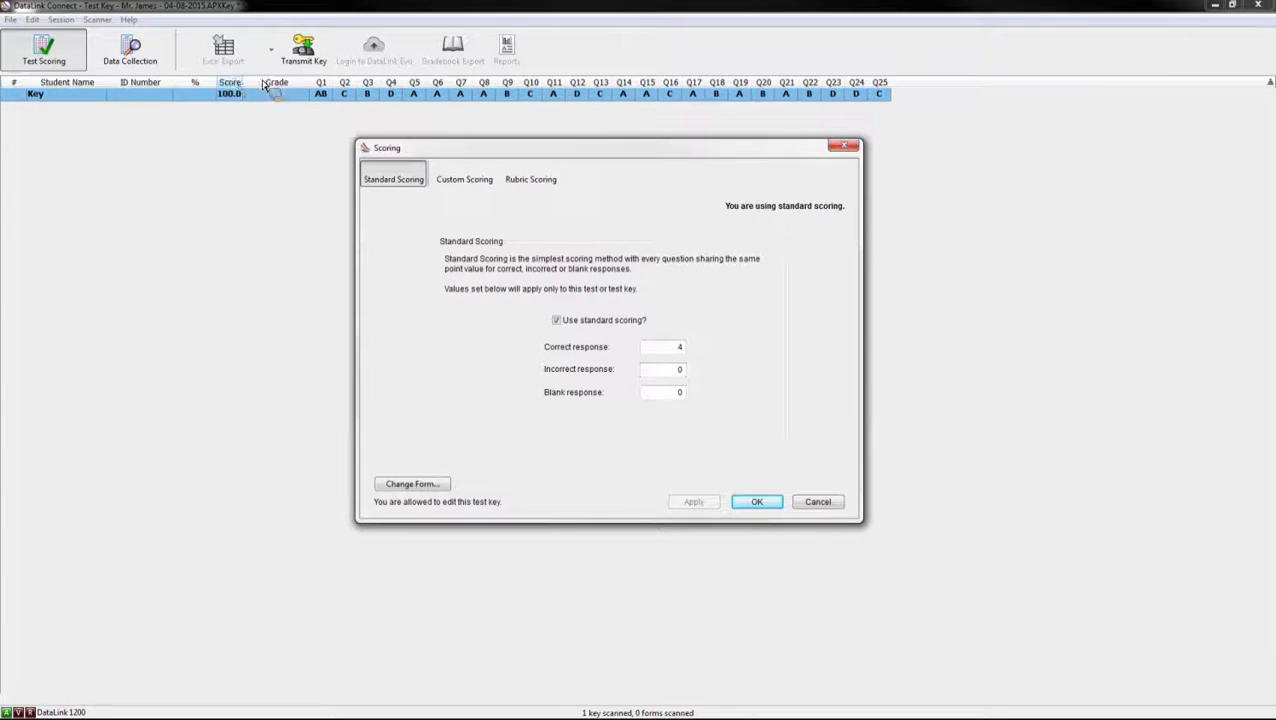
pyautogui.click(478, 186)
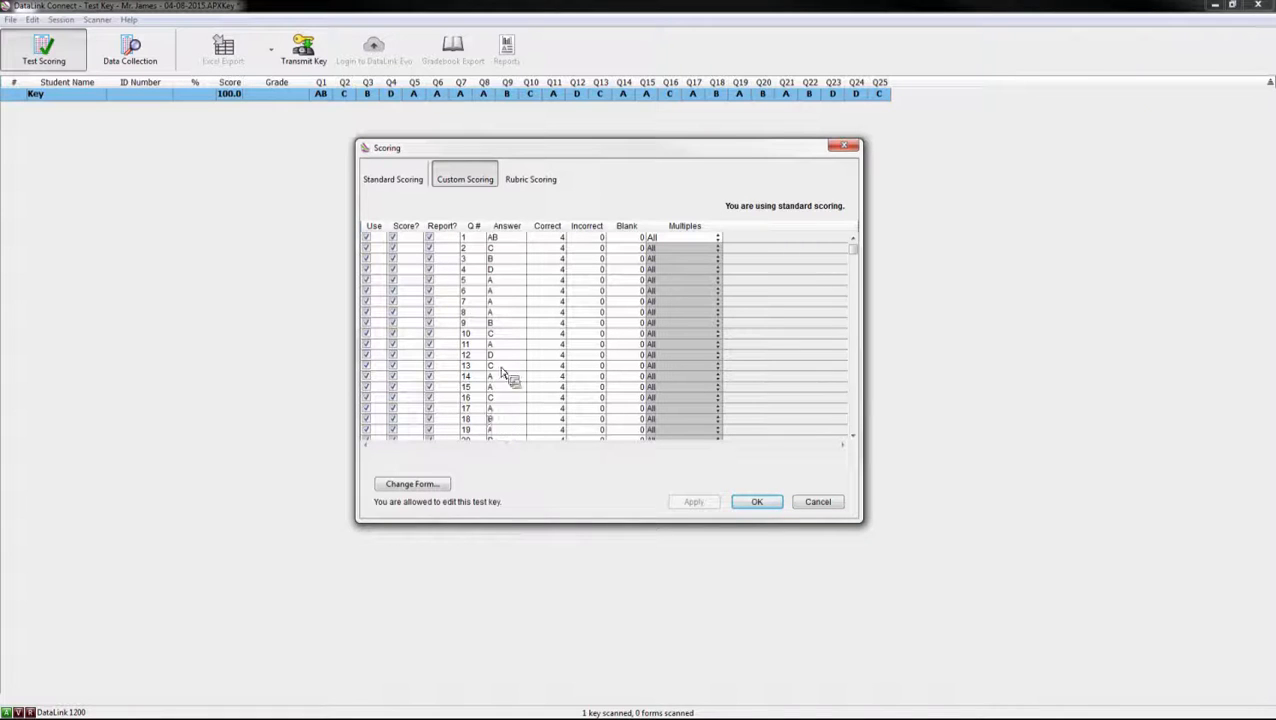
# Step: Make question 1 worth 10 points and change question 2's answer to CD
pyautogui.click(560, 240)
pyautogui.write('10')
pyautogui.click(491, 248)
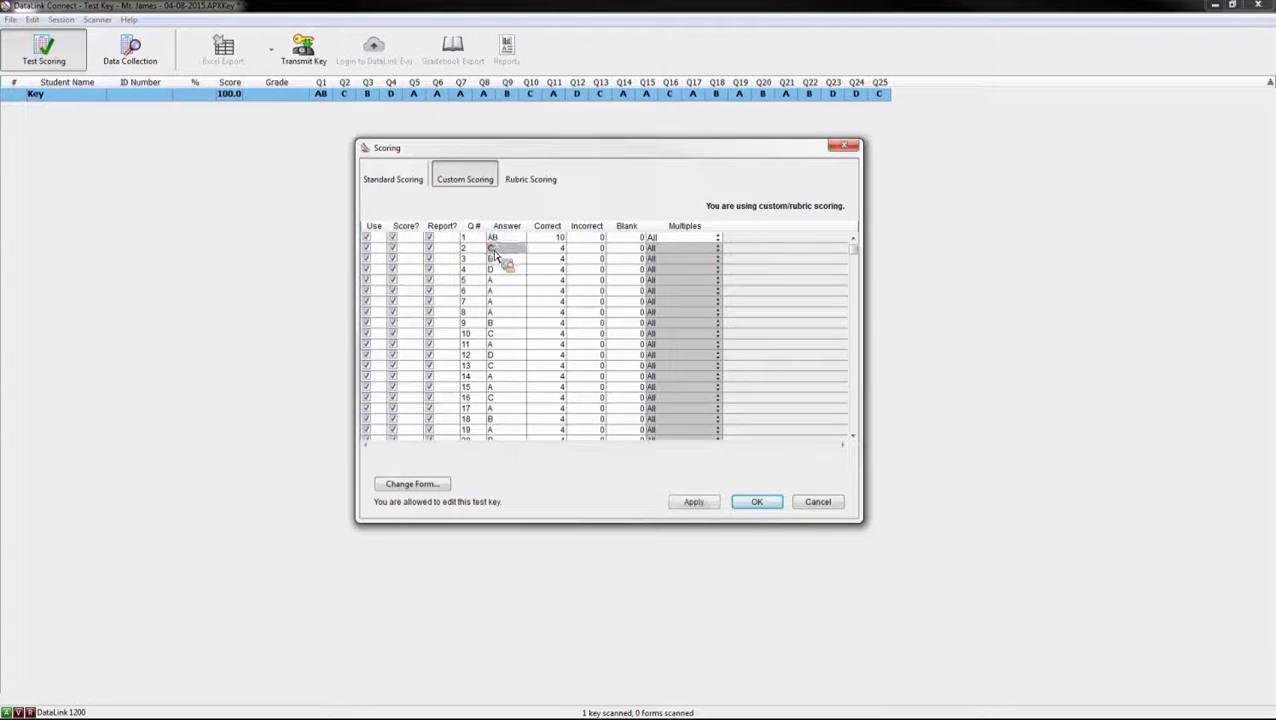
pyautogui.write('CD')
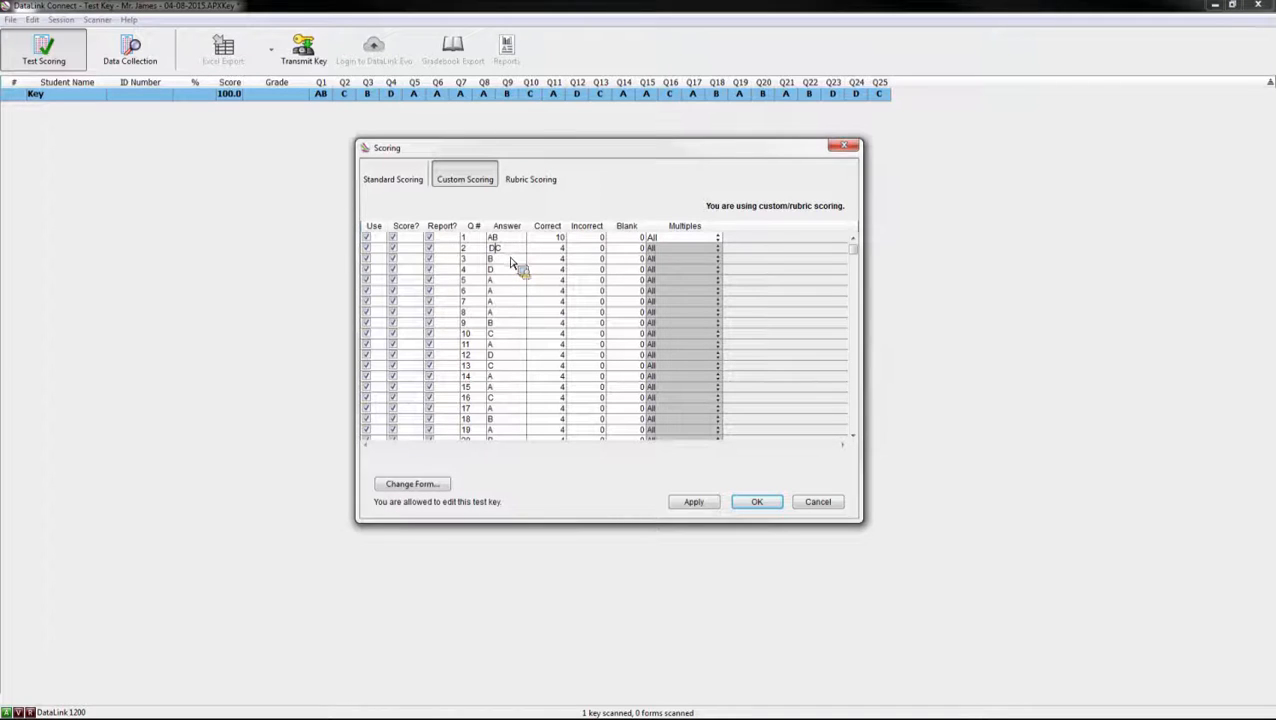
pyautogui.press('Return')
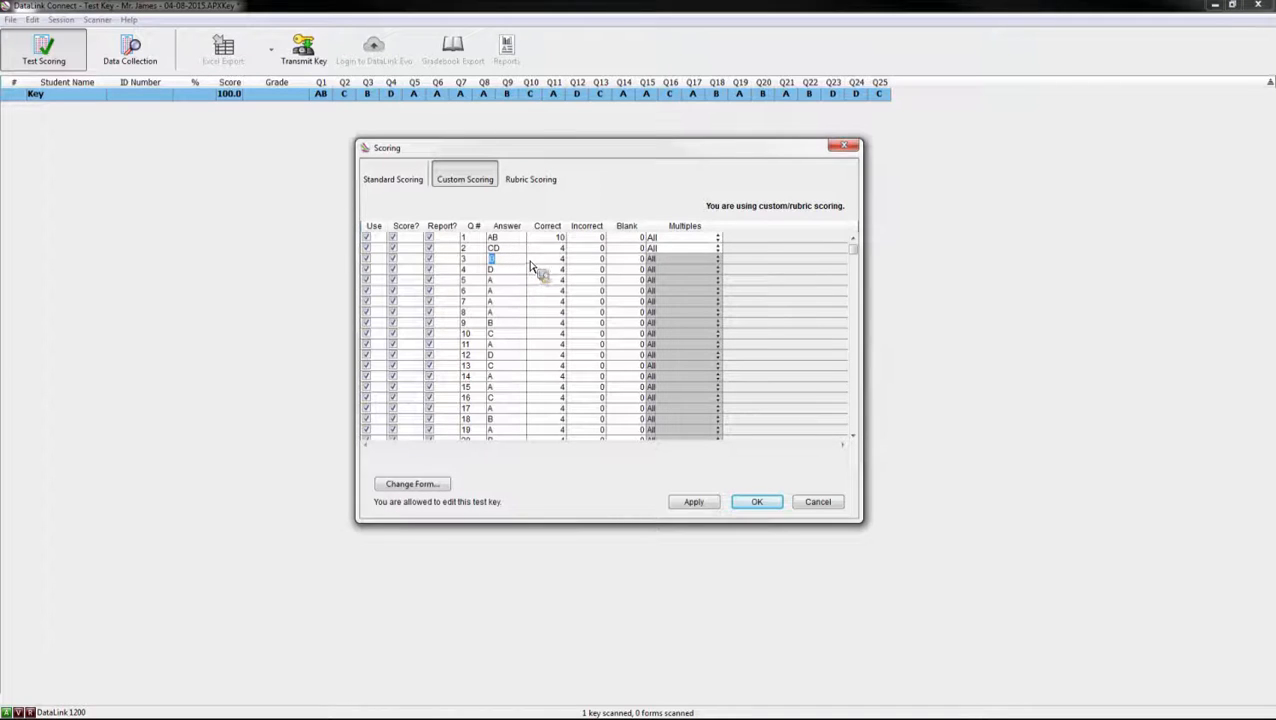
# Step: Set question 1's multiple-answer scoring to Both
pyautogui.click(718, 240)
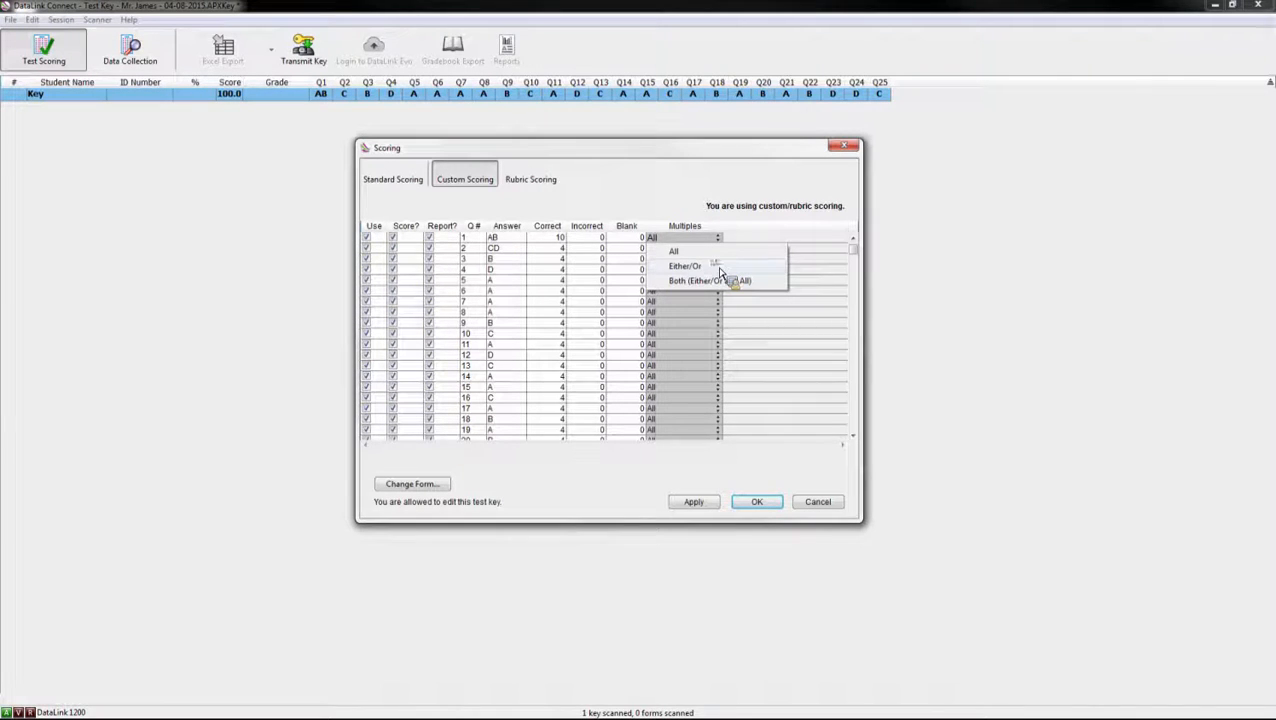
pyautogui.click(720, 267)
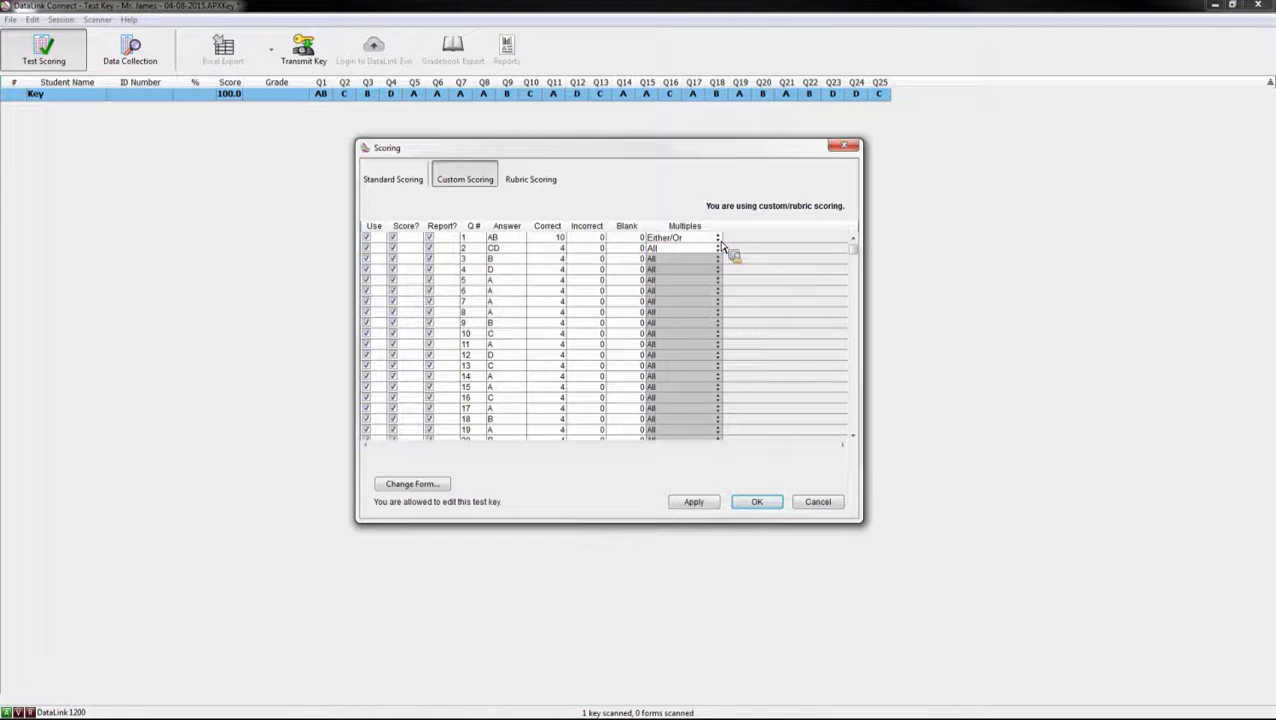
pyautogui.click(720, 240)
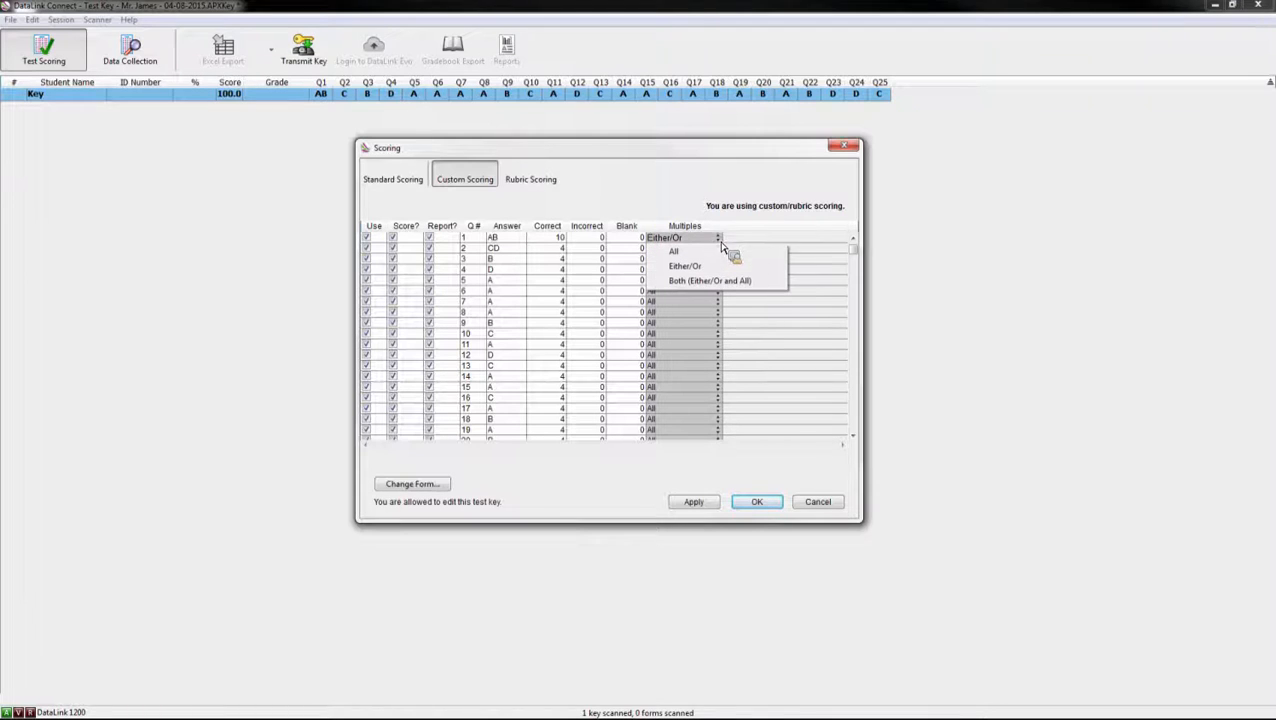
pyautogui.click(717, 284)
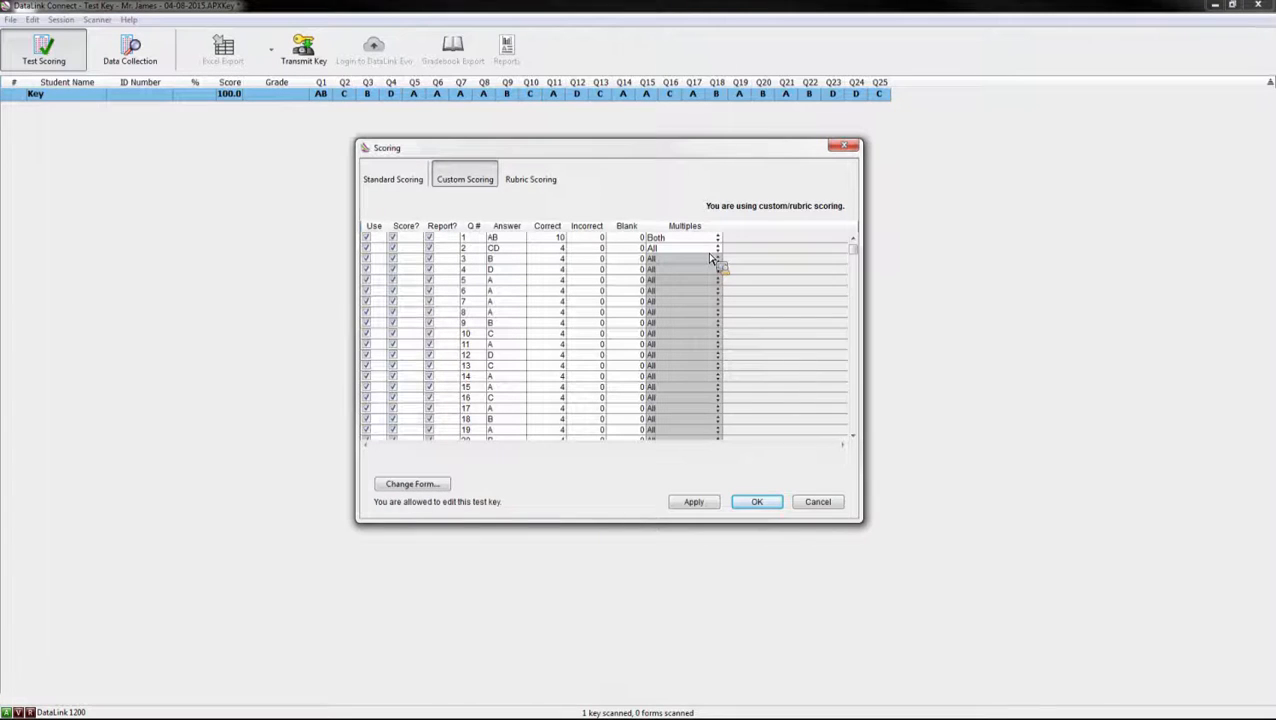
pyautogui.click(398, 180)
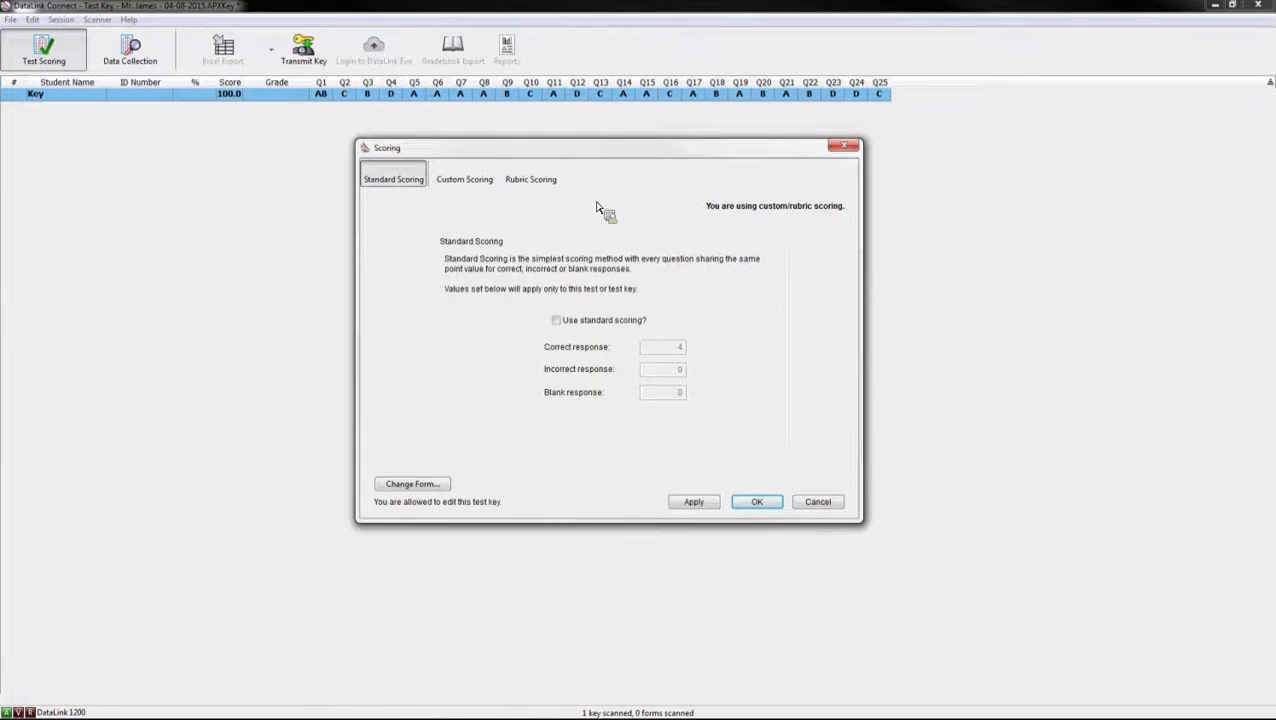
# Step: Re-enable standard scoring with -1 point for an incorrect response
pyautogui.click(556, 320)
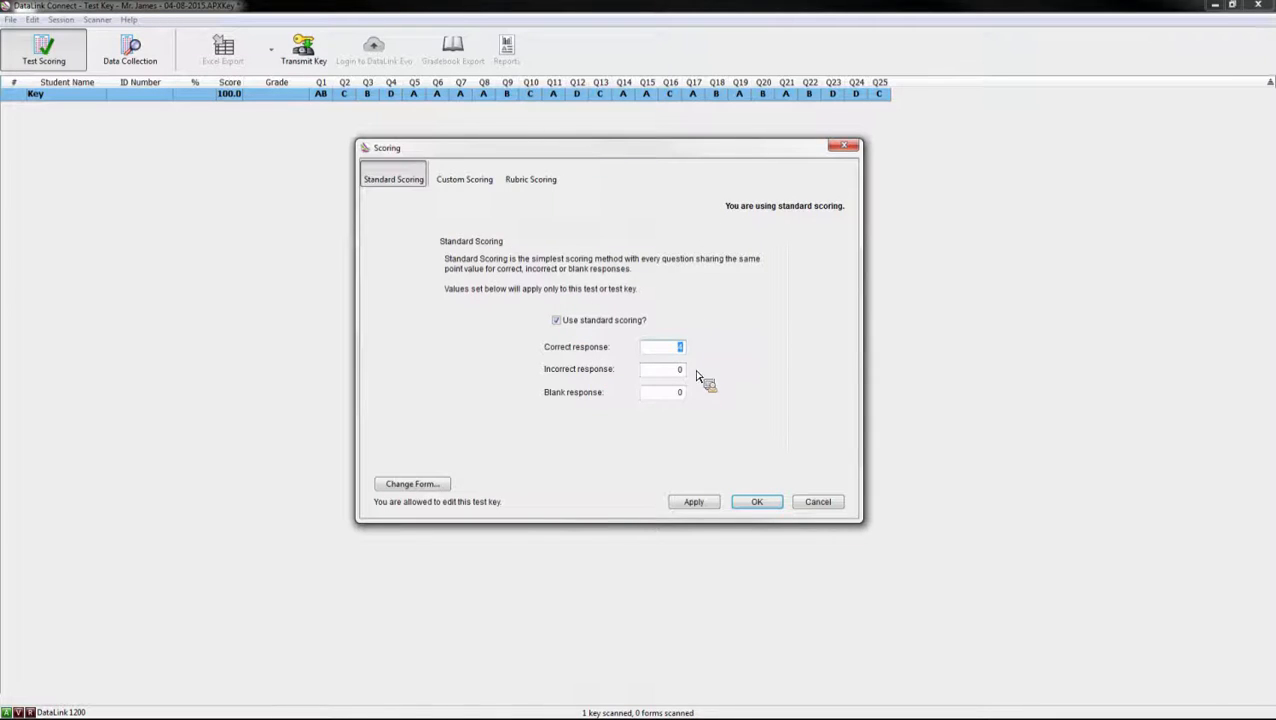
pyautogui.click(681, 369)
pyautogui.write('-1')
pyautogui.click(466, 181)
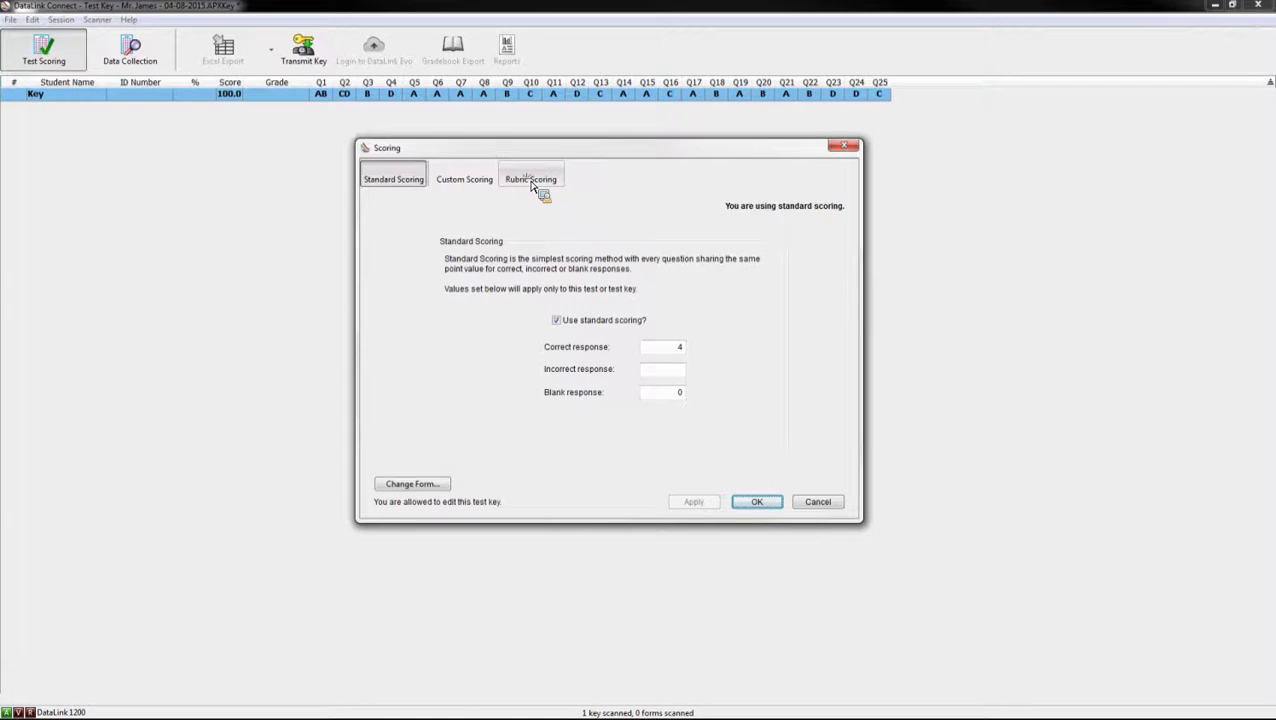
# Step: Show the Rubric Scoring table scrolled down to questions 20–25
pyautogui.click(531, 186)
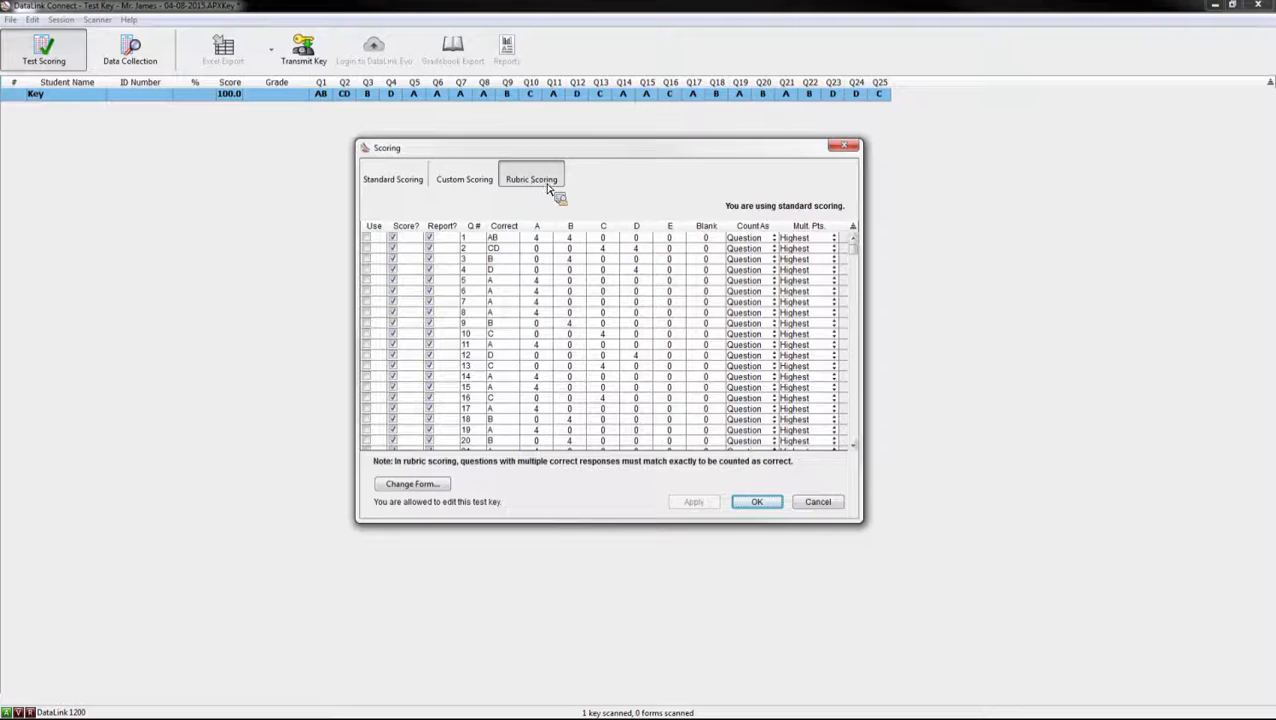
pyautogui.moveTo(850, 250)
pyautogui.mouseDown()
pyautogui.moveTo(857, 292)
pyautogui.moveTo(852, 274)
pyautogui.mouseUp()
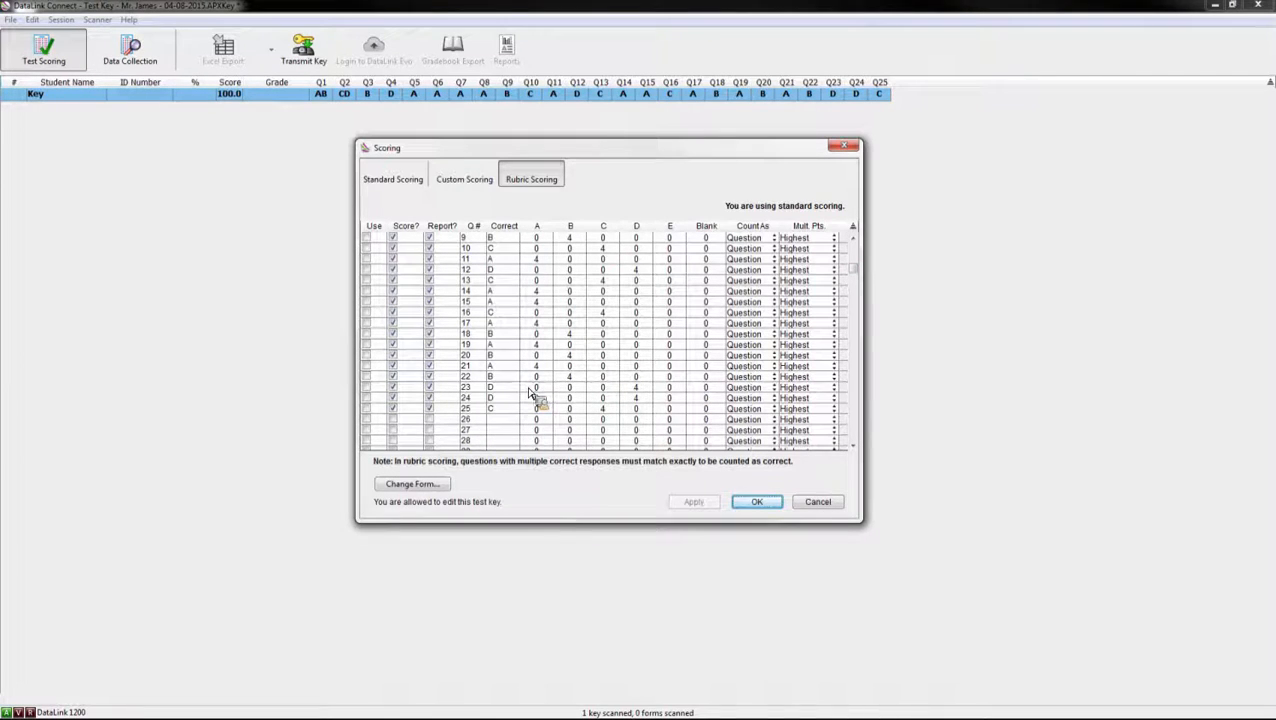
# Step: Tick the rubric Use boxes for questions 20 through 25
pyautogui.click(502, 358)
pyautogui.click(367, 355)
pyautogui.click(367, 366)
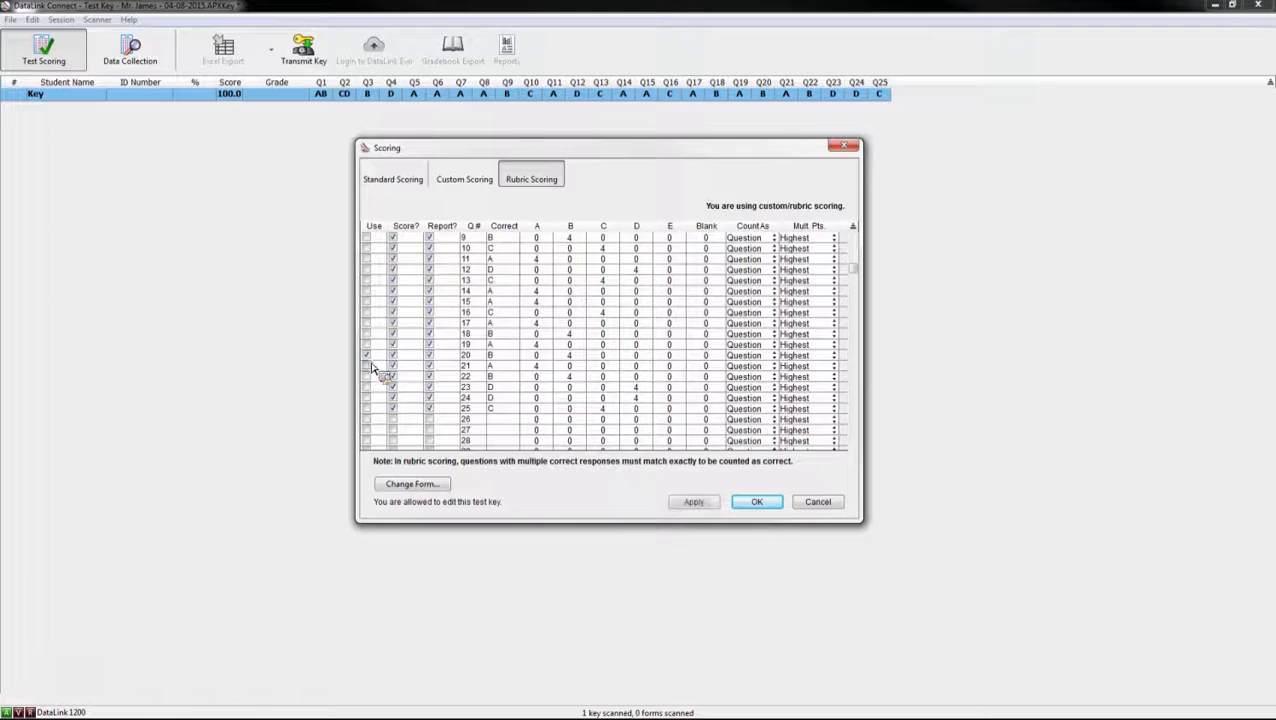
pyautogui.click(367, 377)
pyautogui.click(367, 387)
pyautogui.click(367, 398)
pyautogui.click(367, 408)
# Step: Give questions 20–25 5 points for answer A
pyautogui.press('Tab')
pyautogui.doubleClick(536, 356)
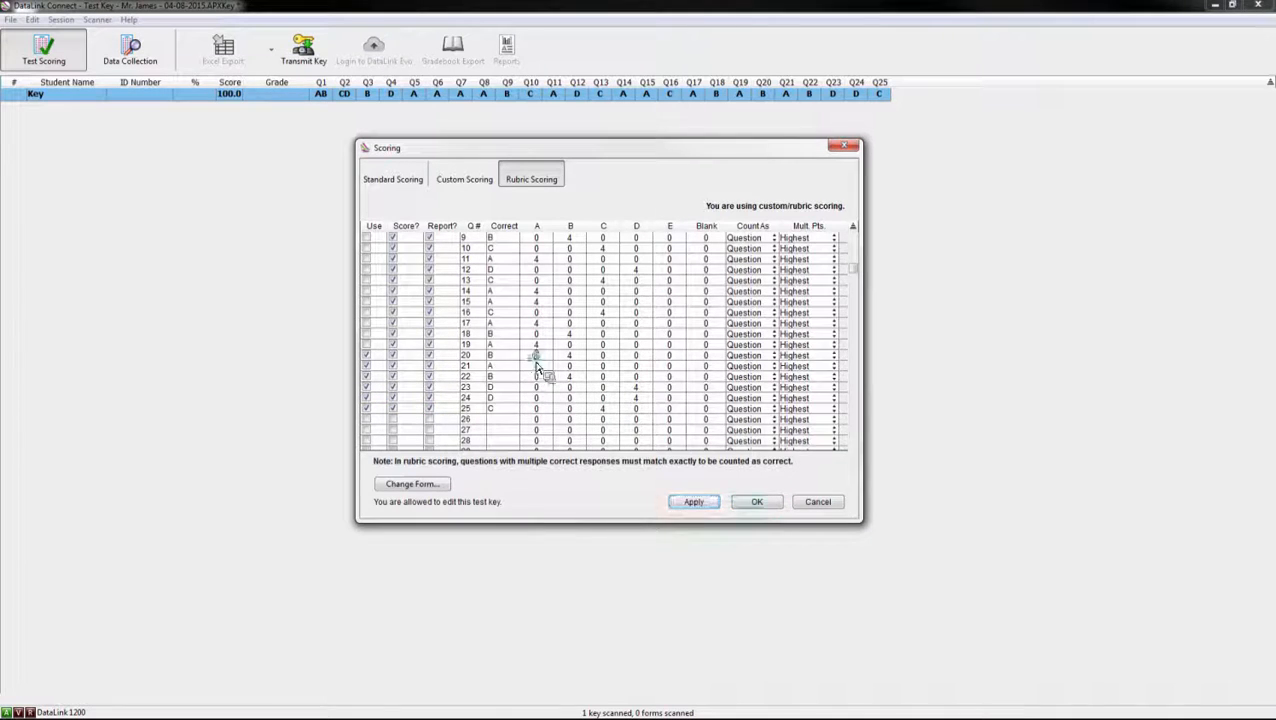
pyautogui.write('5')
pyautogui.click(540, 366)
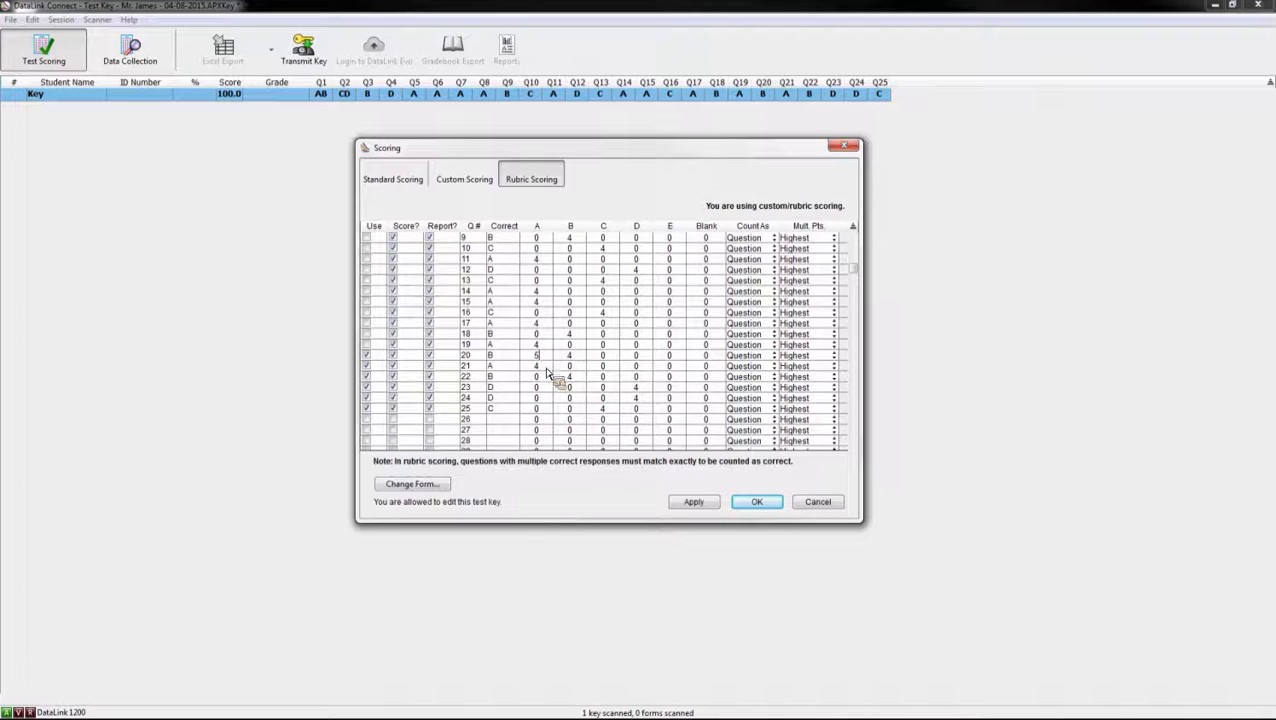
pyautogui.write('5')
pyautogui.click(545, 377)
pyautogui.write('5')
pyautogui.click(545, 387)
pyautogui.write('5')
pyautogui.click(543, 398)
pyautogui.write('5')
pyautogui.click(545, 409)
pyautogui.write('5')
# Step: Untick question 20's rubric use, set its A points to 0, and give questions 21–25 4 points for B
pyautogui.click(371, 355)
pyautogui.click(571, 359)
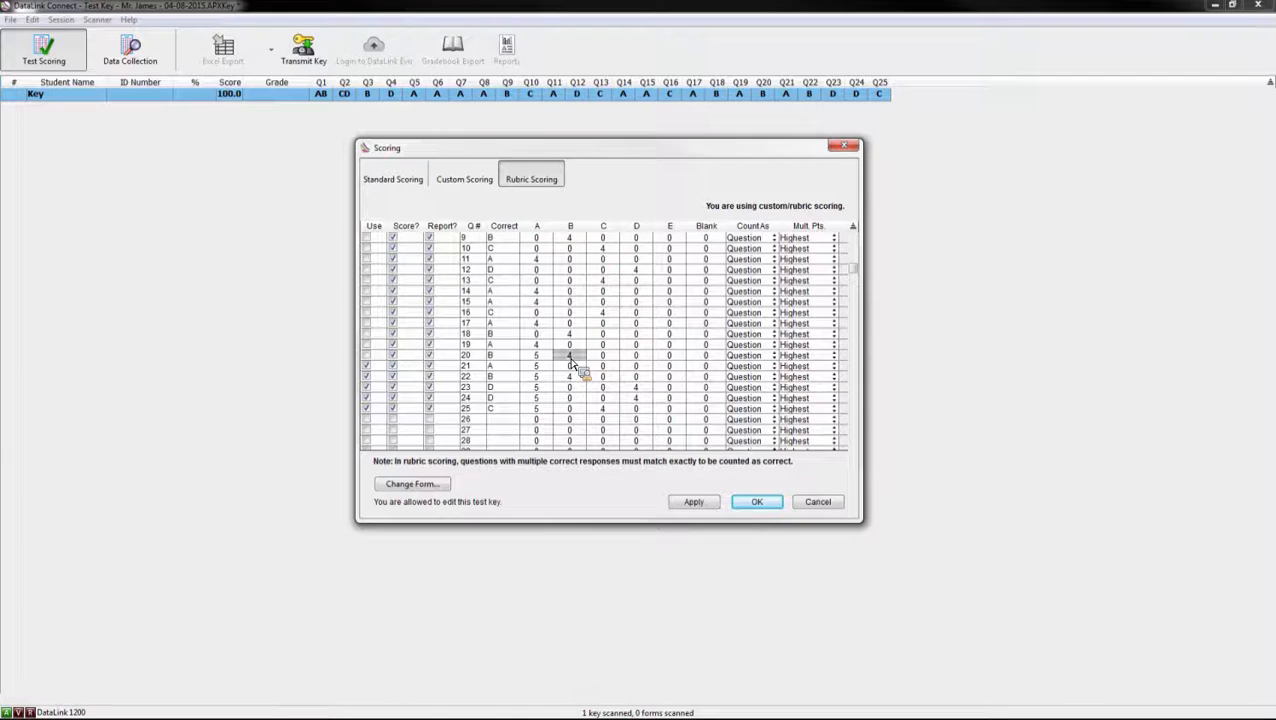
pyautogui.click(548, 359)
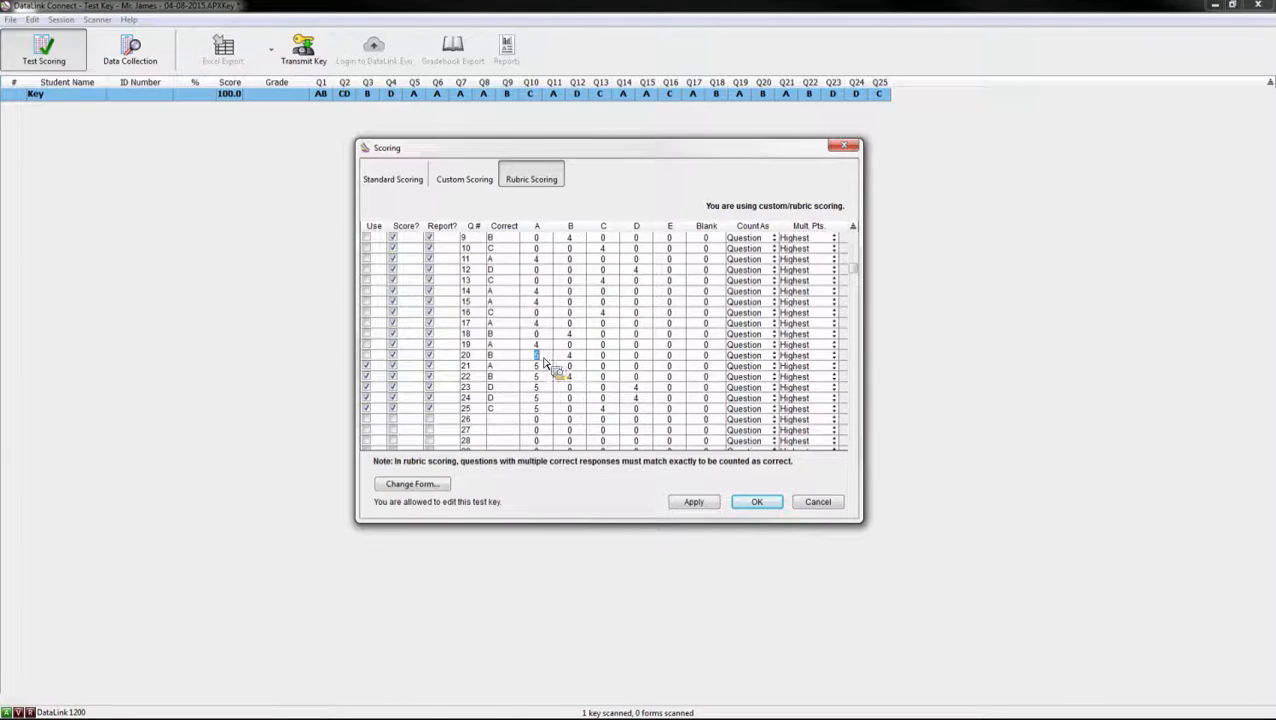
pyautogui.write('0')
pyautogui.click(572, 366)
pyautogui.write('4')
pyautogui.click(576, 387)
pyautogui.write('4')
pyautogui.click(577, 398)
pyautogui.write('4')
pyautogui.click(576, 409)
pyautogui.write('4')
# Step: Give questions 21–25 3 points for answer C
pyautogui.click(604, 368)
pyautogui.write('3')
pyautogui.click(604, 377)
pyautogui.write('3')
pyautogui.click(605, 388)
pyautogui.write('3')
pyautogui.click(605, 398)
pyautogui.write('3')
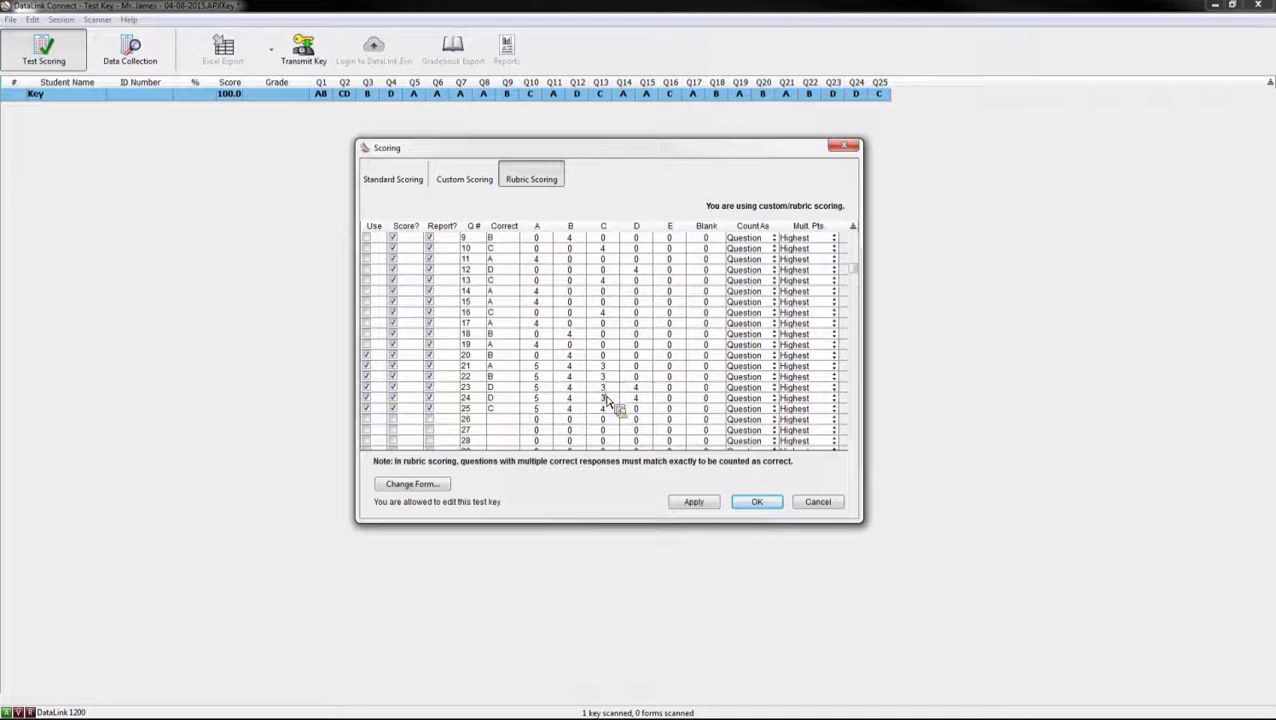
pyautogui.click(604, 409)
pyautogui.write('3')
# Step: Give questions 21–25 2 points for answer D
pyautogui.click(636, 366)
pyautogui.write('2')
pyautogui.click(636, 377)
pyautogui.write('2')
pyautogui.click(636, 387)
pyautogui.write('2')
pyautogui.click(636, 398)
pyautogui.write('2')
pyautogui.click(636, 409)
pyautogui.write('2')
# Step: Give questions 21–25 1 point for answer E
pyautogui.click(672, 368)
pyautogui.write('1')
pyautogui.click(675, 380)
pyautogui.write('1')
pyautogui.click(673, 387)
pyautogui.write('1')
pyautogui.click(674, 398)
pyautogui.write('1')
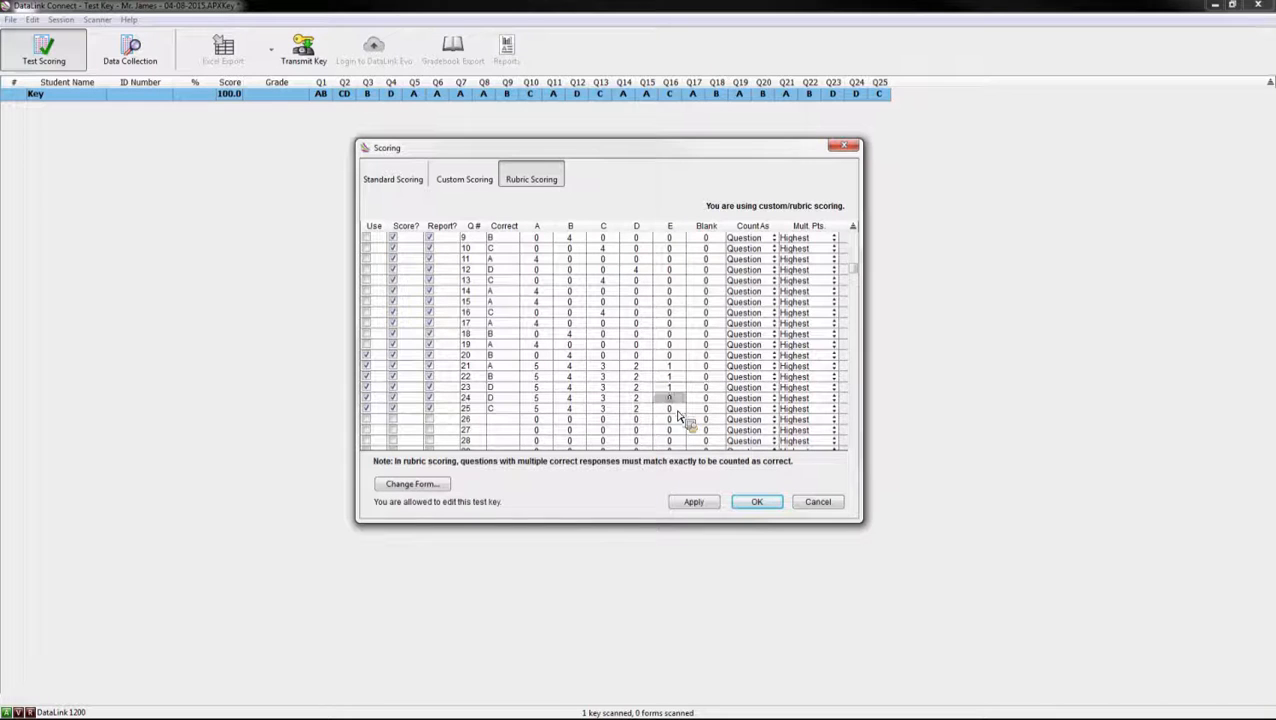
pyautogui.click(673, 408)
pyautogui.write('1')
pyautogui.click(693, 501)
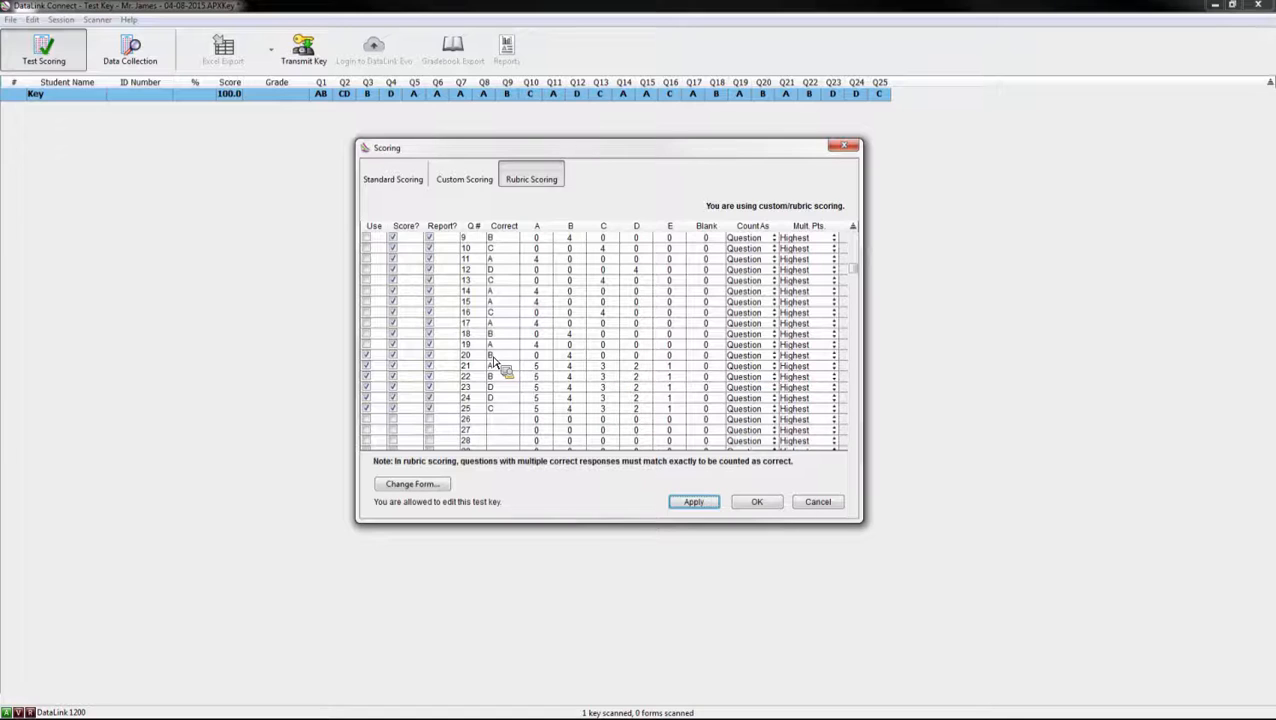
# Step: Keep question 20 counted as a Question and count question 21 as Rubric
pyautogui.click(758, 357)
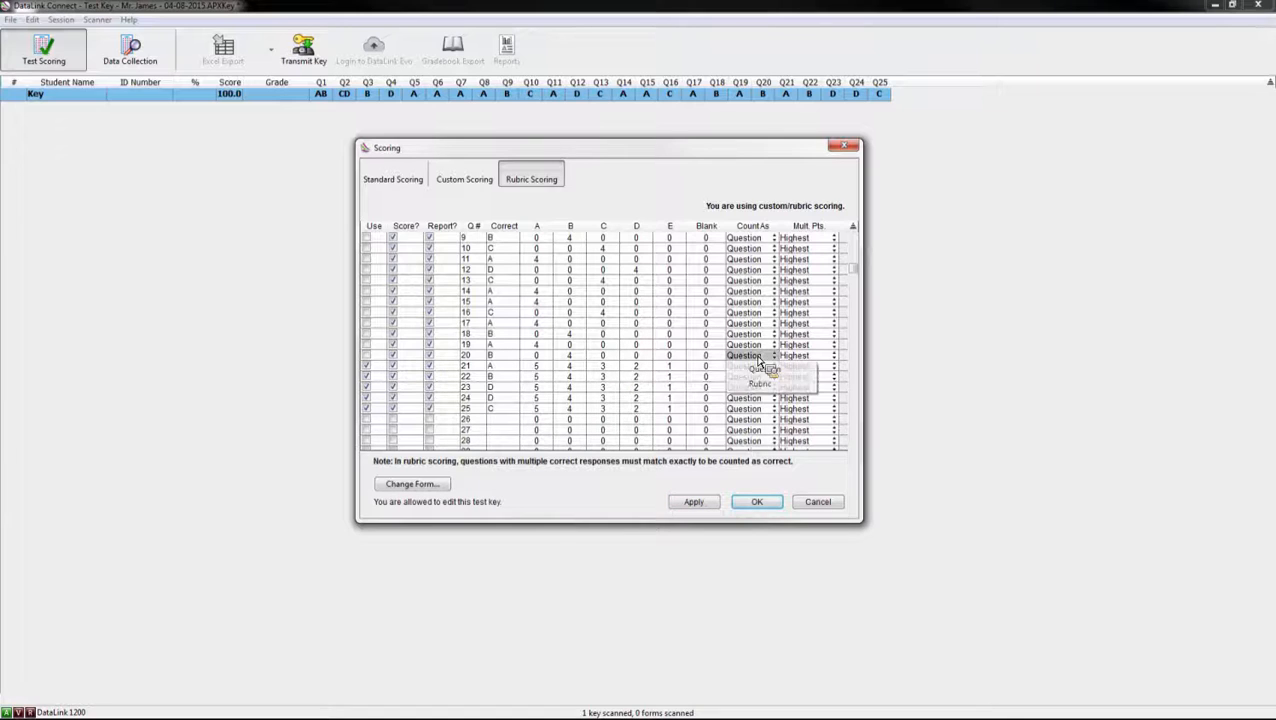
pyautogui.click(762, 384)
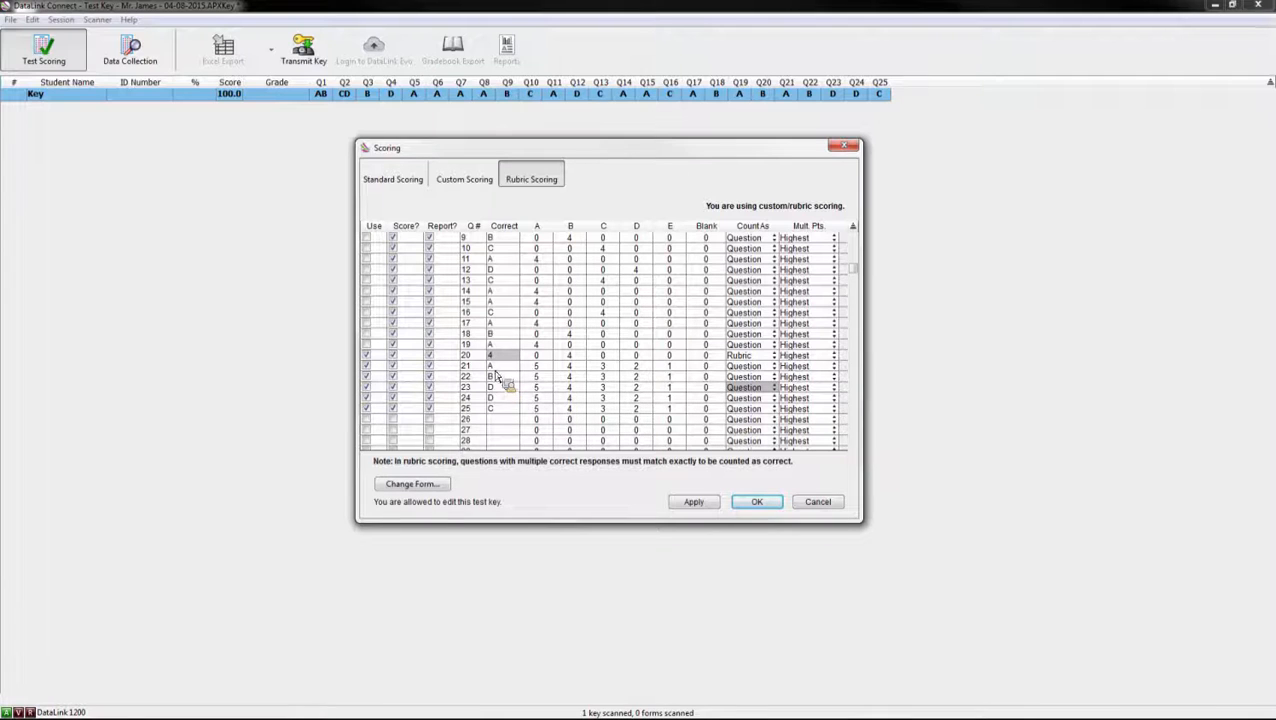
pyautogui.click(771, 357)
pyautogui.click(768, 371)
pyautogui.click(773, 367)
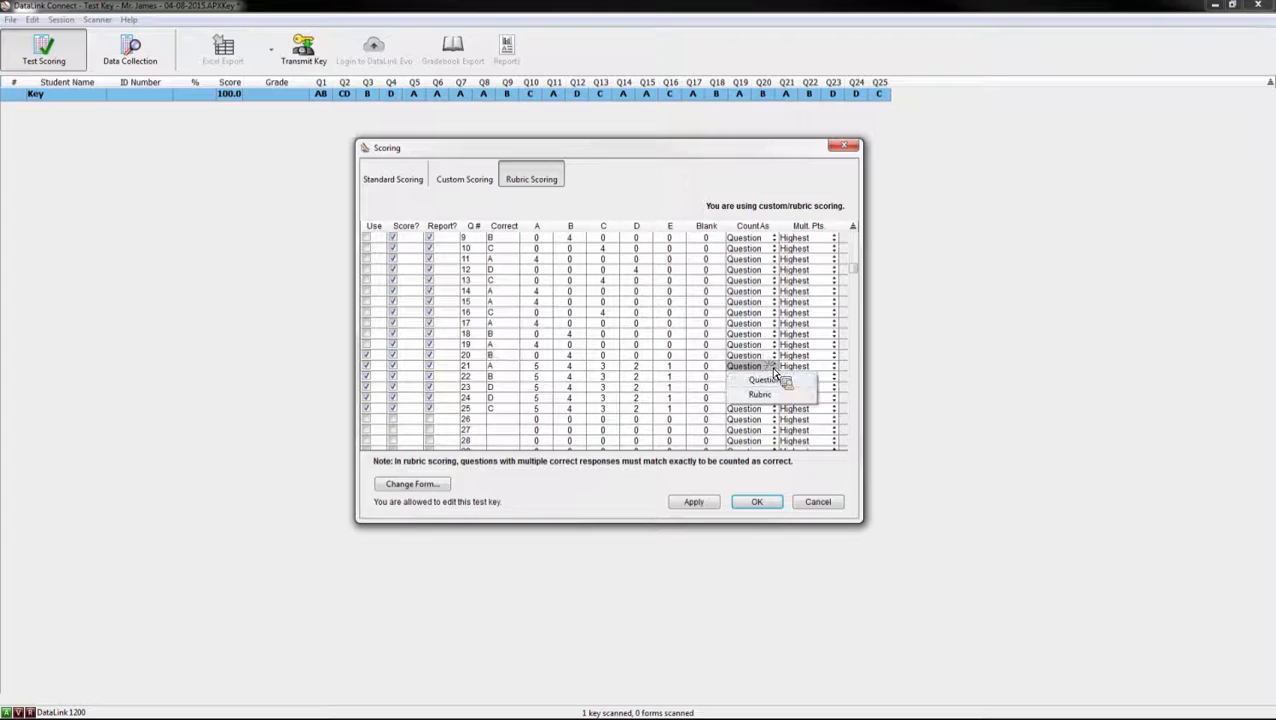
pyautogui.click(763, 394)
# Step: Count questions 22, 23, 24 and 25 as Rubric items
pyautogui.click(768, 398)
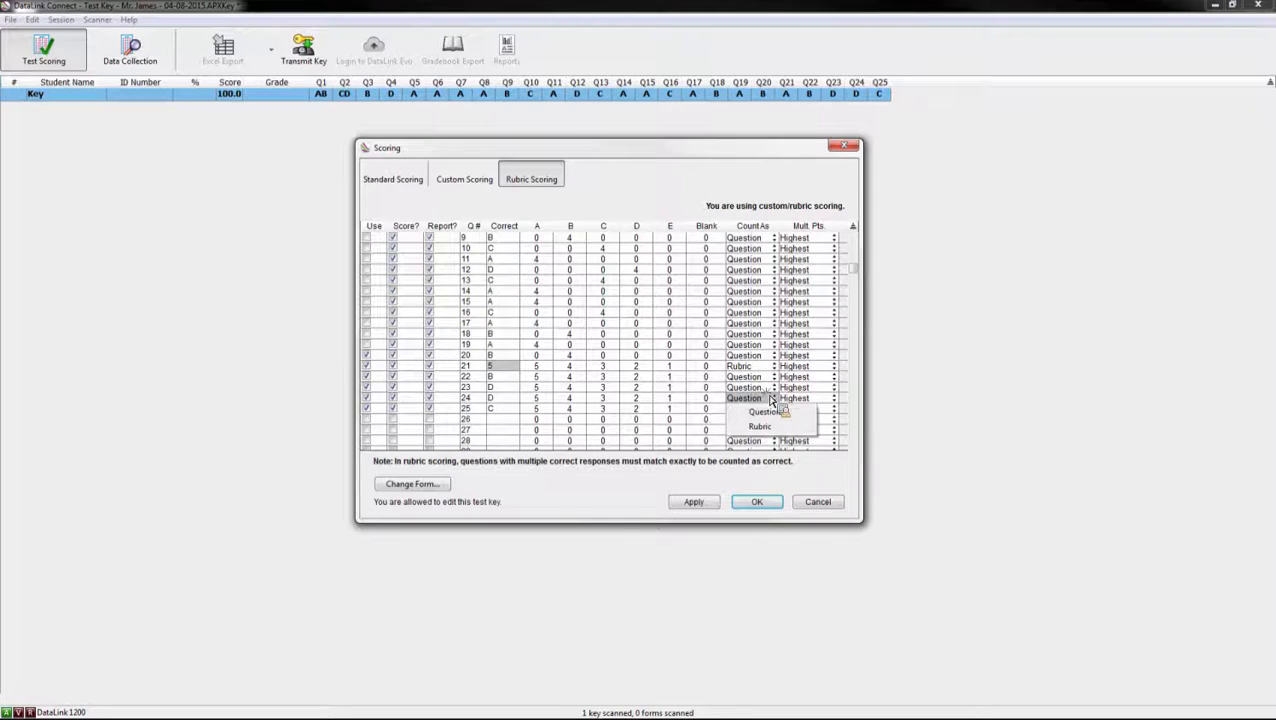
pyautogui.click(768, 426)
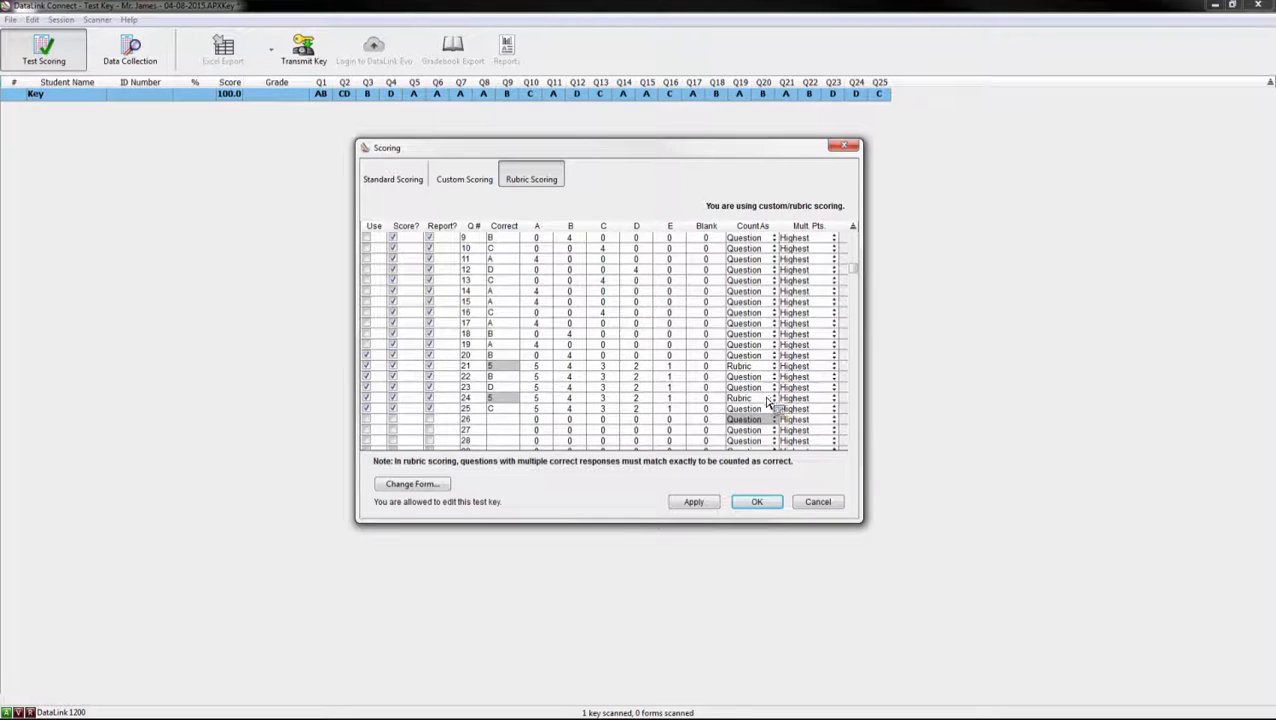
pyautogui.click(771, 399)
pyautogui.click(771, 377)
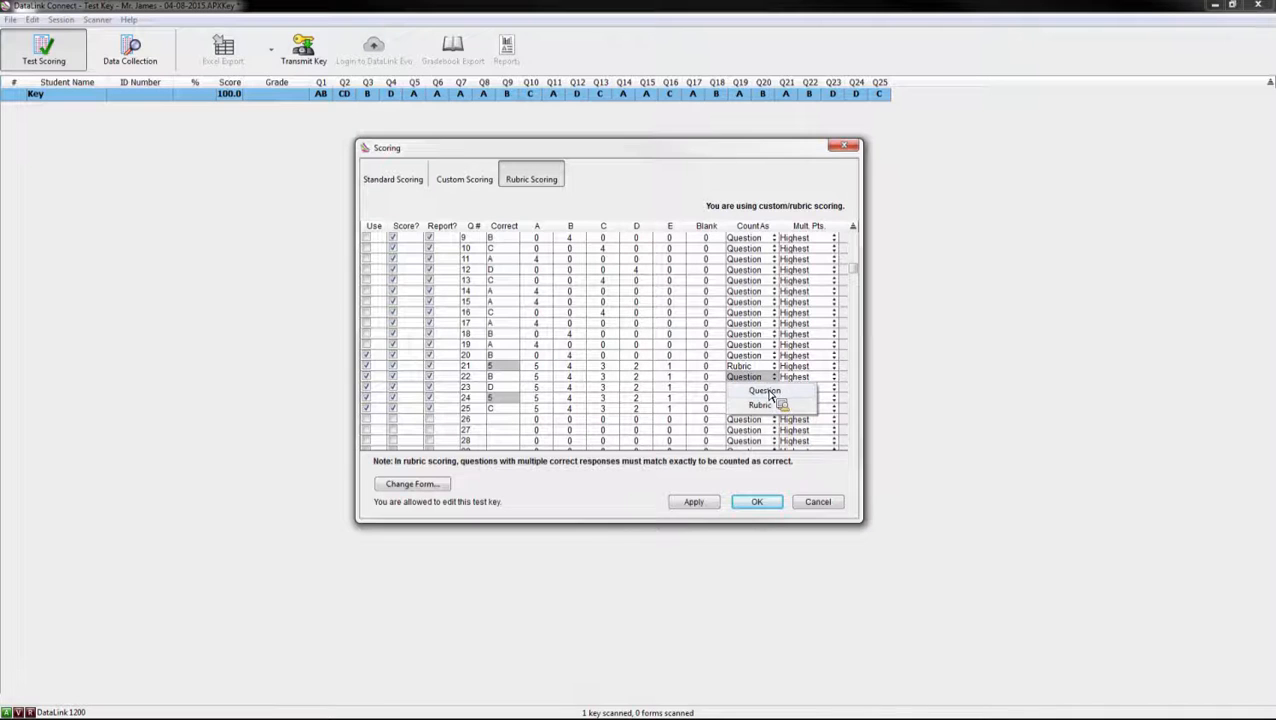
pyautogui.click(765, 404)
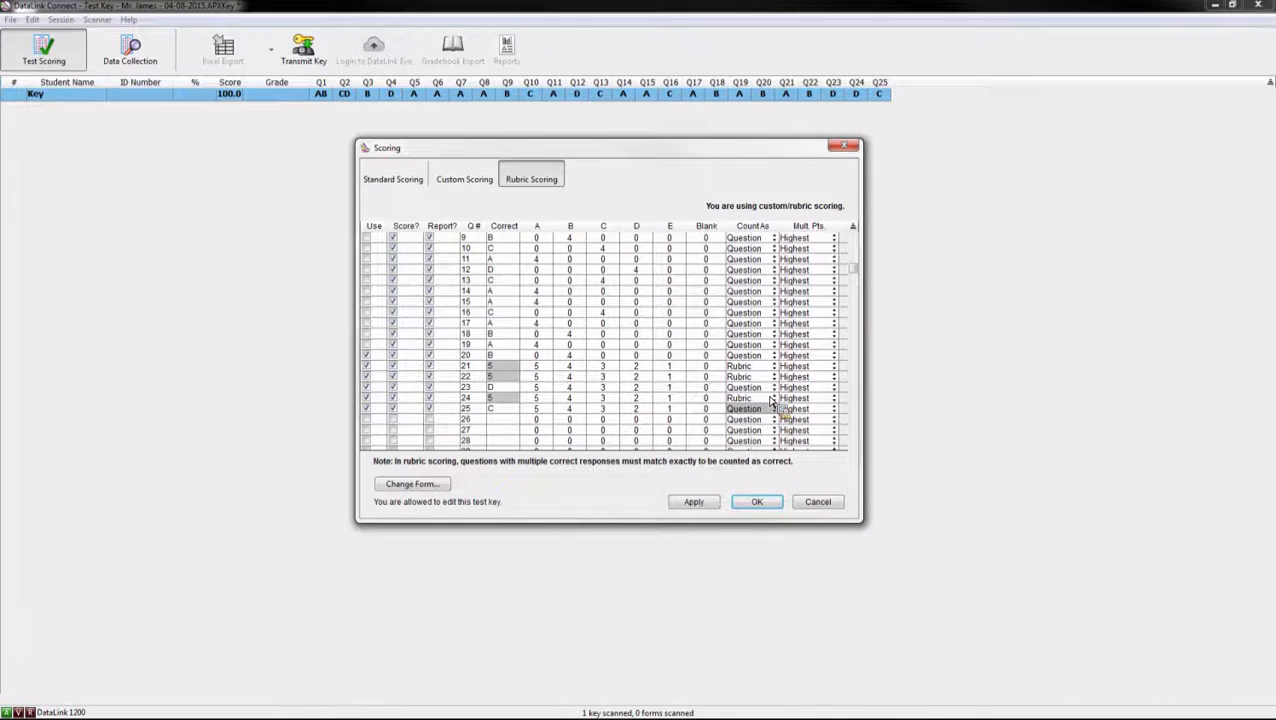
pyautogui.click(771, 388)
pyautogui.click(766, 417)
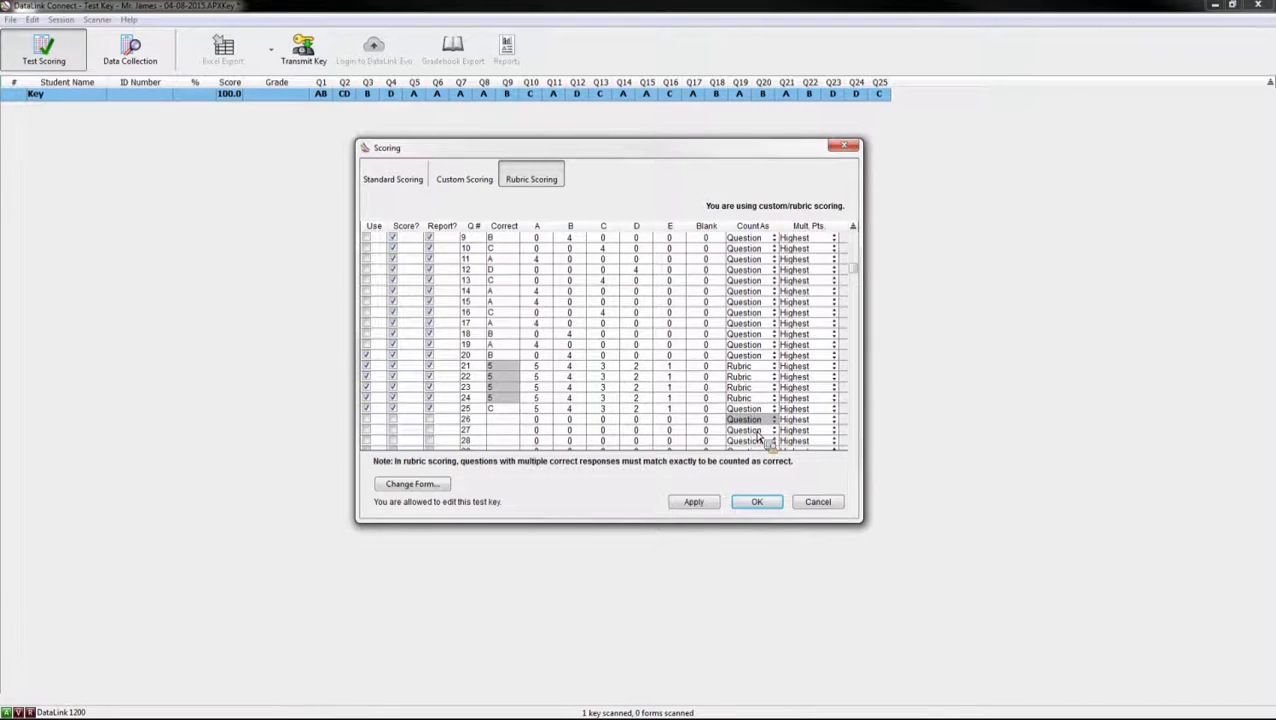
pyautogui.click(771, 409)
pyautogui.click(764, 440)
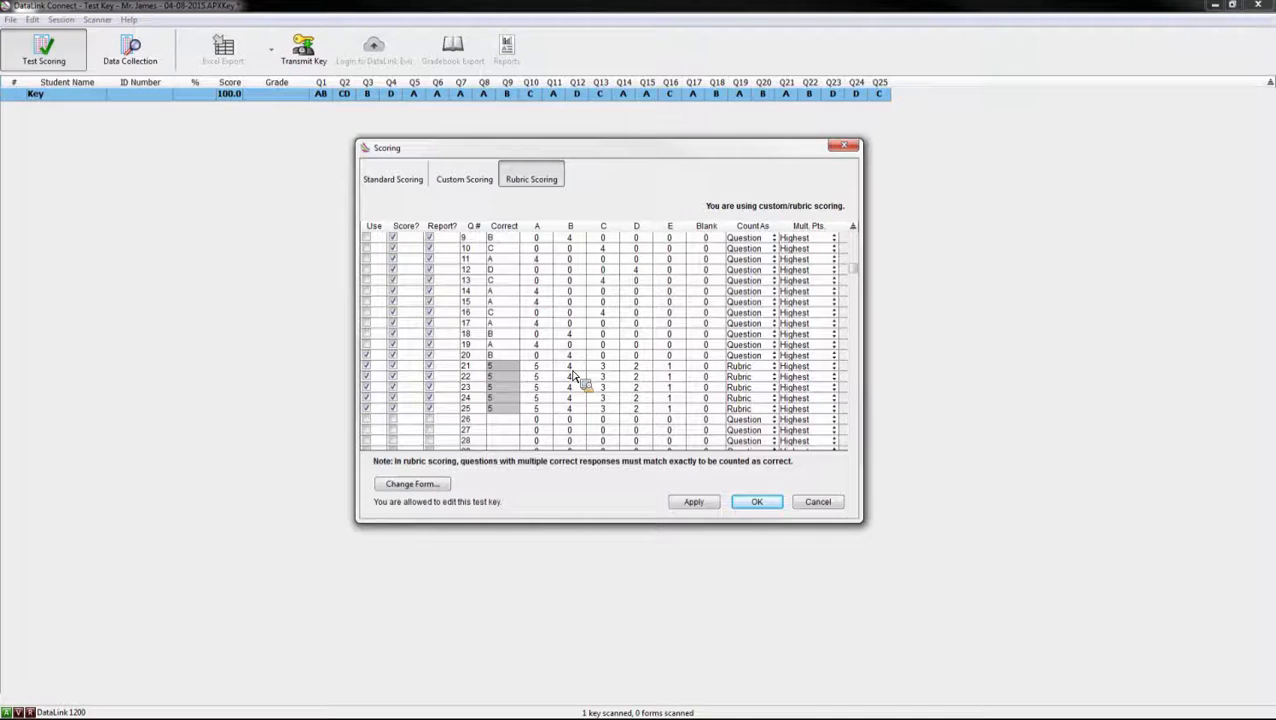
# Step: Set question 22's multiples to Lowest and question 23's to Add Together, and apply
pyautogui.click(834, 379)
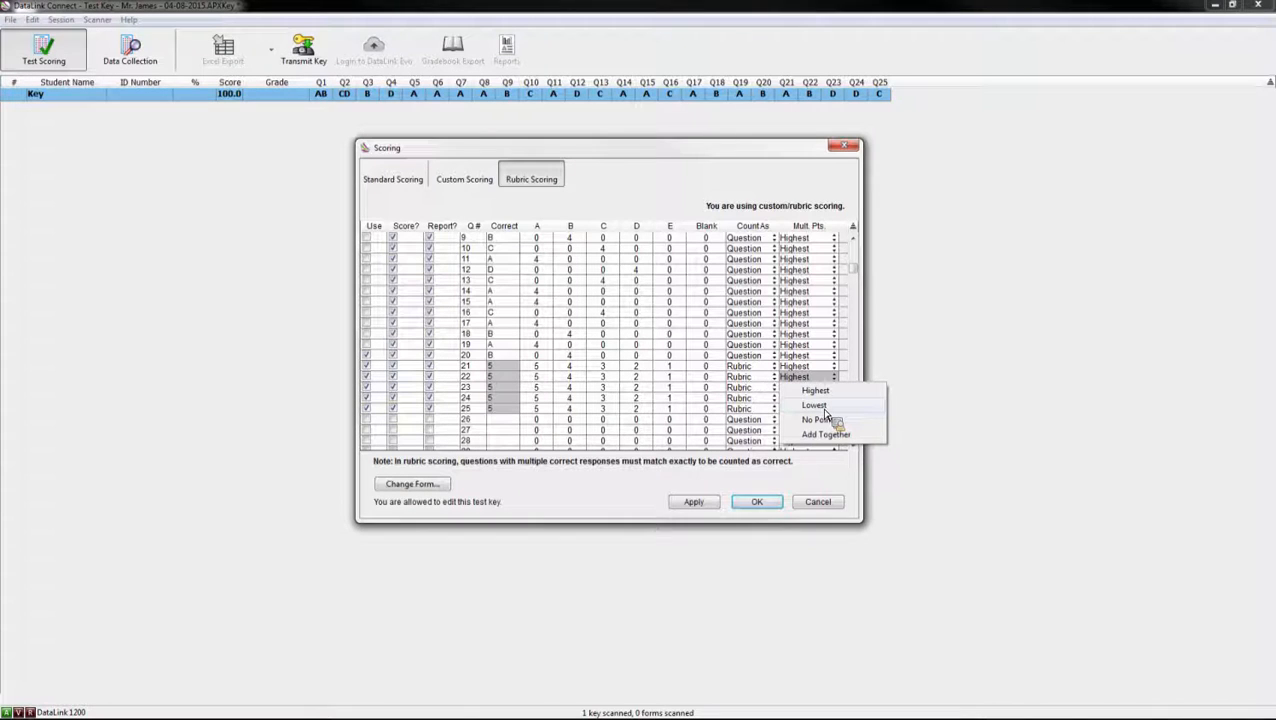
pyautogui.click(816, 405)
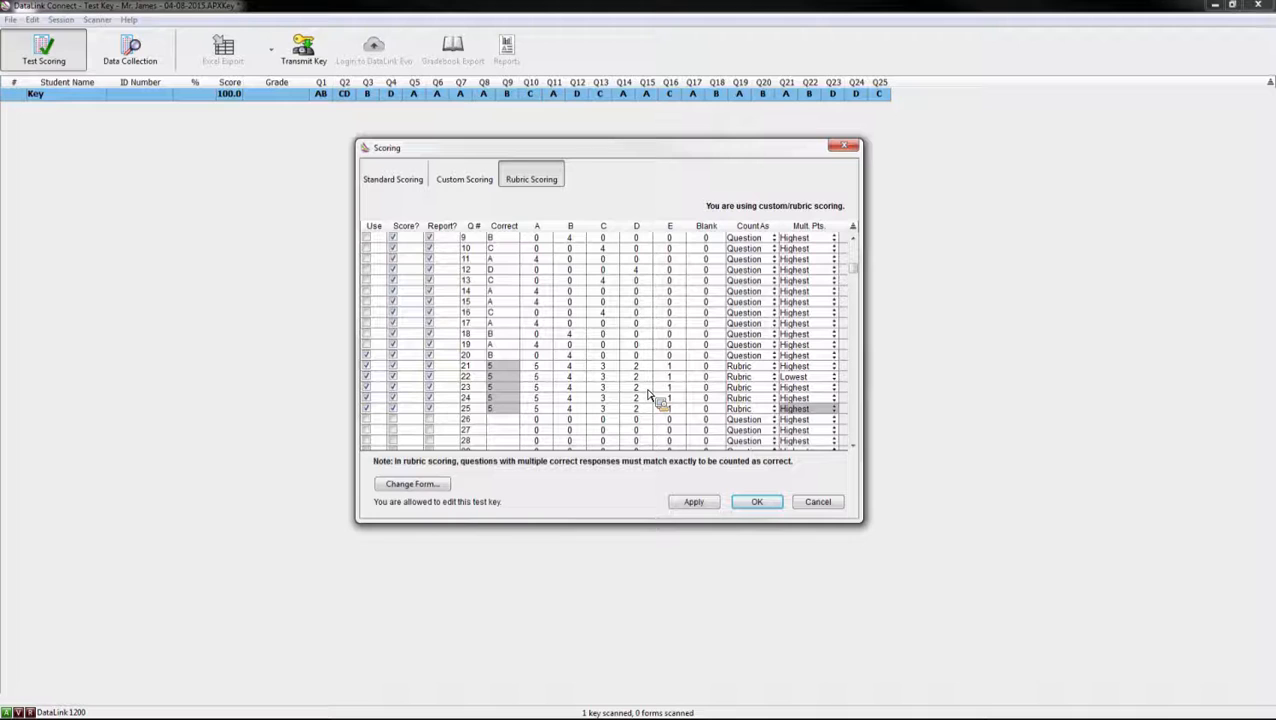
pyautogui.click(835, 388)
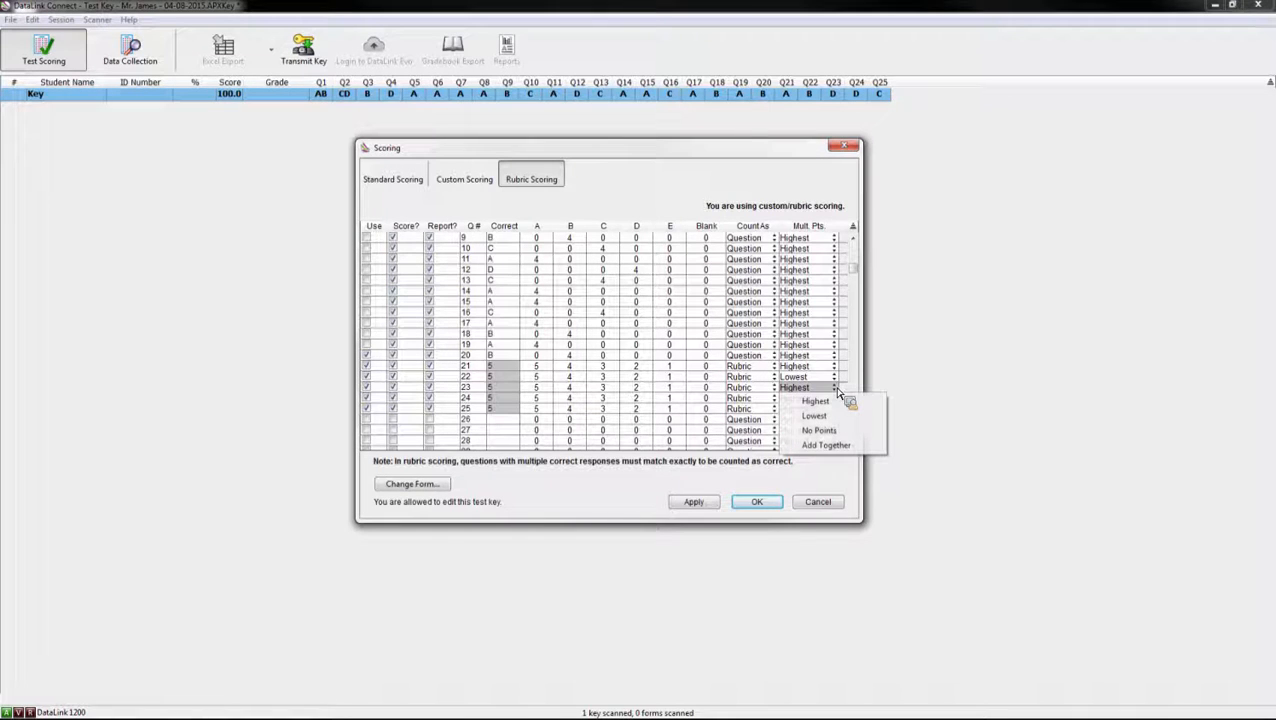
pyautogui.click(826, 446)
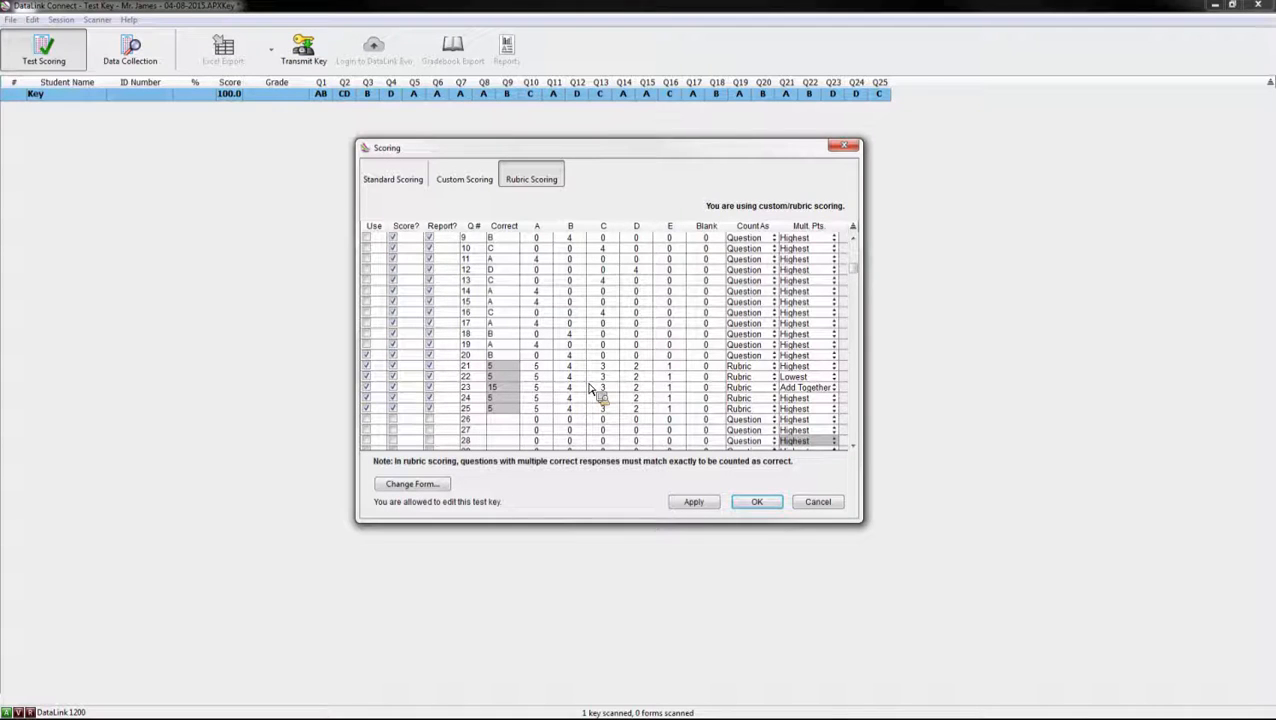
pyautogui.click(694, 502)
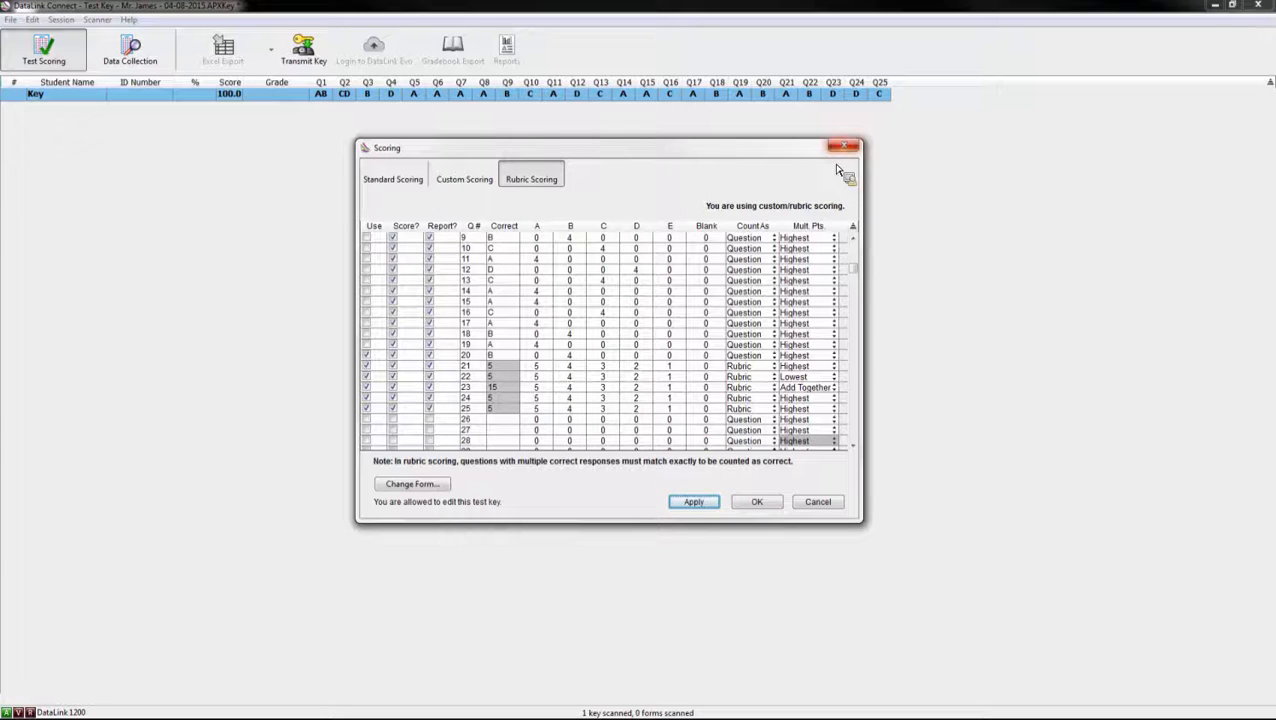
# Step: Apply rubric scoring so questions 21–25 carry 5, 5, 15, 5 and 5 points (115 total)
pyautogui.click(697, 505)
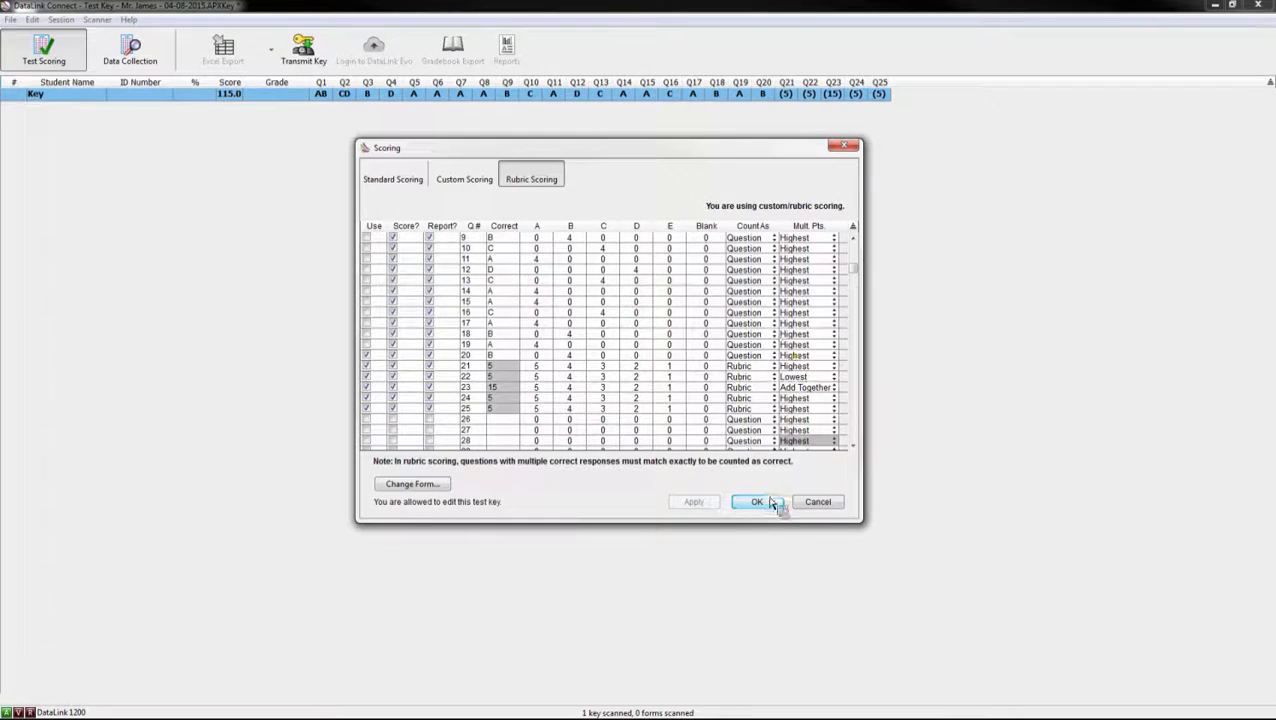
pyautogui.click(768, 503)
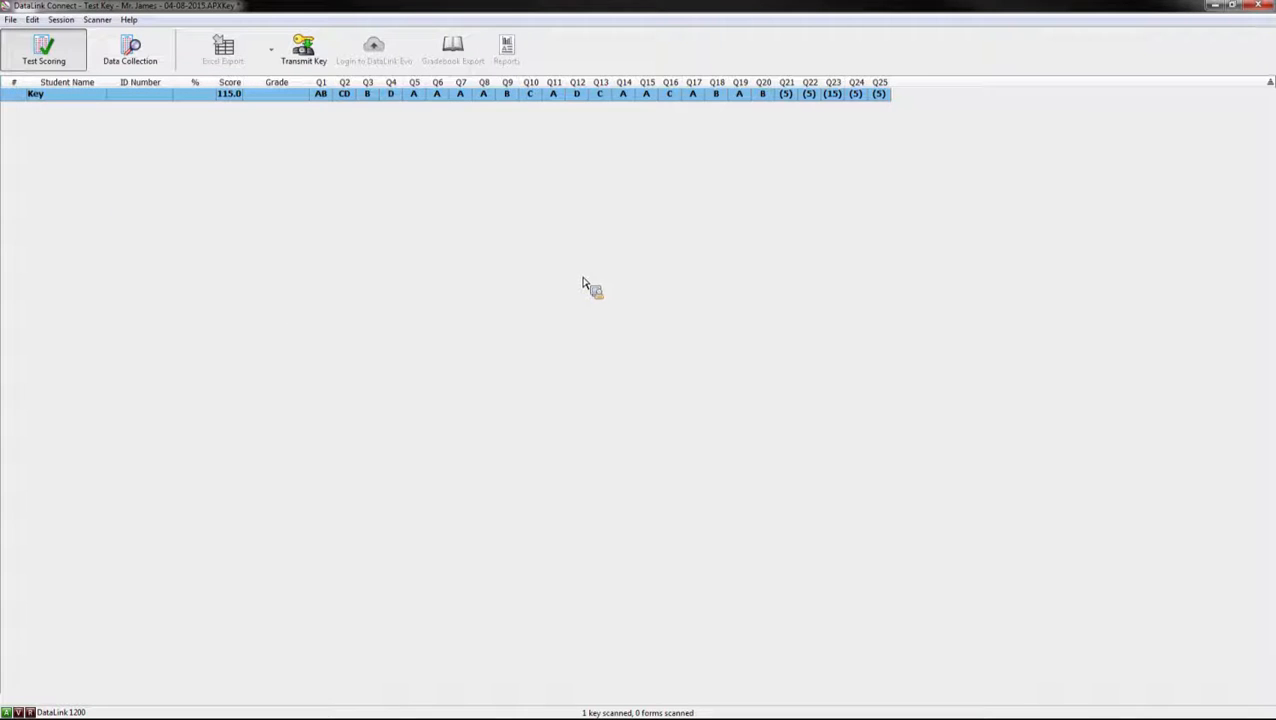
# Step: Save the test key to the Desktop under its default name, replacing the existing file
pyautogui.click(10, 19)
pyautogui.click(36, 119)
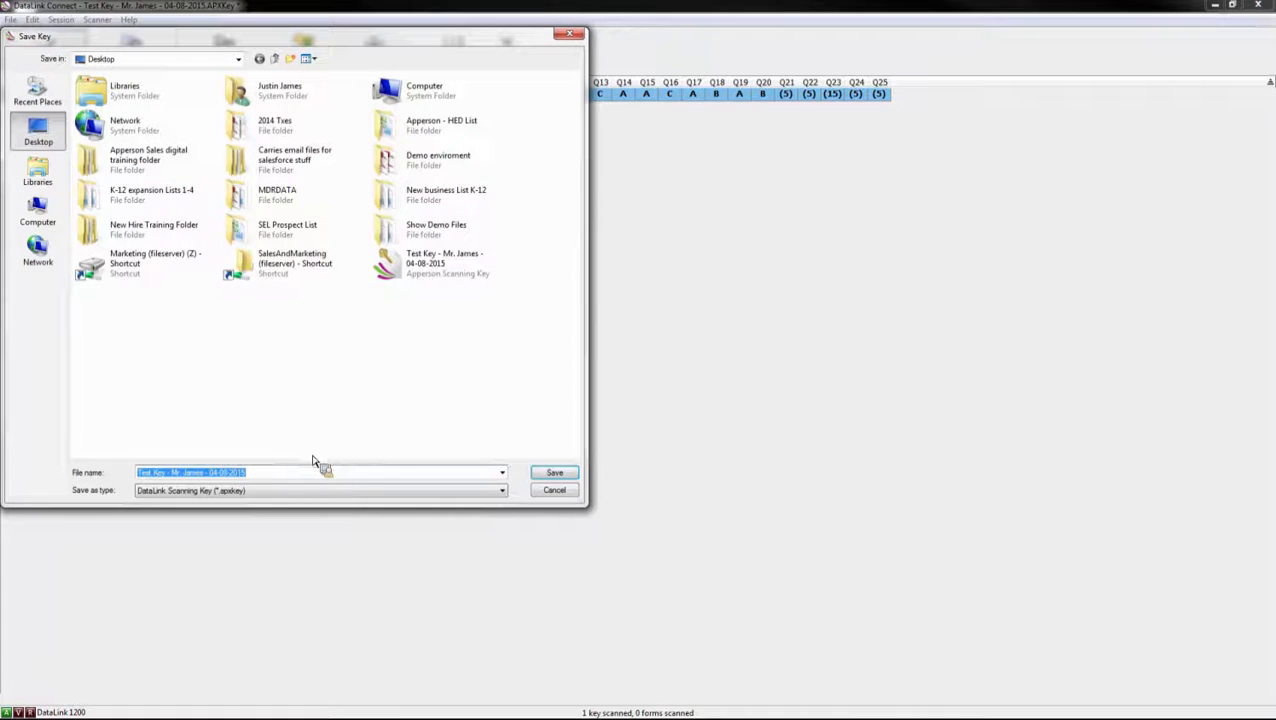
pyautogui.click(554, 472)
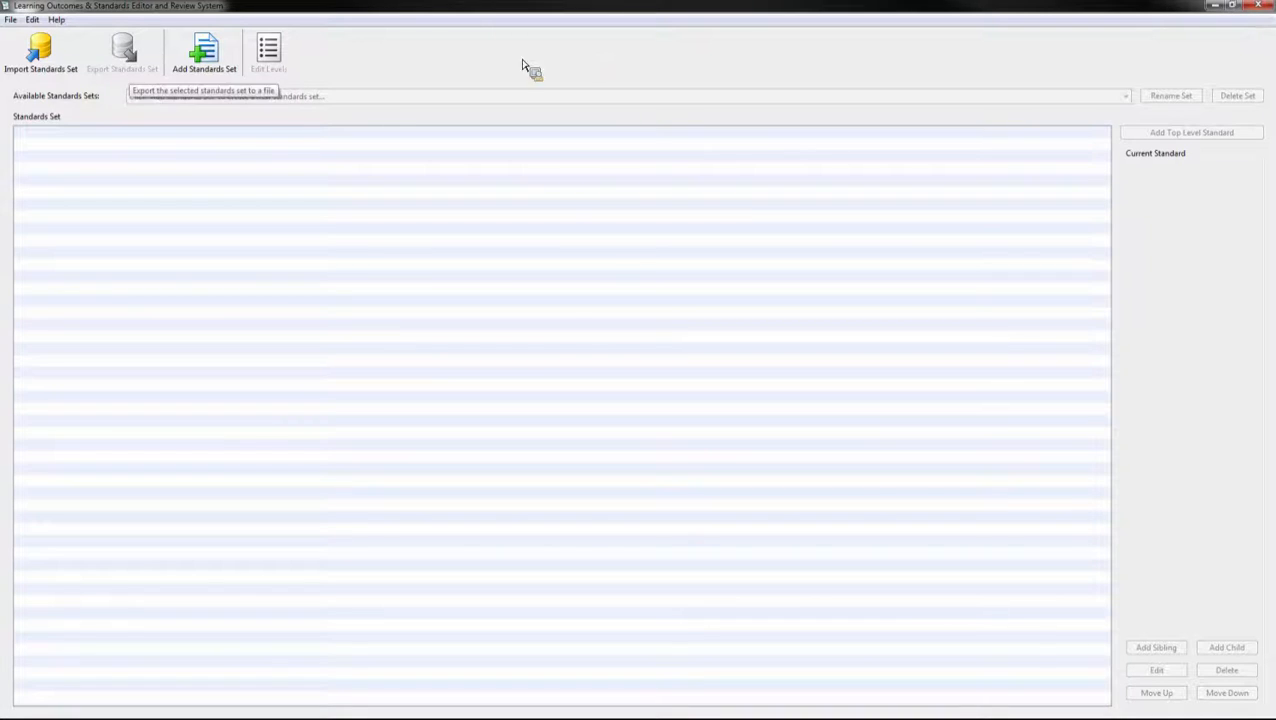
# Step: Create a standards set named 'Standard 1' and start its first top-level standard
pyautogui.click(228, 60)
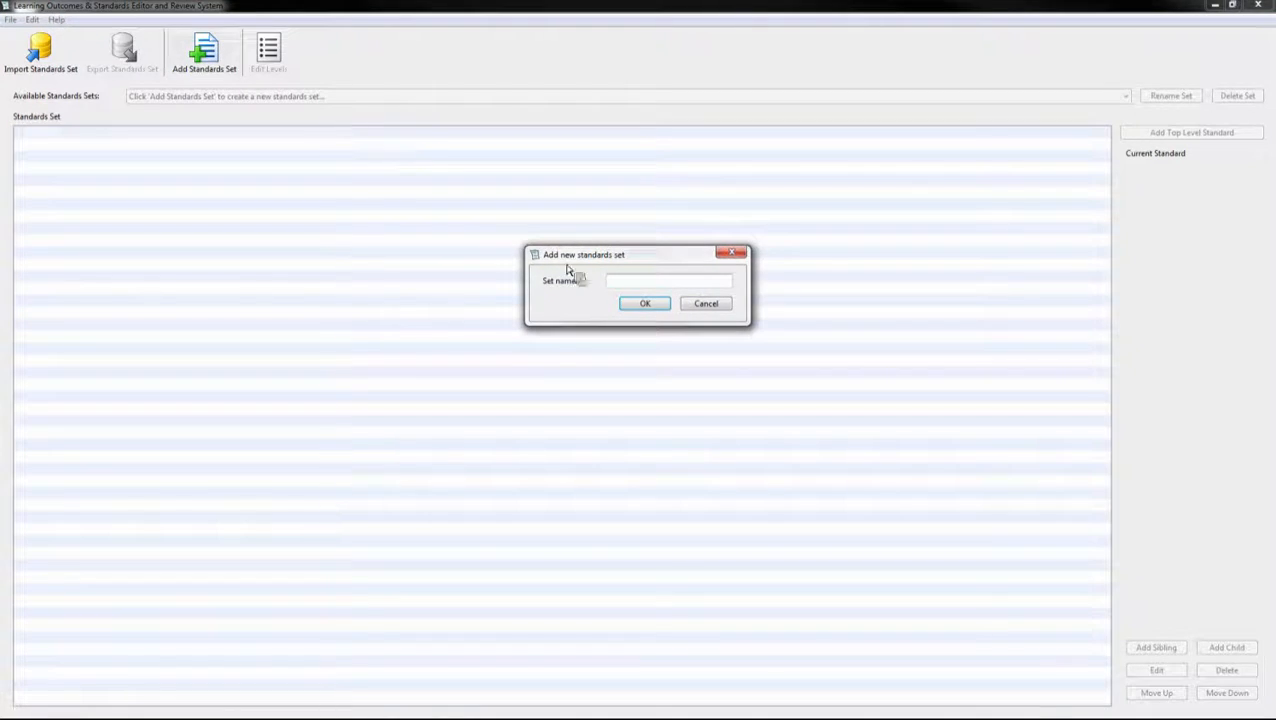
pyautogui.write('Standard 1')
pyautogui.click(634, 304)
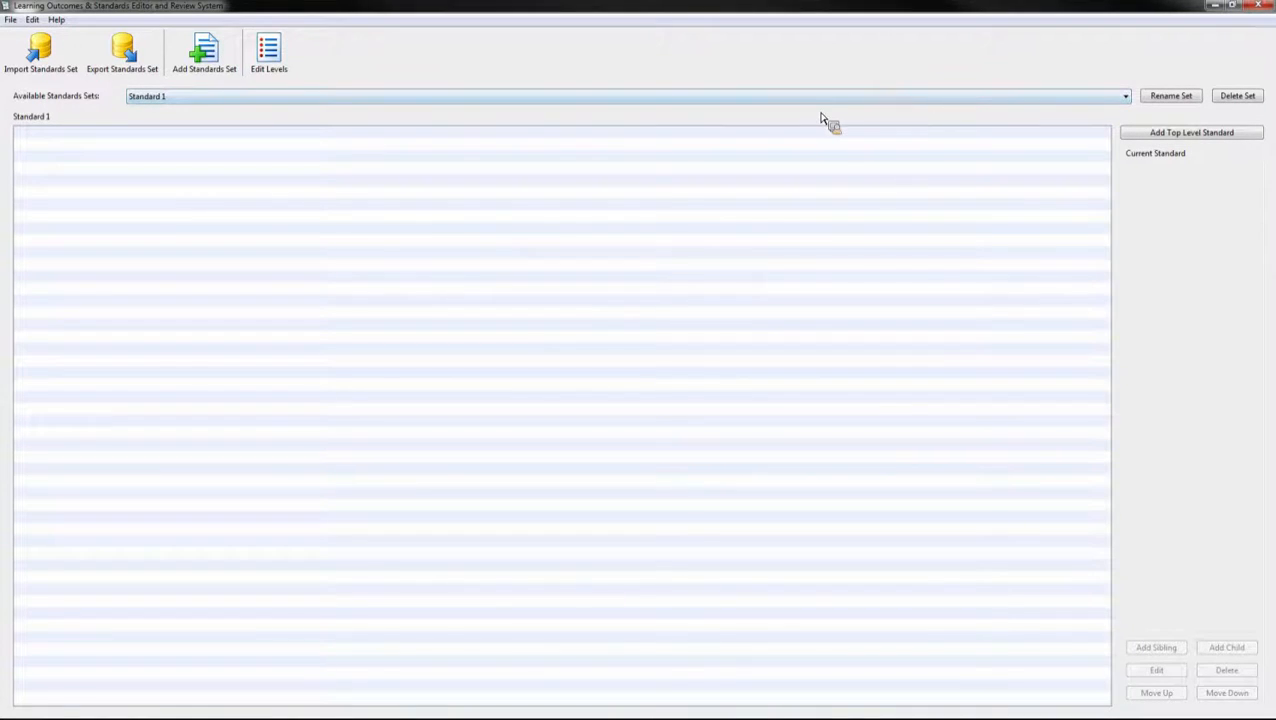
pyautogui.click(1190, 143)
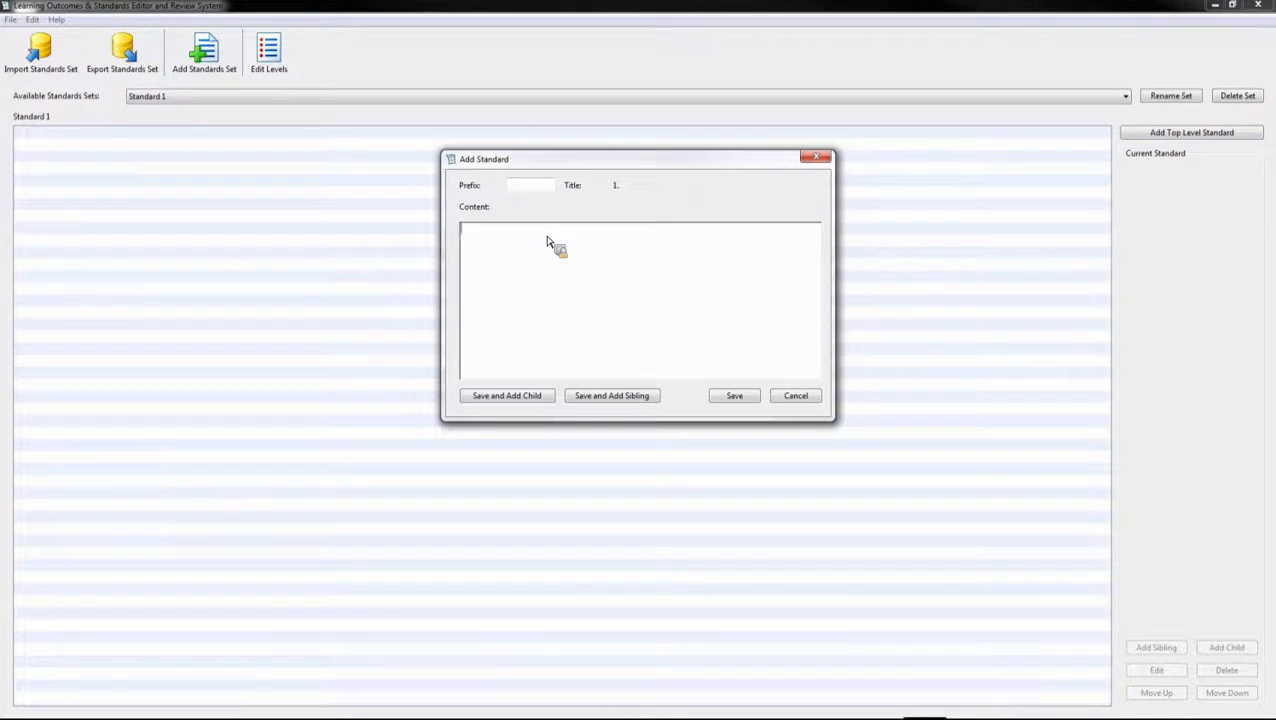
# Step: Enter 'Group of standards' as the top-level standard and save it to add a child
pyautogui.write('Group of stu')
pyautogui.press('BackSpace')
pyautogui.press('BackSpace')
pyautogui.write('tandards')
pyautogui.click(522, 400)
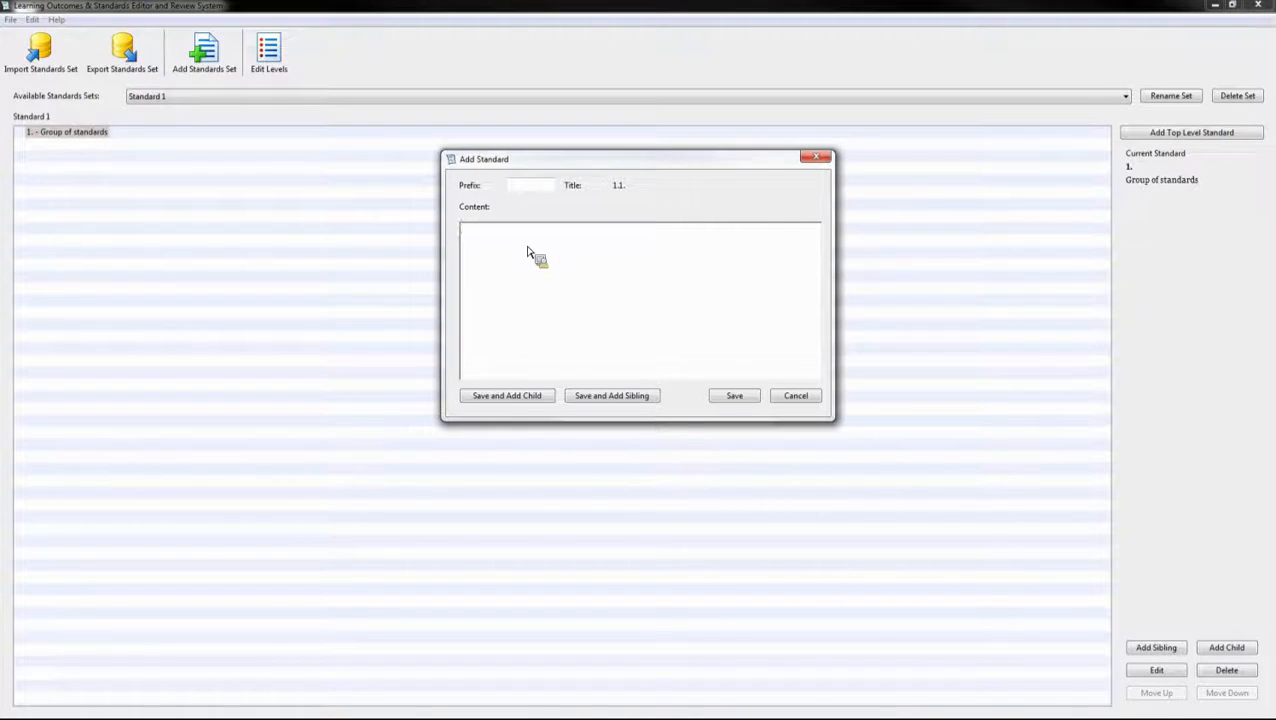
# Step: Add Standard 1, Standard 2 and Standard 3 as items 1.1–1.3 under the group
pyautogui.write('Standard 1')
pyautogui.click(617, 400)
pyautogui.write('Sat')
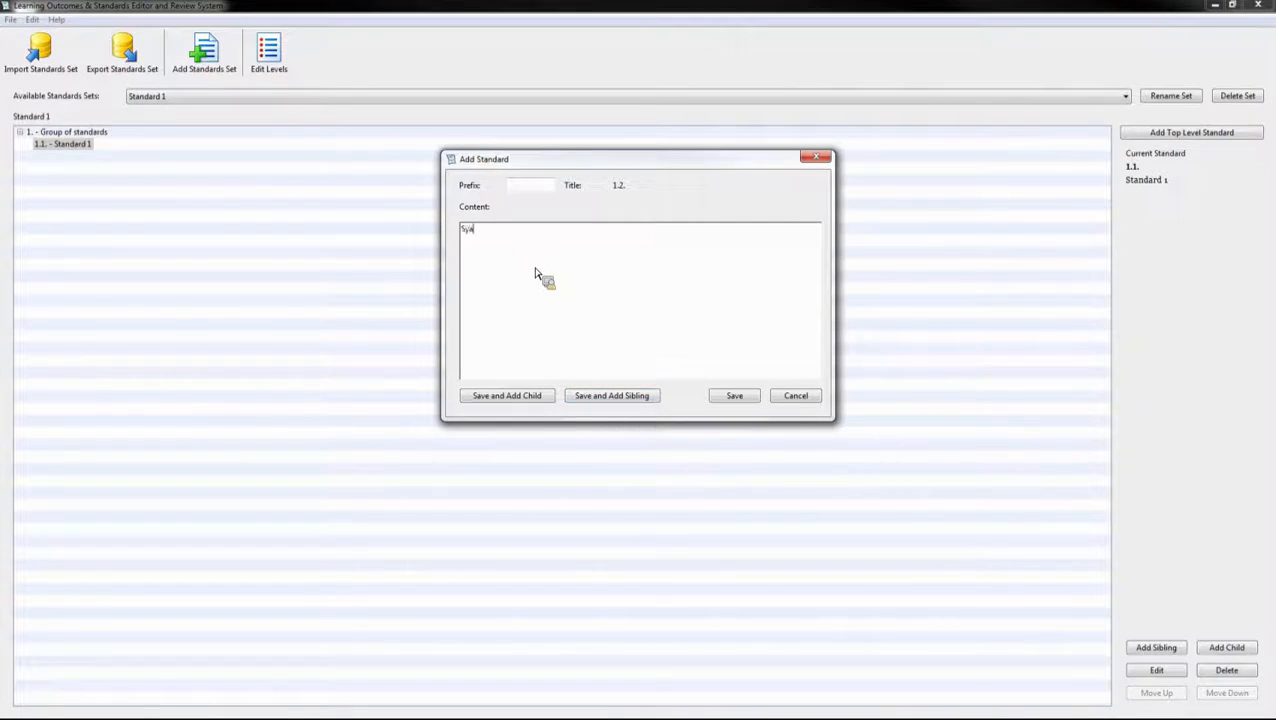
pyautogui.press('BackSpace')
pyautogui.press('BackSpace')
pyautogui.write('tandard 2')
pyautogui.click(632, 400)
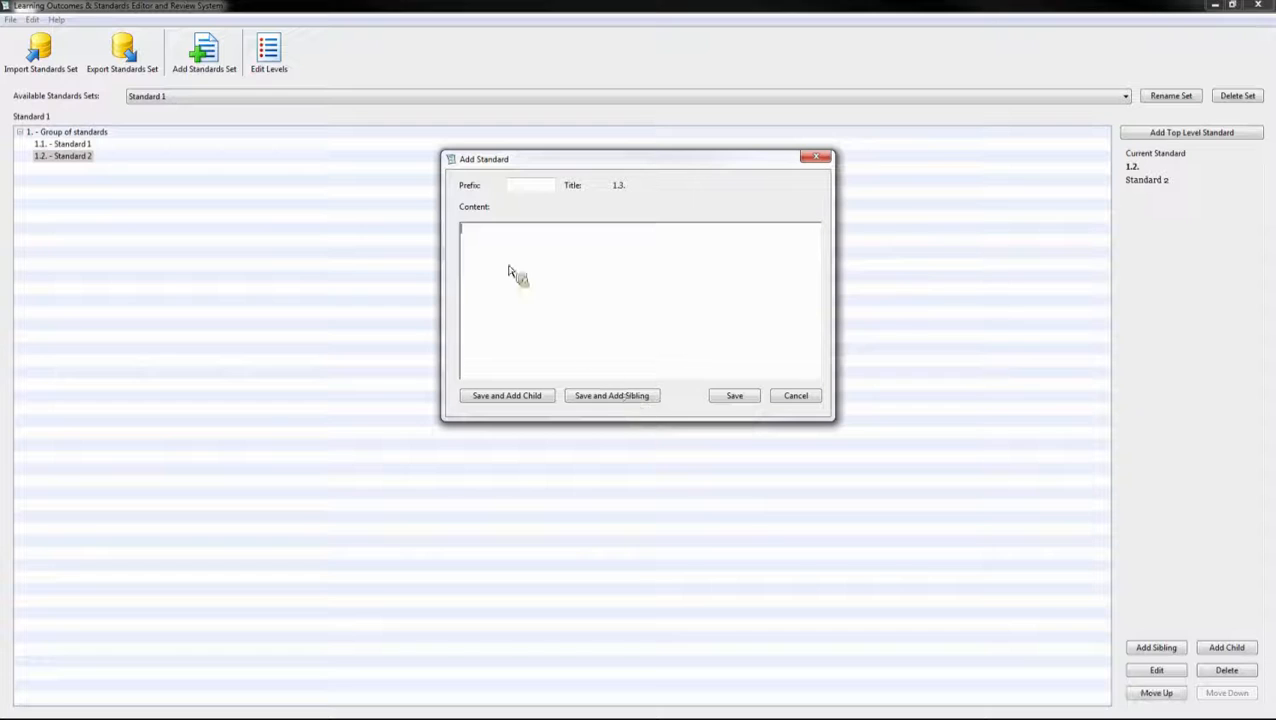
pyautogui.write('Standard 3')
pyautogui.click(735, 396)
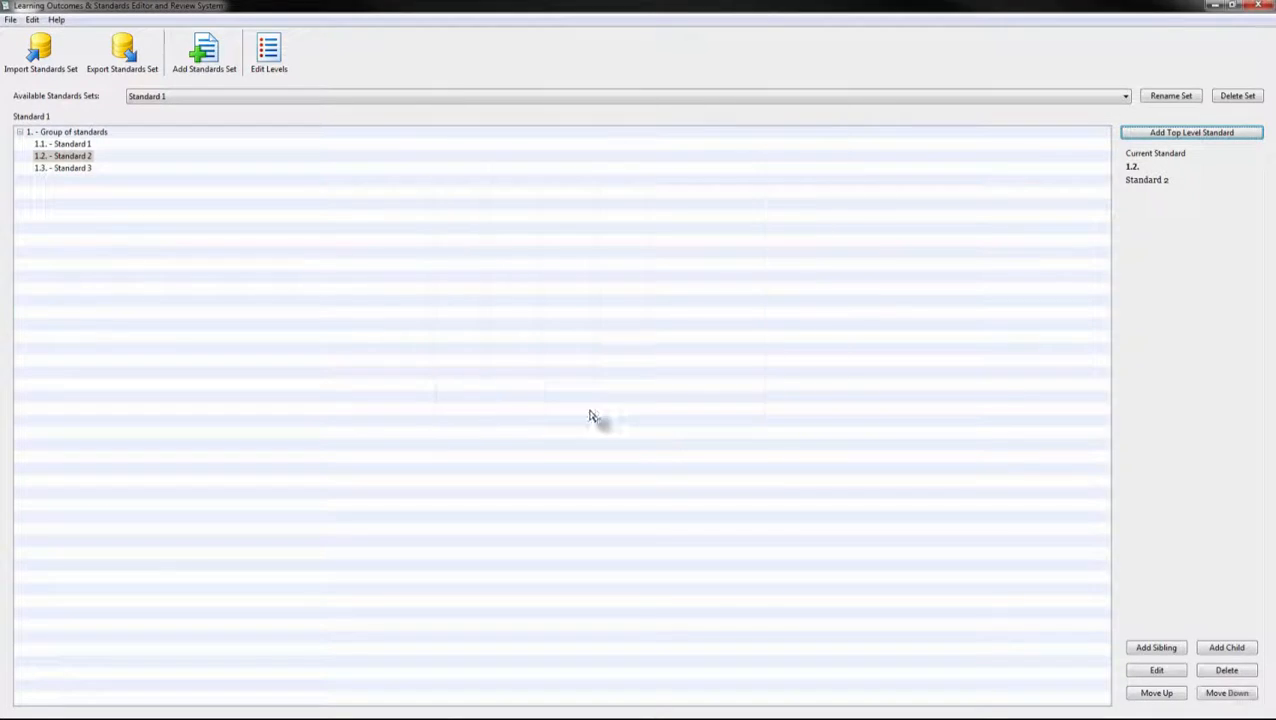
# Step: Add 'Sub standard' as child item 1.3.1 under Standard 3
pyautogui.click(20, 133)
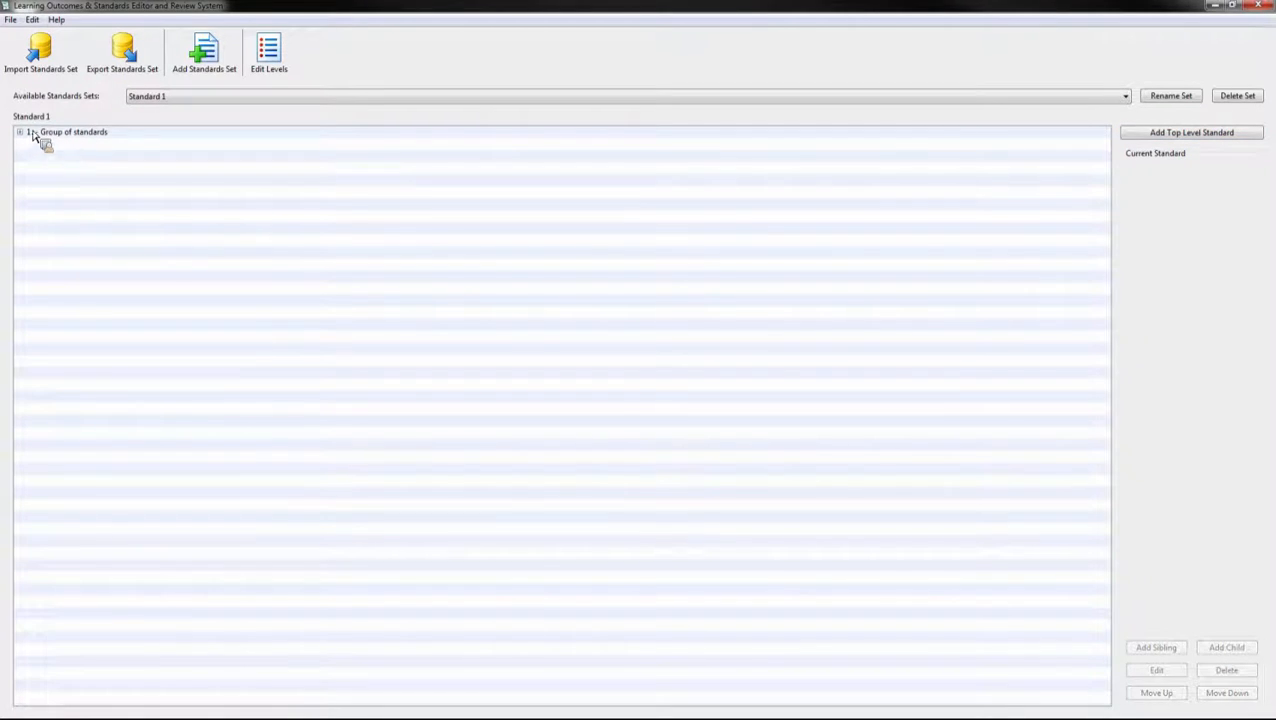
pyautogui.click(22, 132)
pyautogui.doubleClick(66, 169)
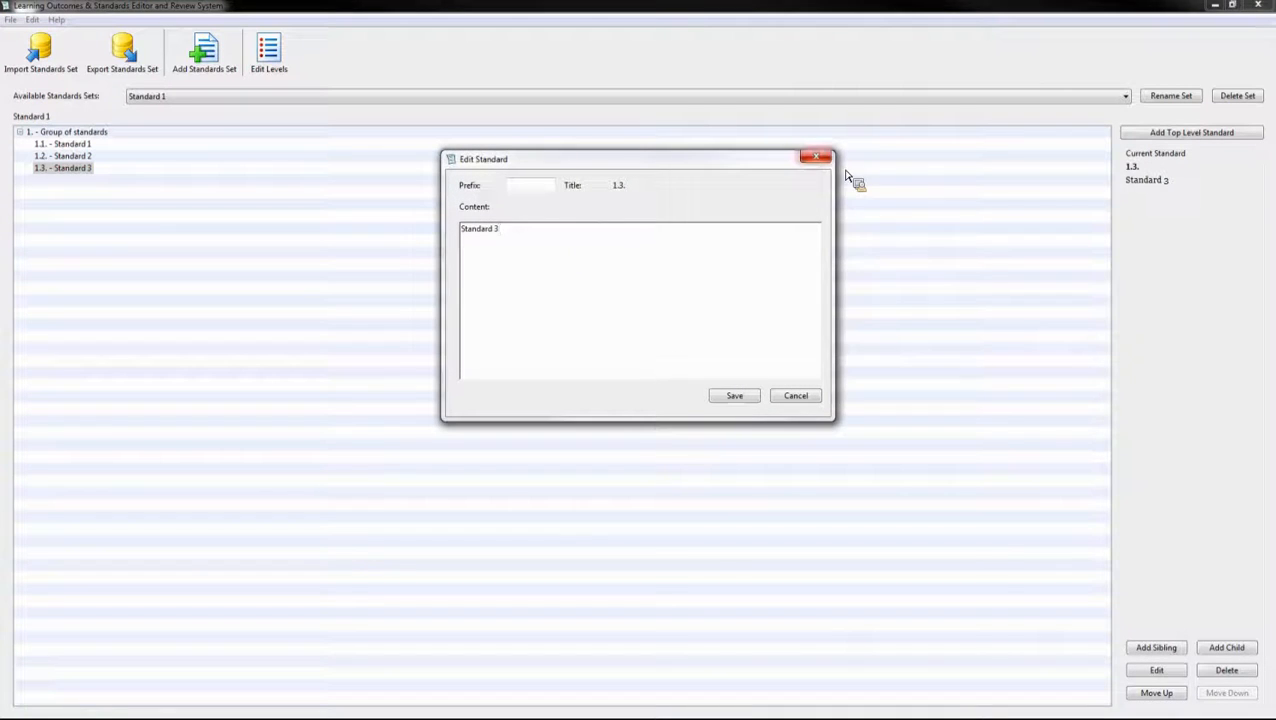
pyautogui.click(817, 157)
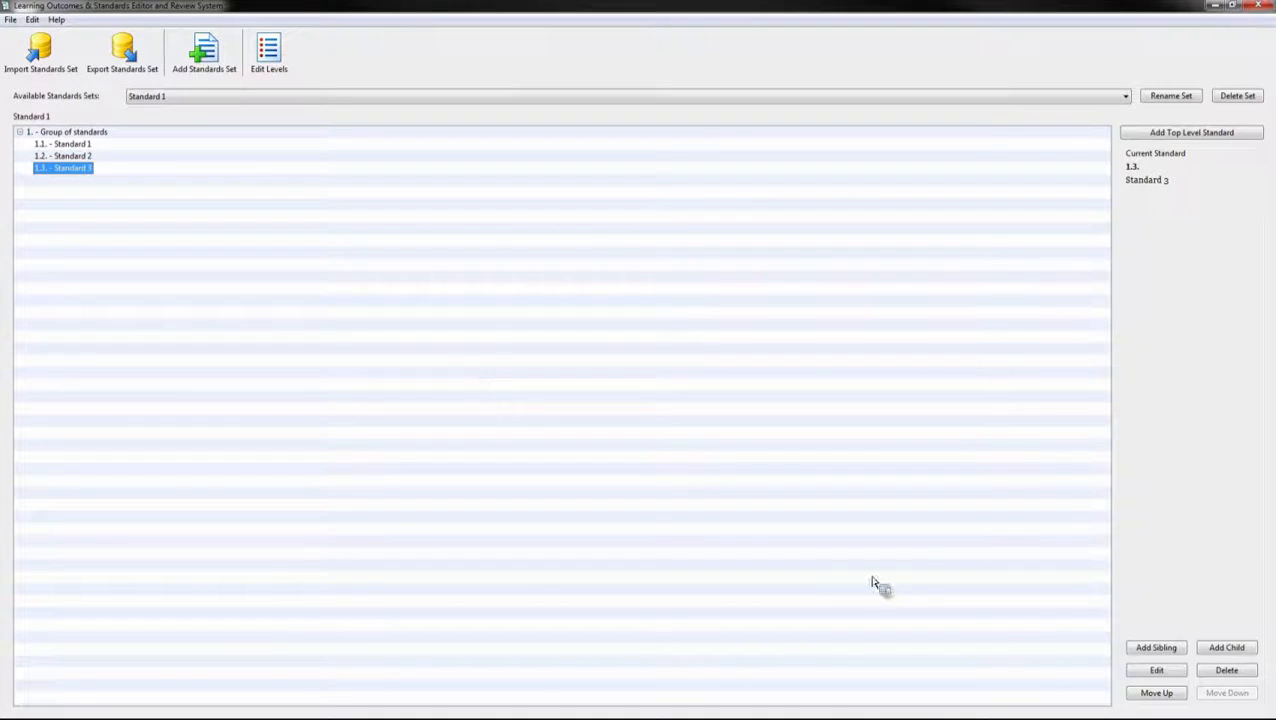
pyautogui.click(1228, 650)
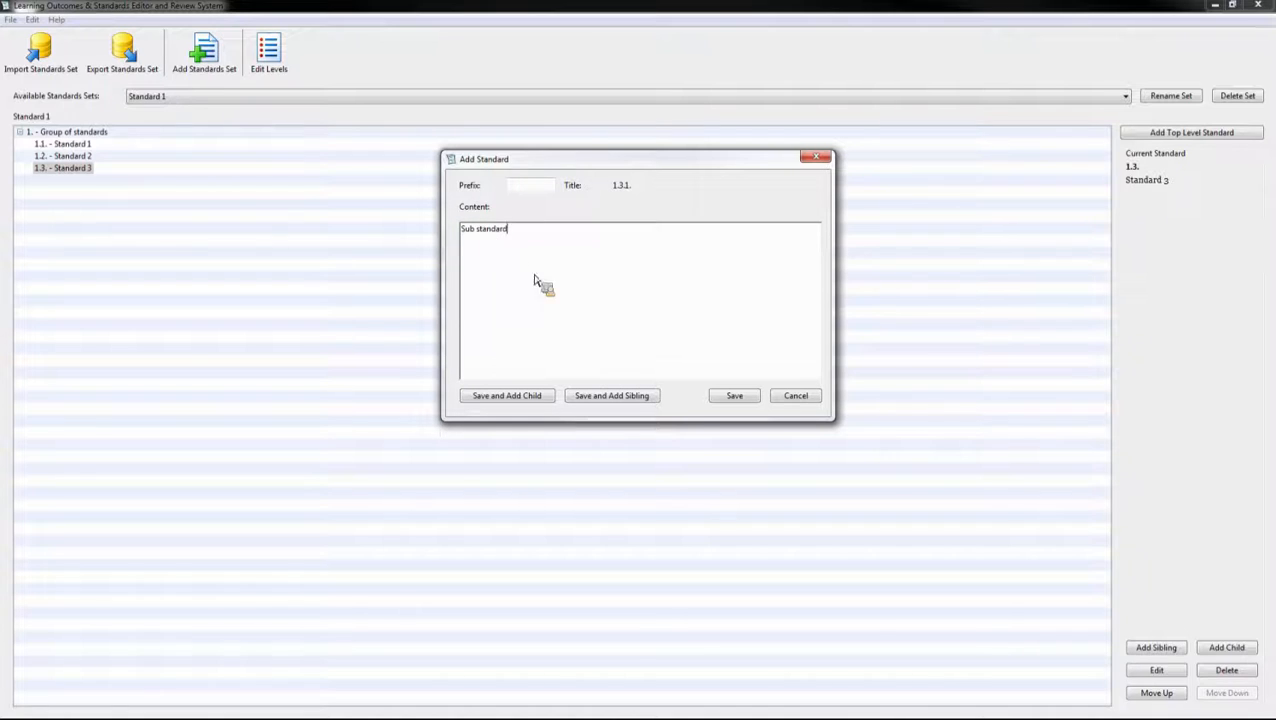
pyautogui.click(732, 397)
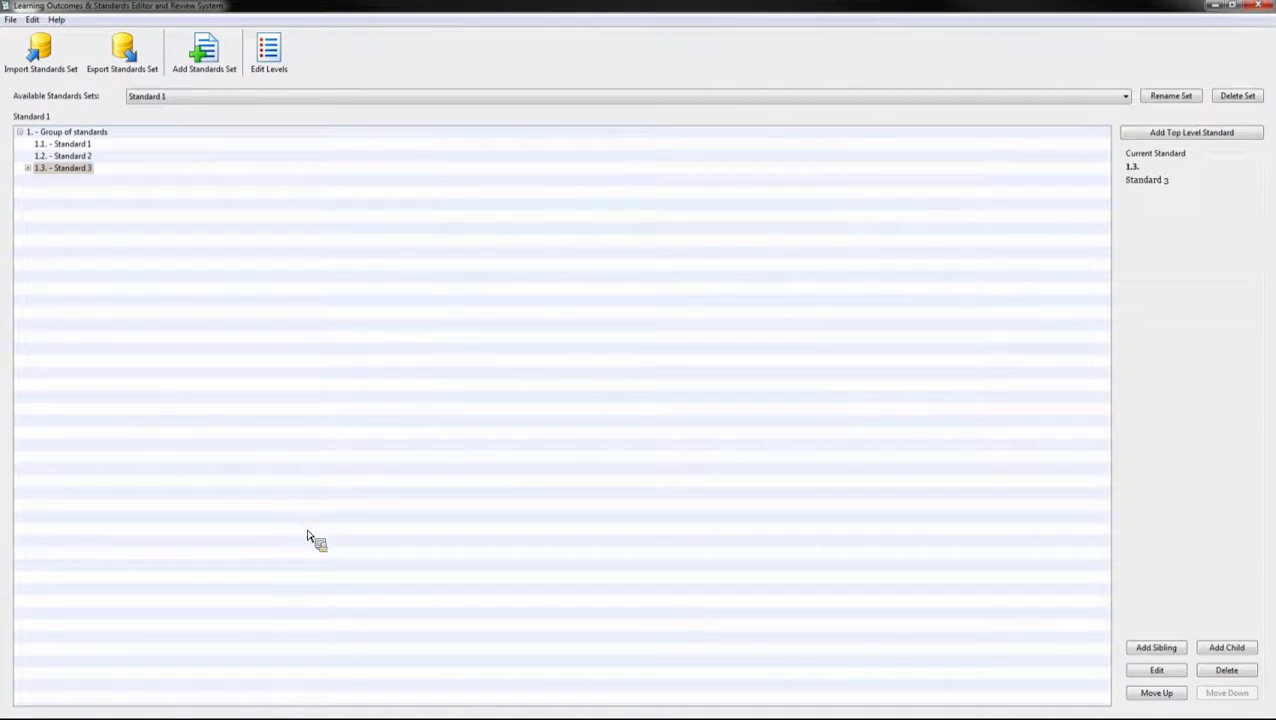
# Step: Expand the tree to show the sub standard and try dragging a standard to another position
pyautogui.click(27, 168)
pyautogui.click(20, 132)
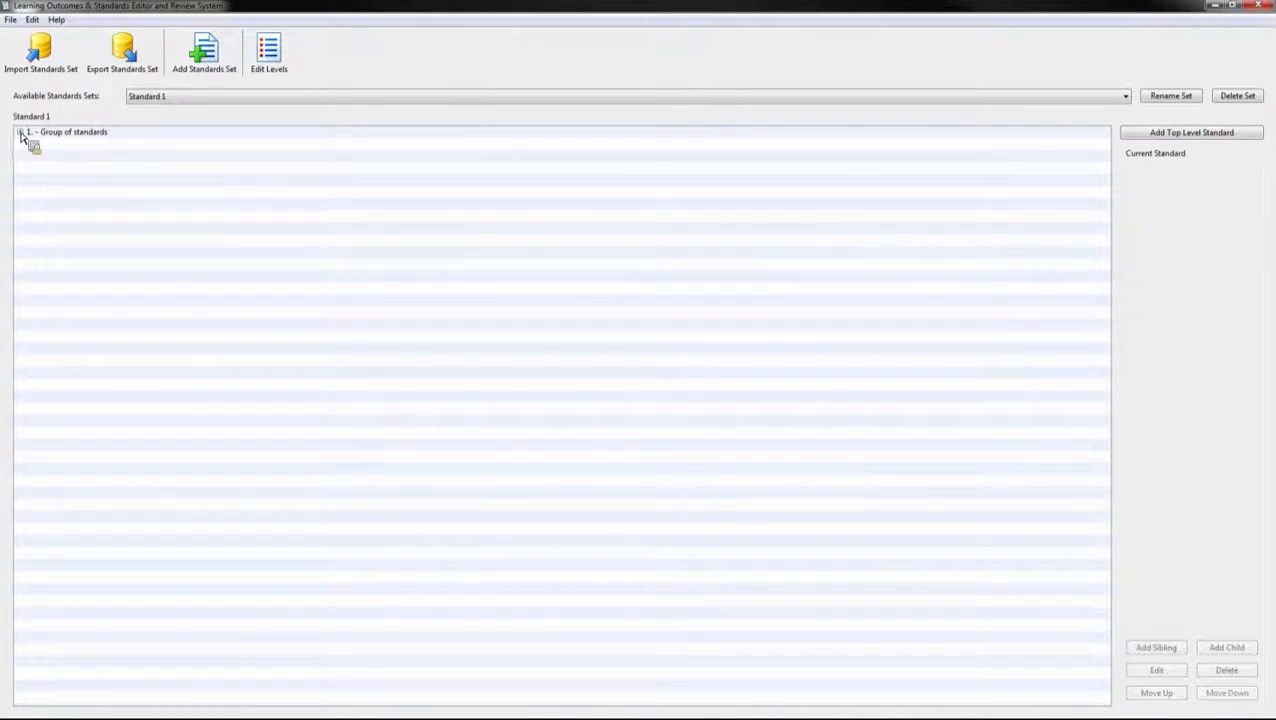
pyautogui.click(21, 133)
pyautogui.moveTo(28, 152)
pyautogui.mouseDown()
pyautogui.moveTo(31, 222)
pyautogui.moveTo(31, 137)
pyautogui.moveTo(25, 177)
pyautogui.mouseUp()
pyautogui.moveTo(24, 175); pyautogui.dragTo(396, 342)
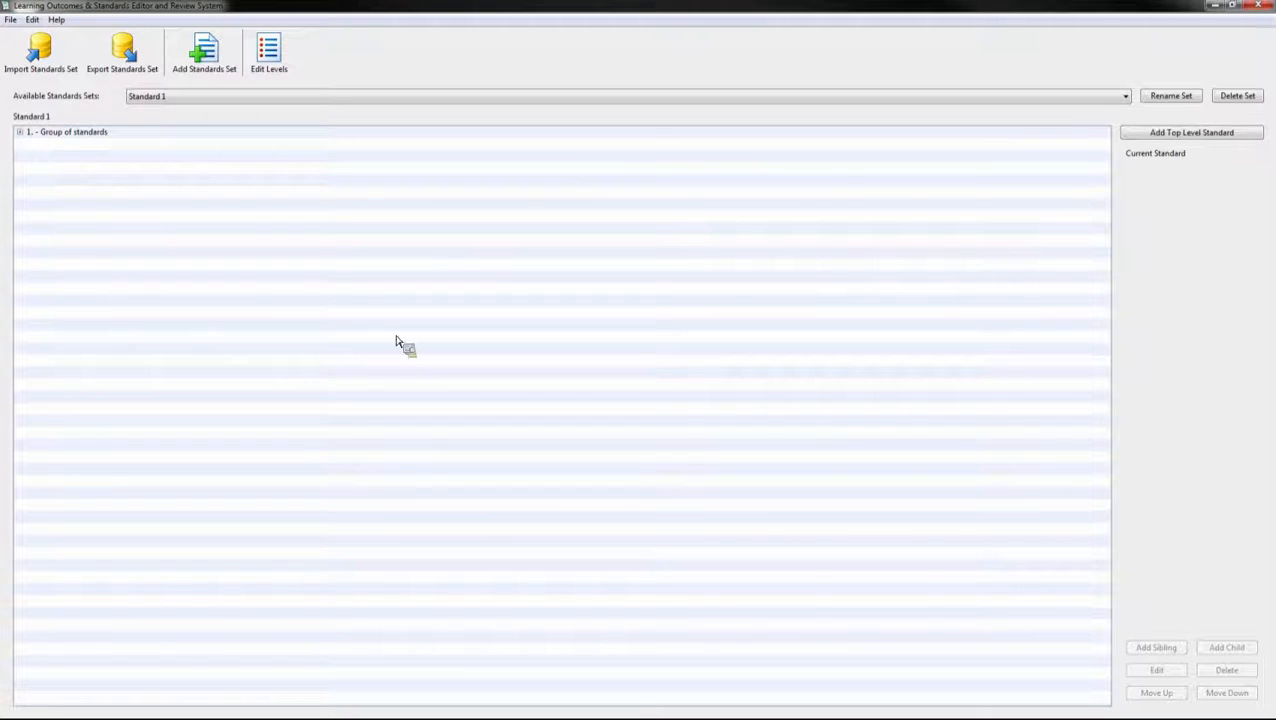
pyautogui.click(152, 66)
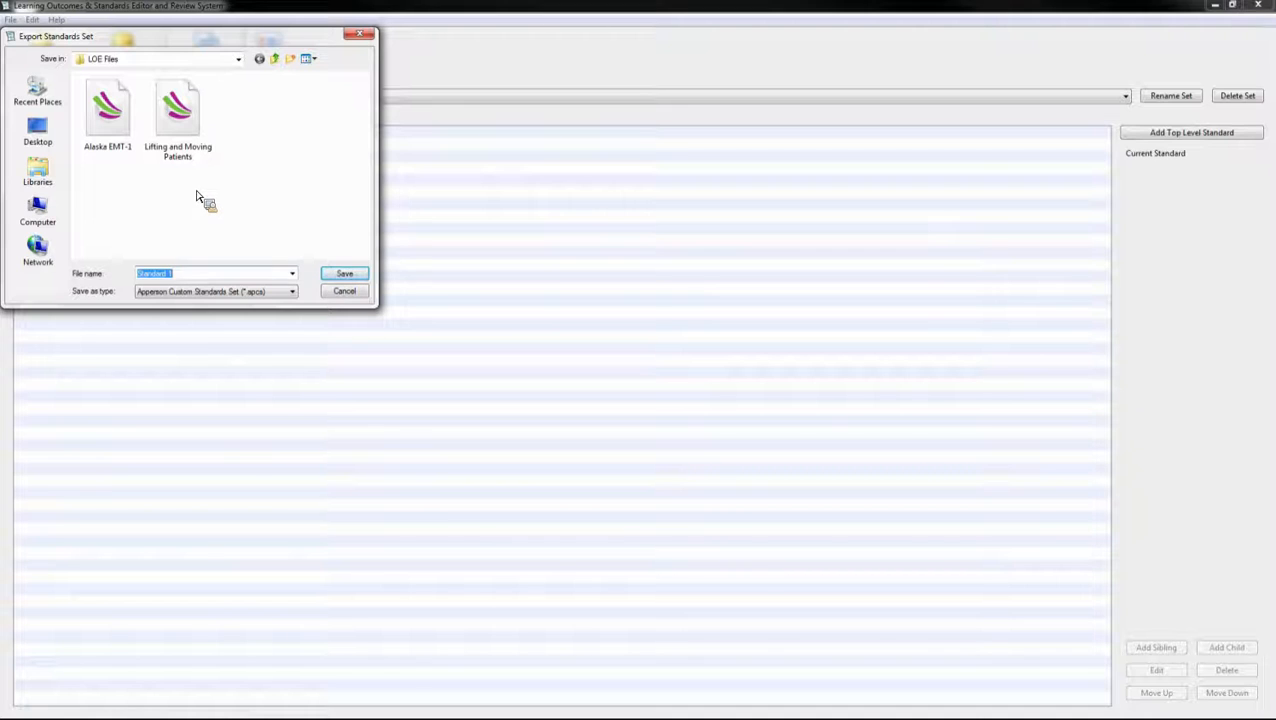
pyautogui.click(361, 36)
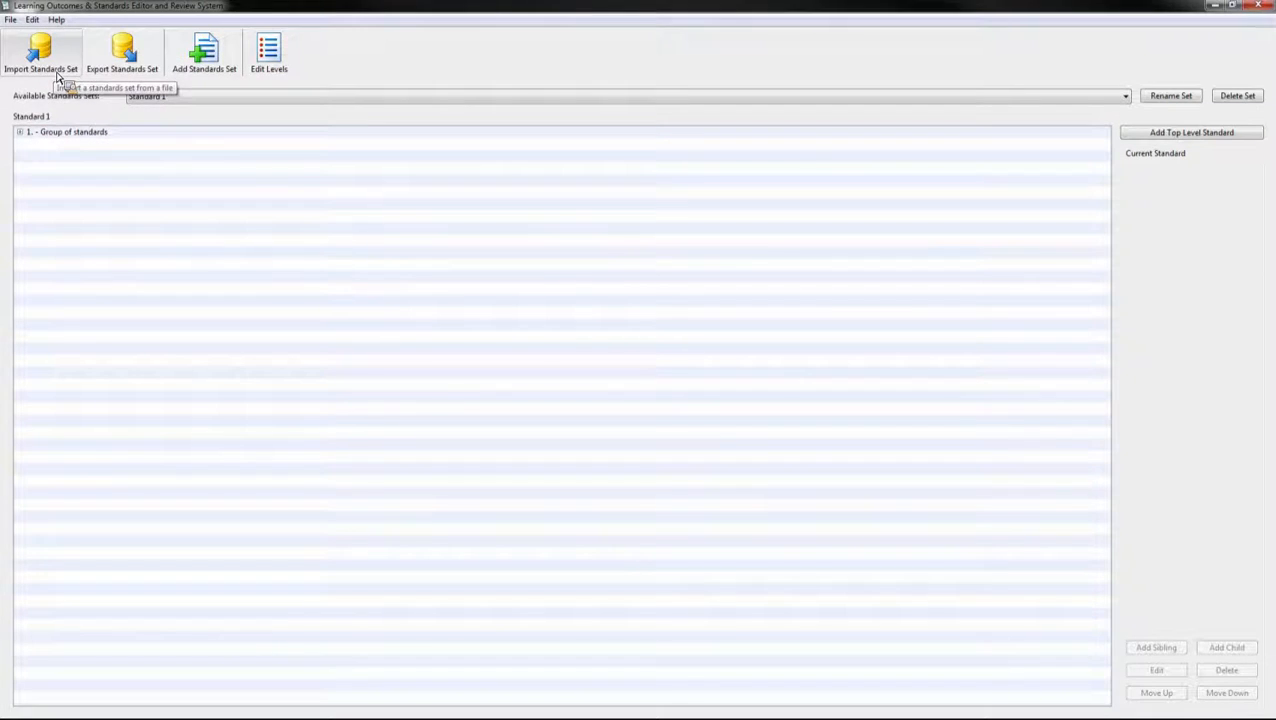
pyautogui.click(57, 77)
# Step: Import the Lifting and Moving Patients set and expand its Cognitive and Psychomotor Objectives
pyautogui.doubleClick(177, 128)
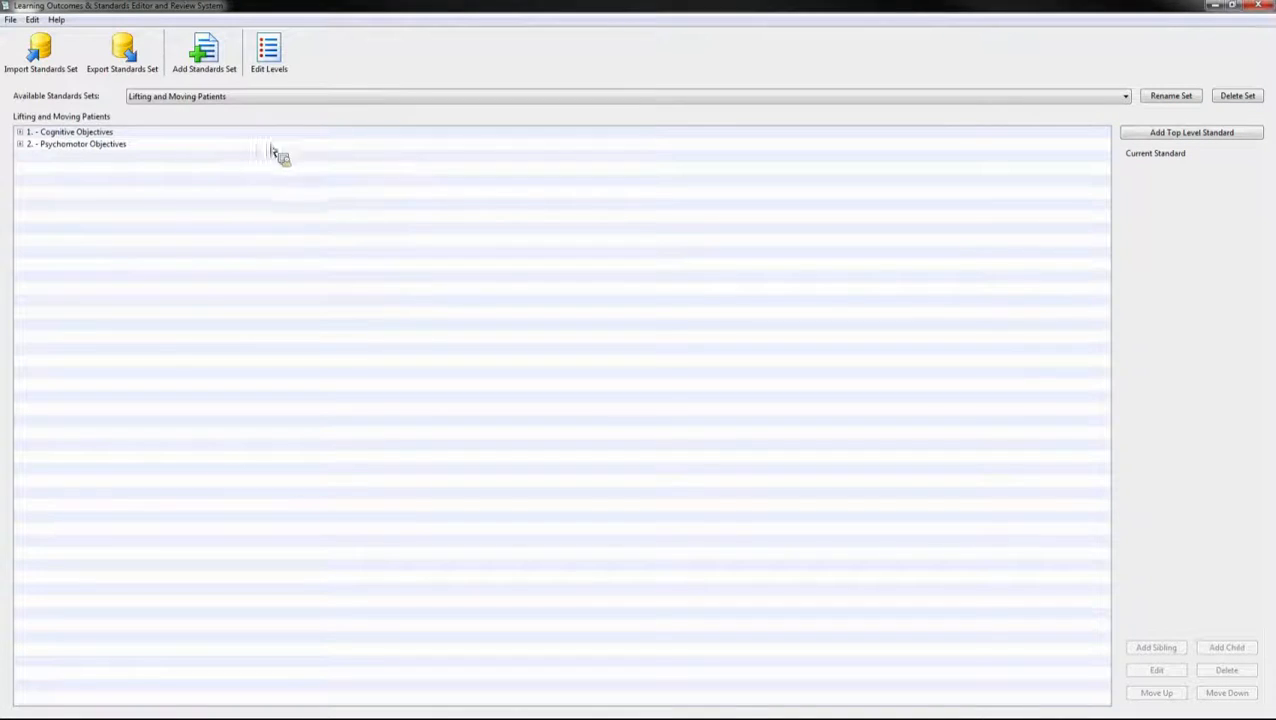
pyautogui.click(20, 132)
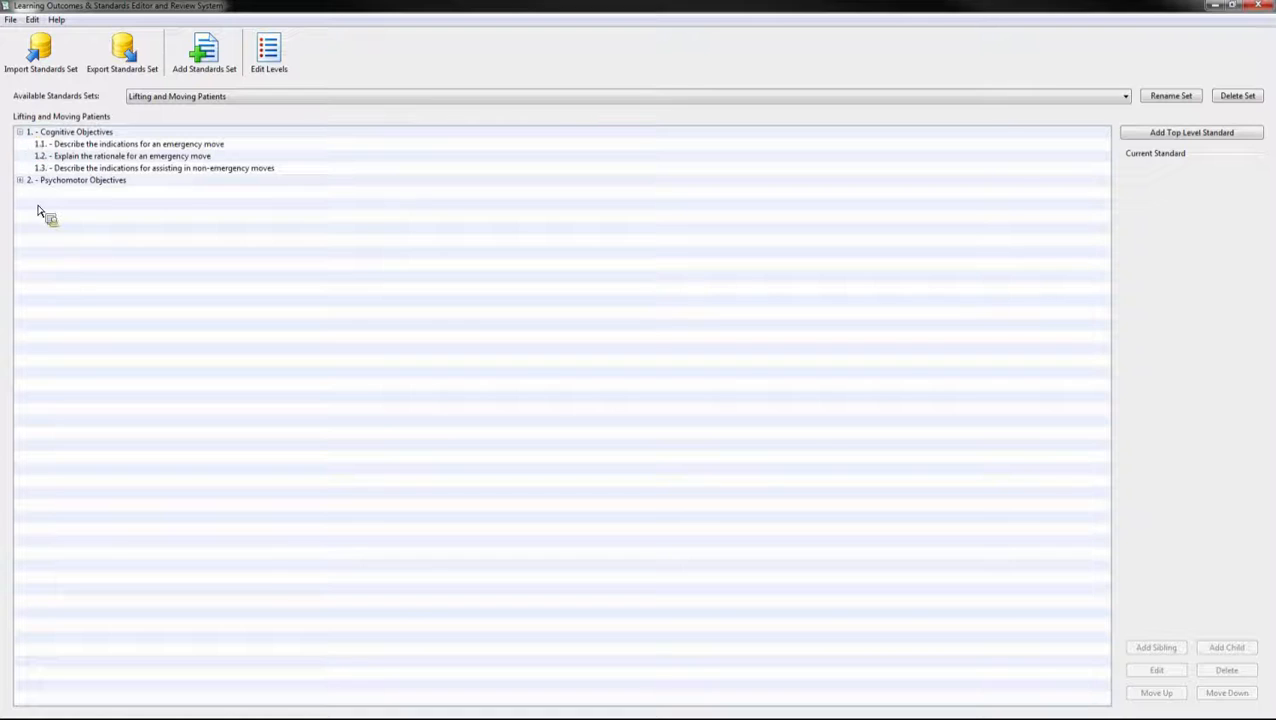
pyautogui.click(20, 180)
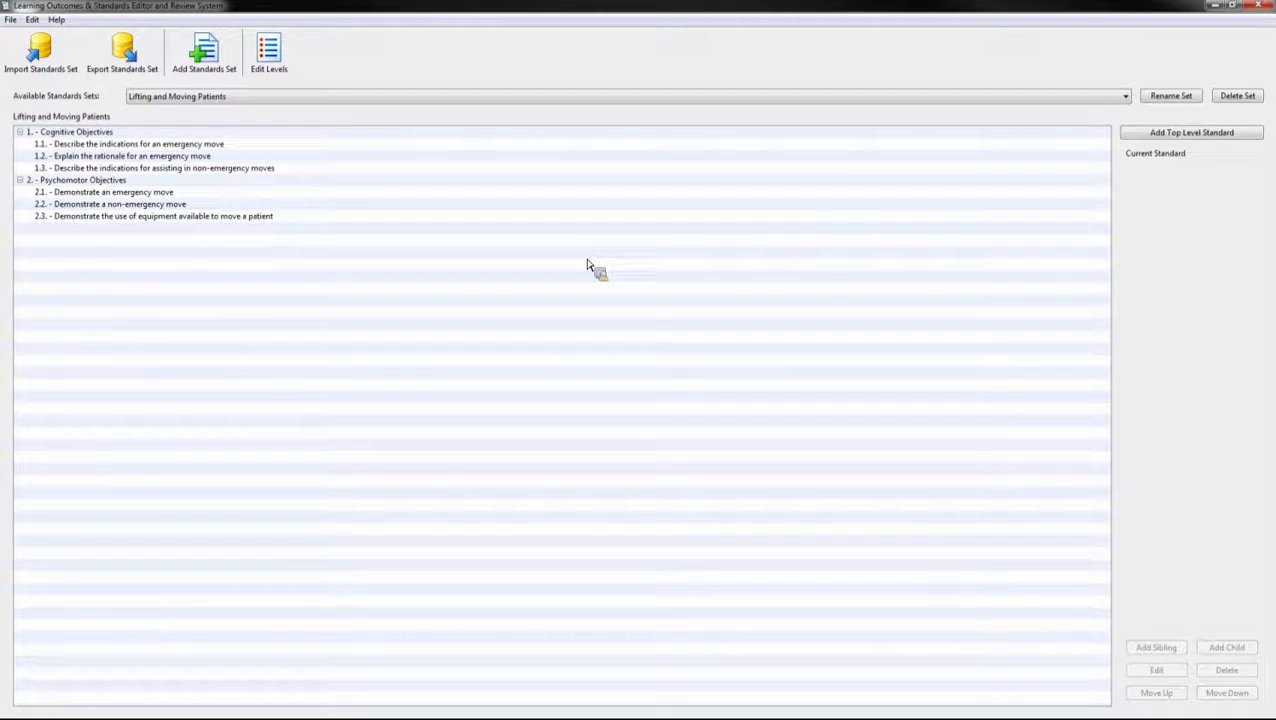
# Step: Close the standards editor and reopen the saved 115-point Test Key file
pyautogui.click(1262, 6)
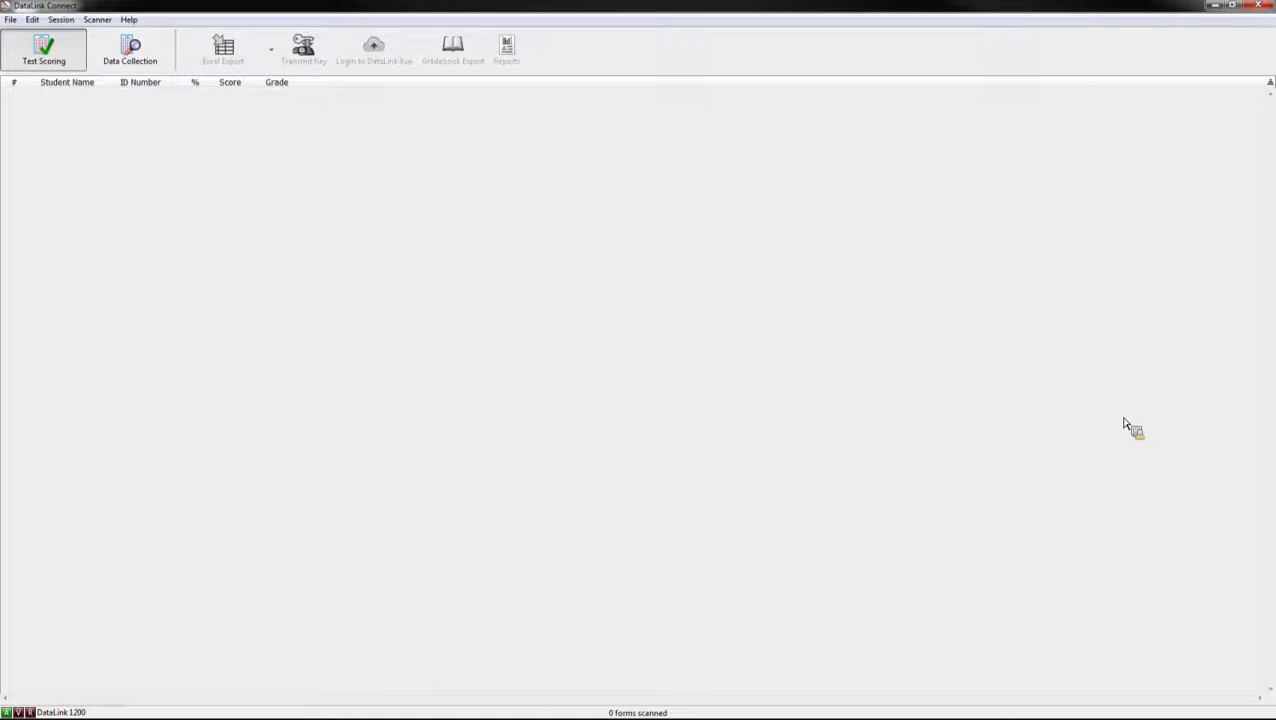
pyautogui.click(10, 19)
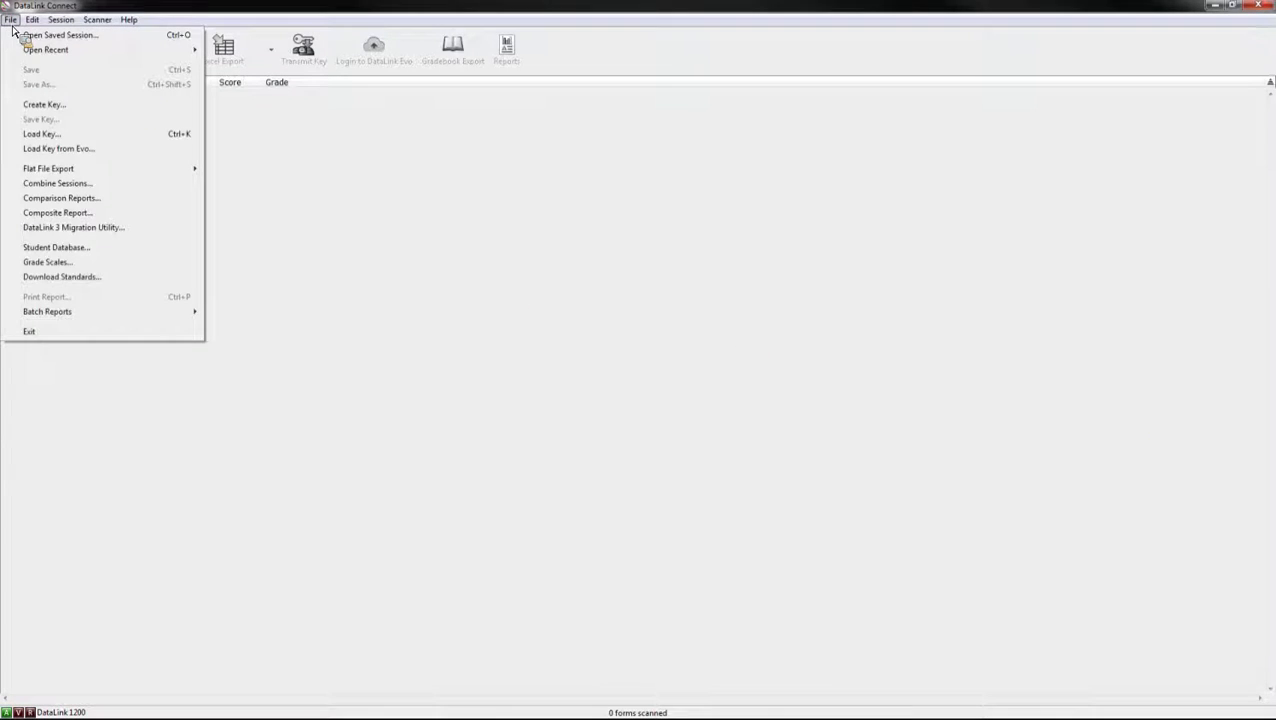
pyautogui.moveTo(22, 52)
pyautogui.click(54, 136)
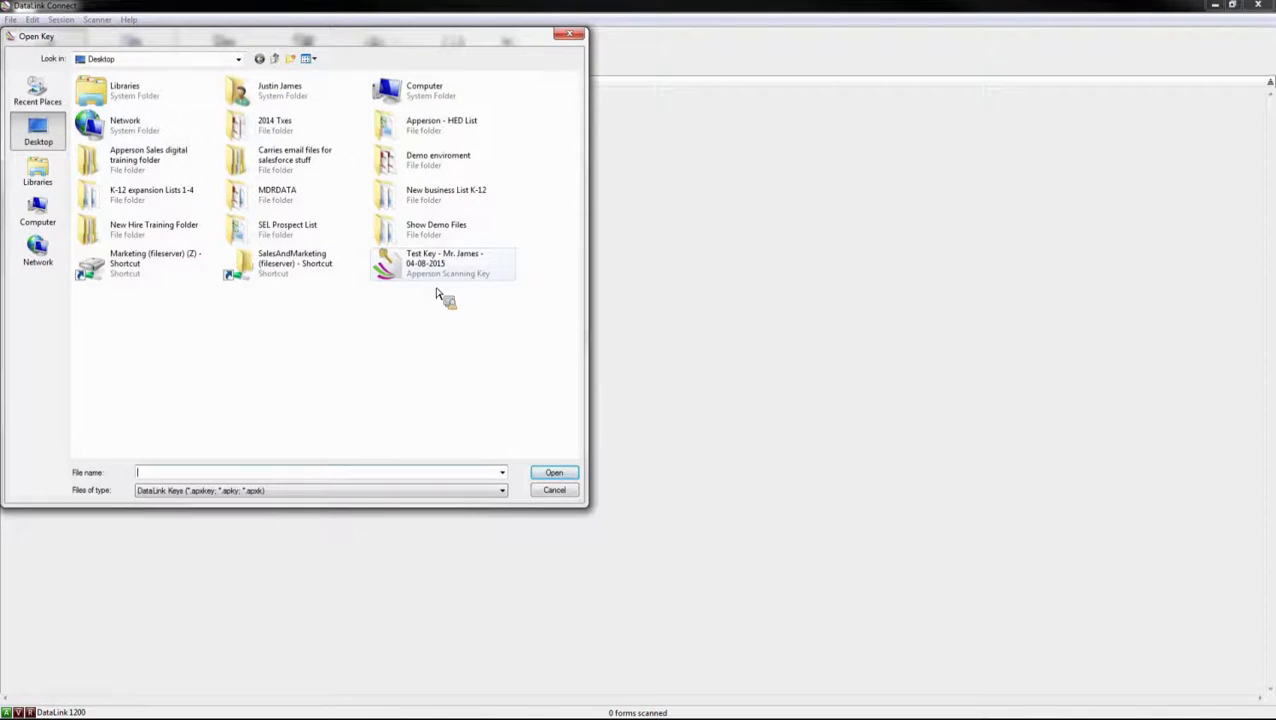
pyautogui.doubleClick(437, 268)
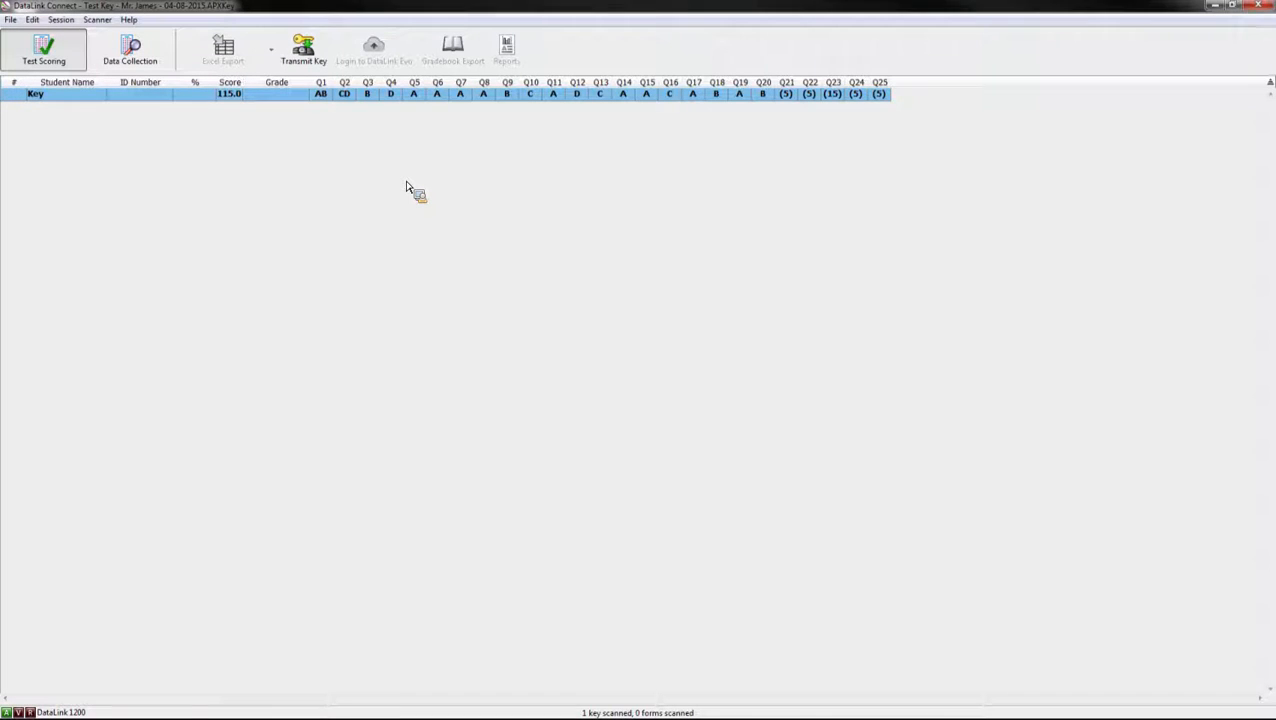
pyautogui.click(62, 20)
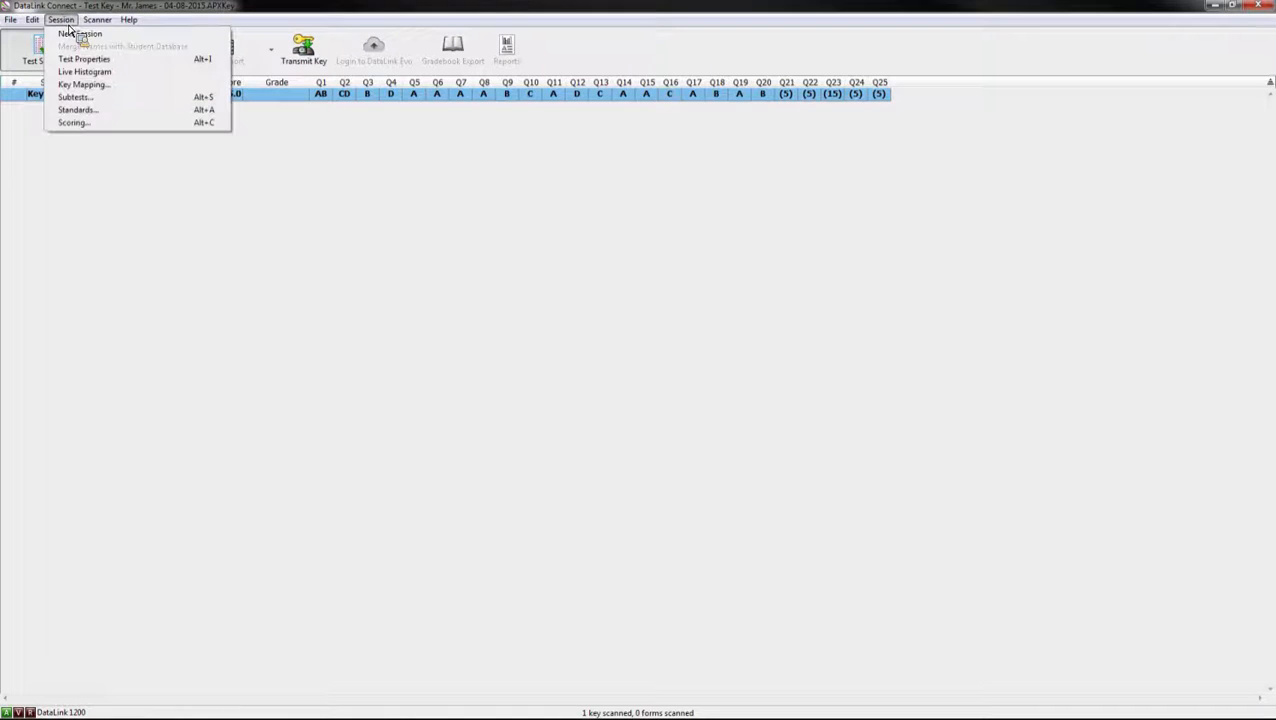
# Step: Add the Group of standards from the Standard 1 set, with Standards 1.1–1.3, to the test
pyautogui.click(75, 111)
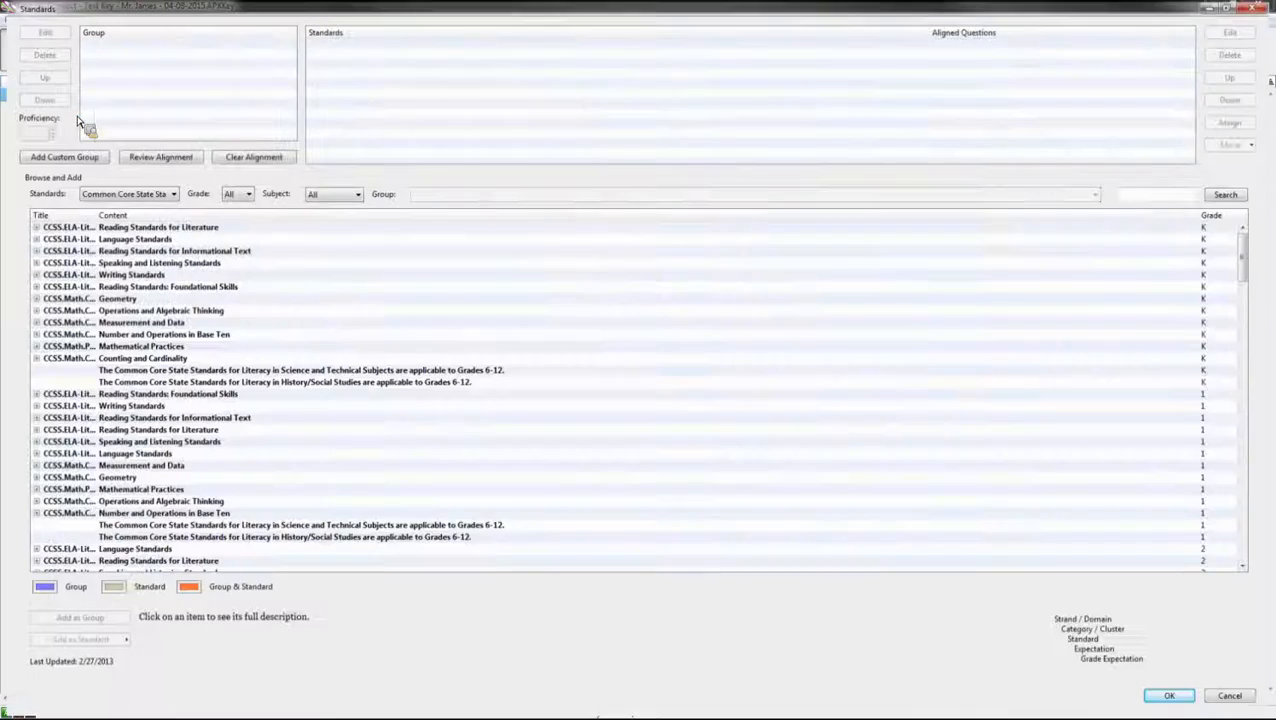
pyautogui.click(168, 192)
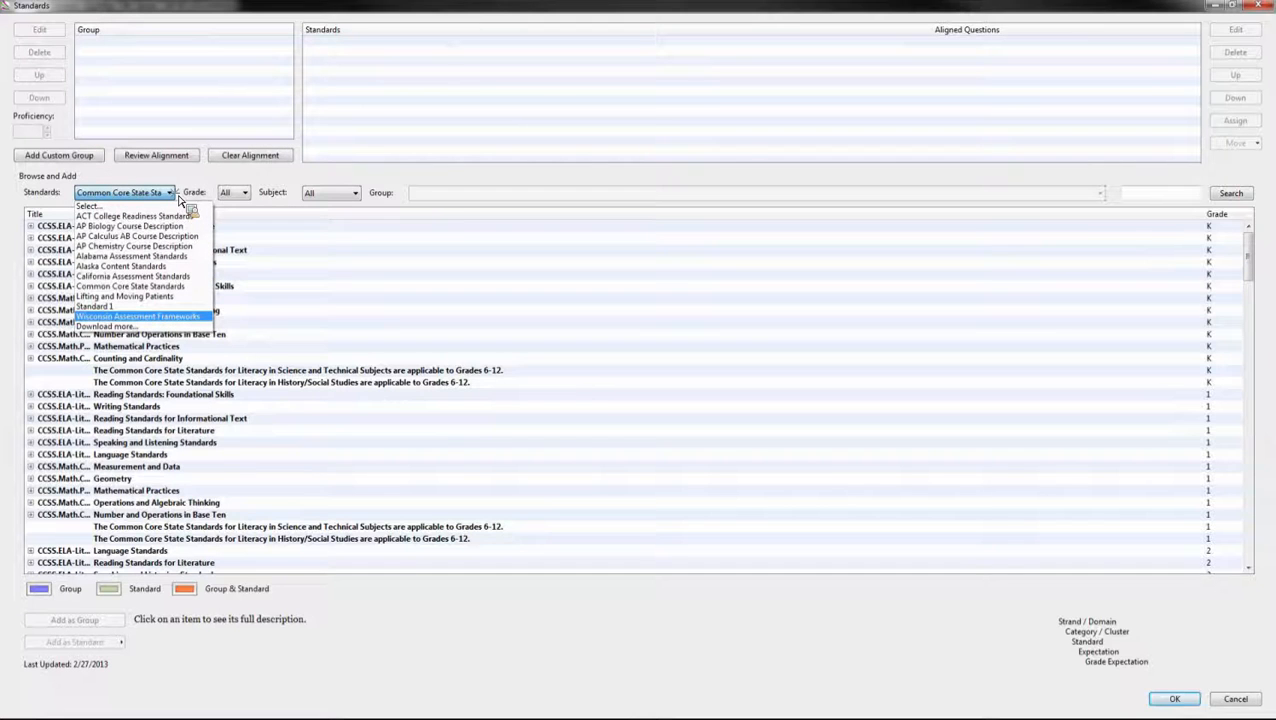
pyautogui.click(152, 306)
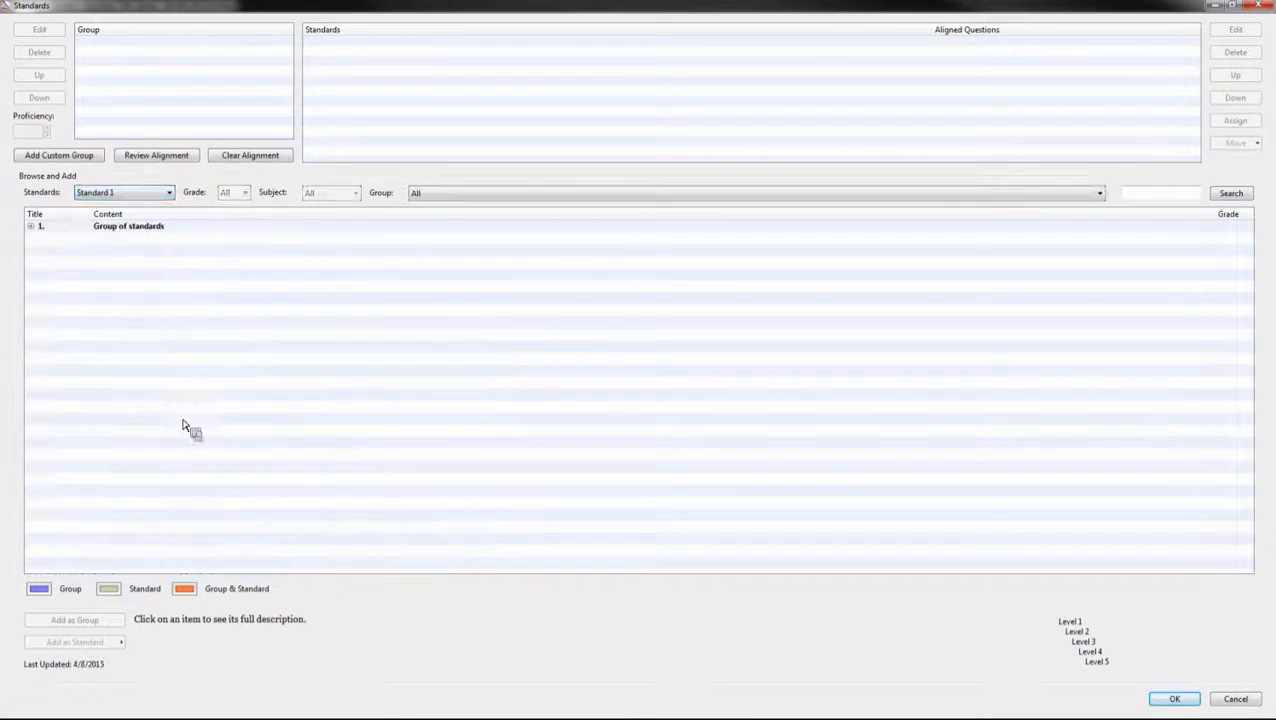
pyautogui.click(30, 226)
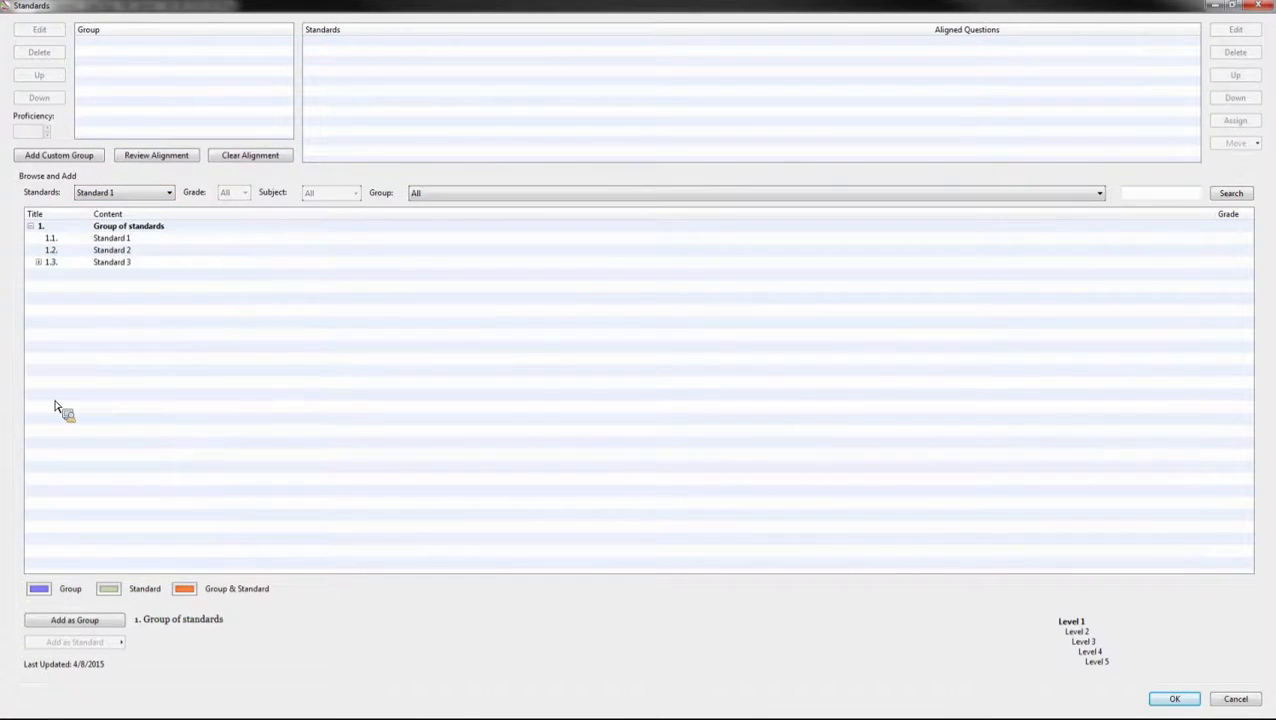
pyautogui.moveTo(55, 405); pyautogui.dragTo(205, 68)
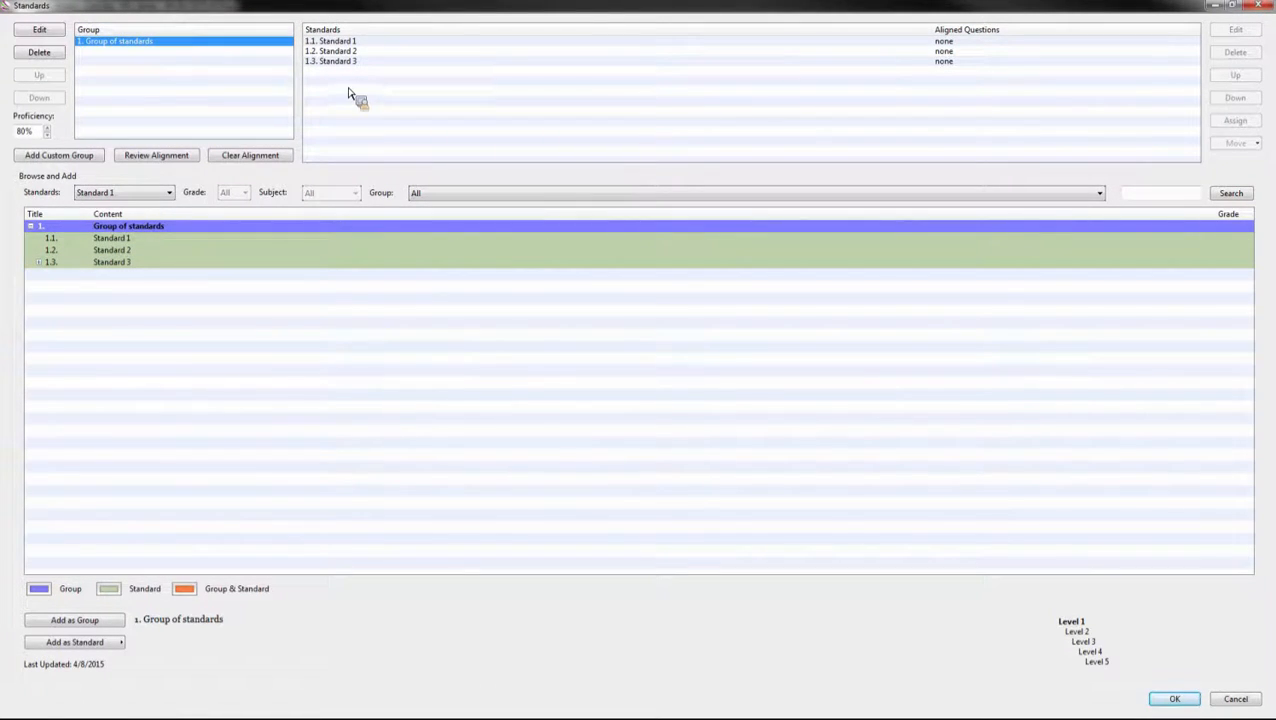
# Step: Align Standard 1.1 to questions 2, 5, 7, 11, 14, 17, 19, 24 and 25
pyautogui.click(324, 43)
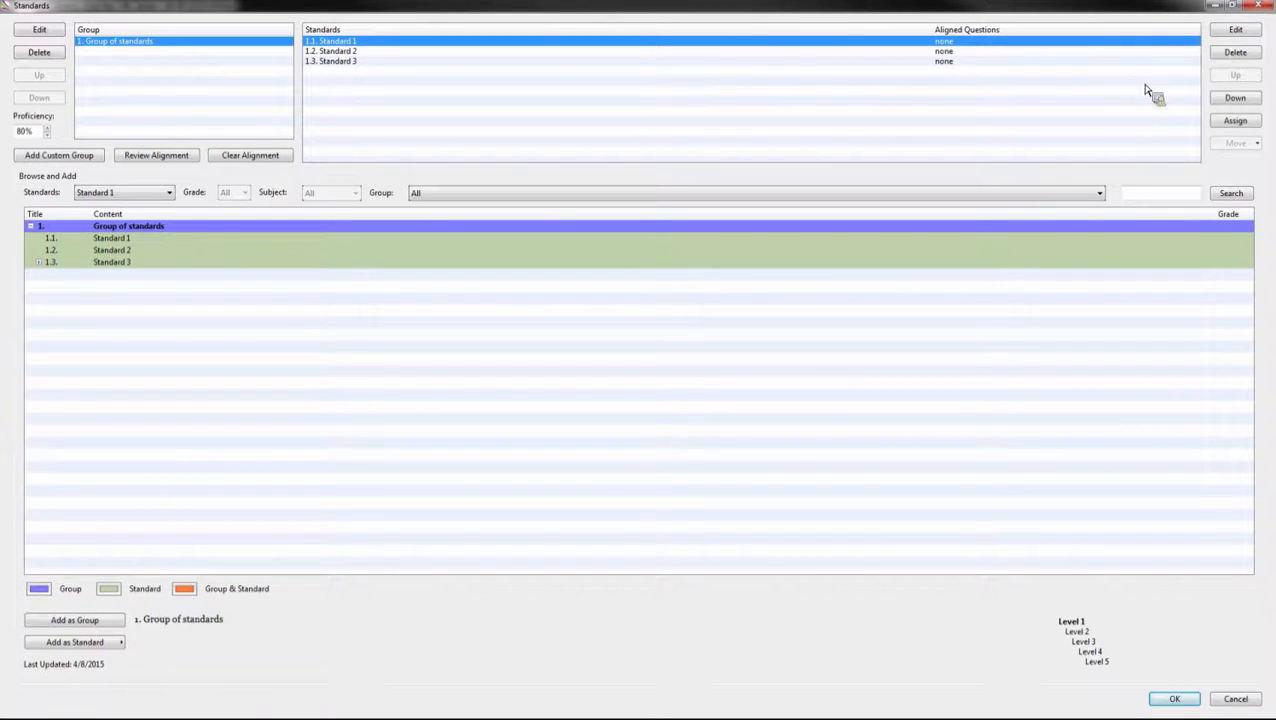
pyautogui.click(1249, 124)
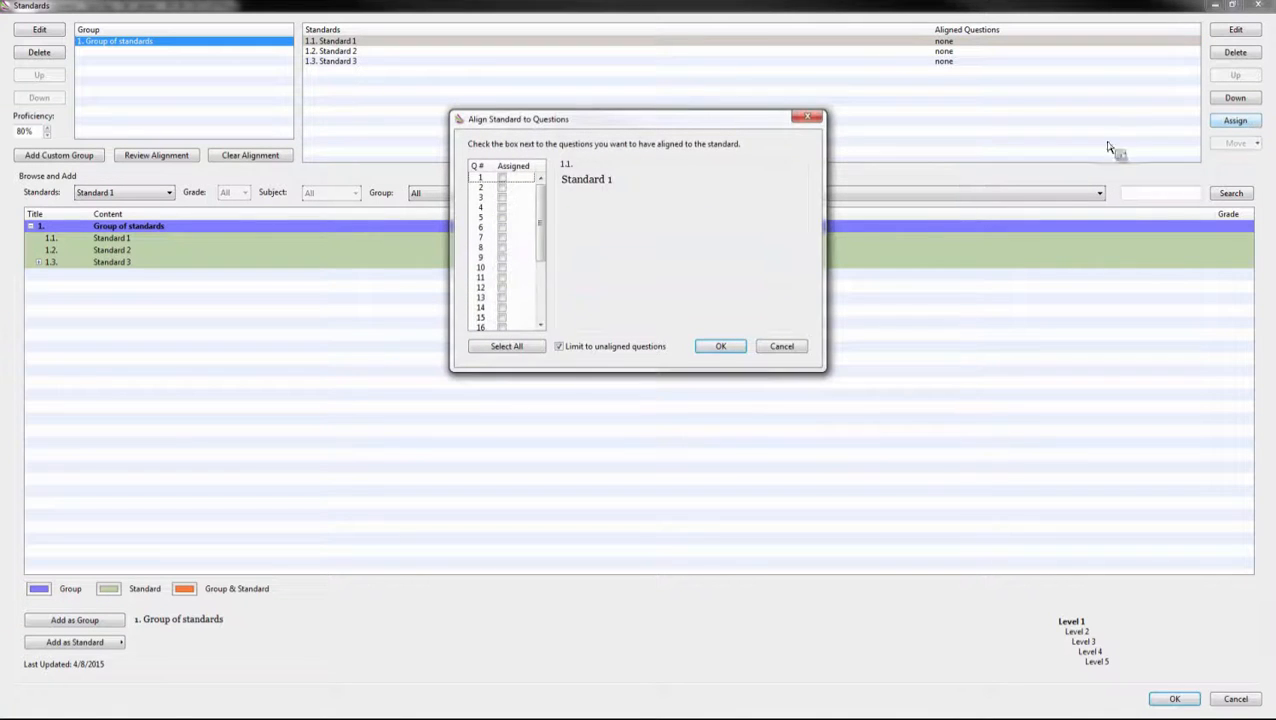
pyautogui.click(502, 237)
pyautogui.click(502, 277)
pyautogui.click(502, 307)
pyautogui.moveTo(541, 237); pyautogui.dragTo(548, 302)
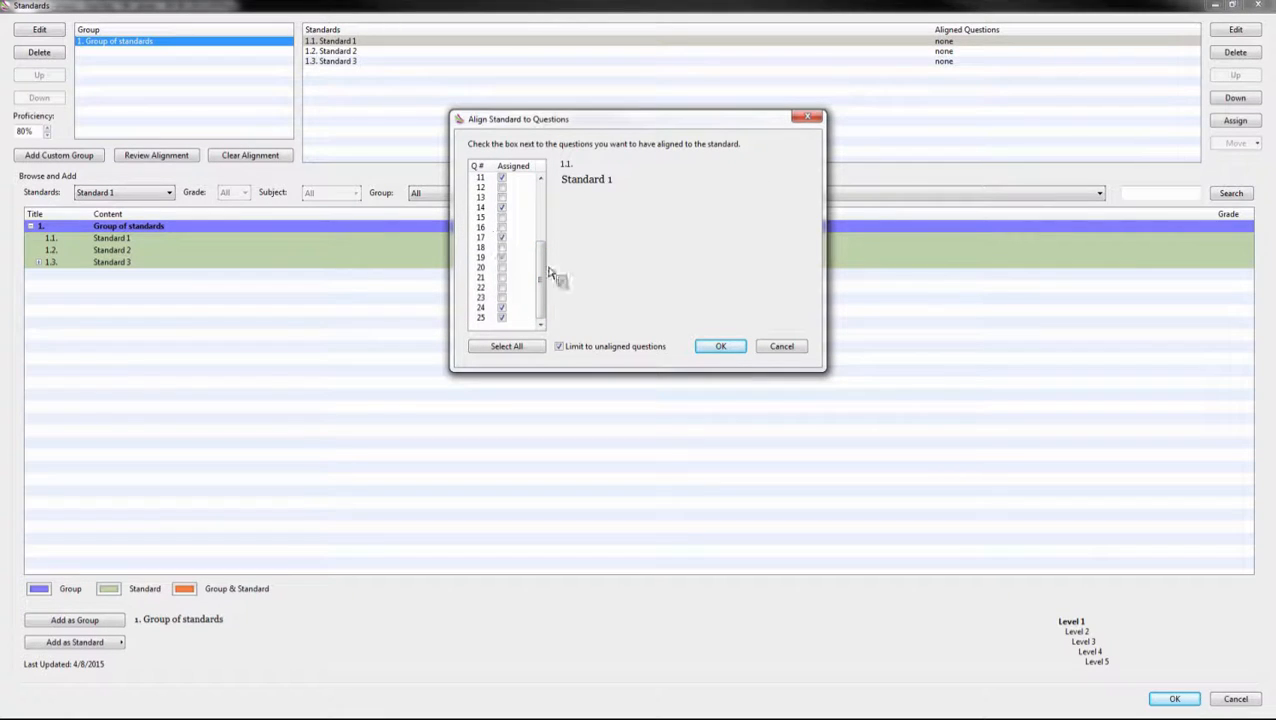
pyautogui.moveTo(543, 250); pyautogui.dragTo(546, 190)
pyautogui.click(721, 346)
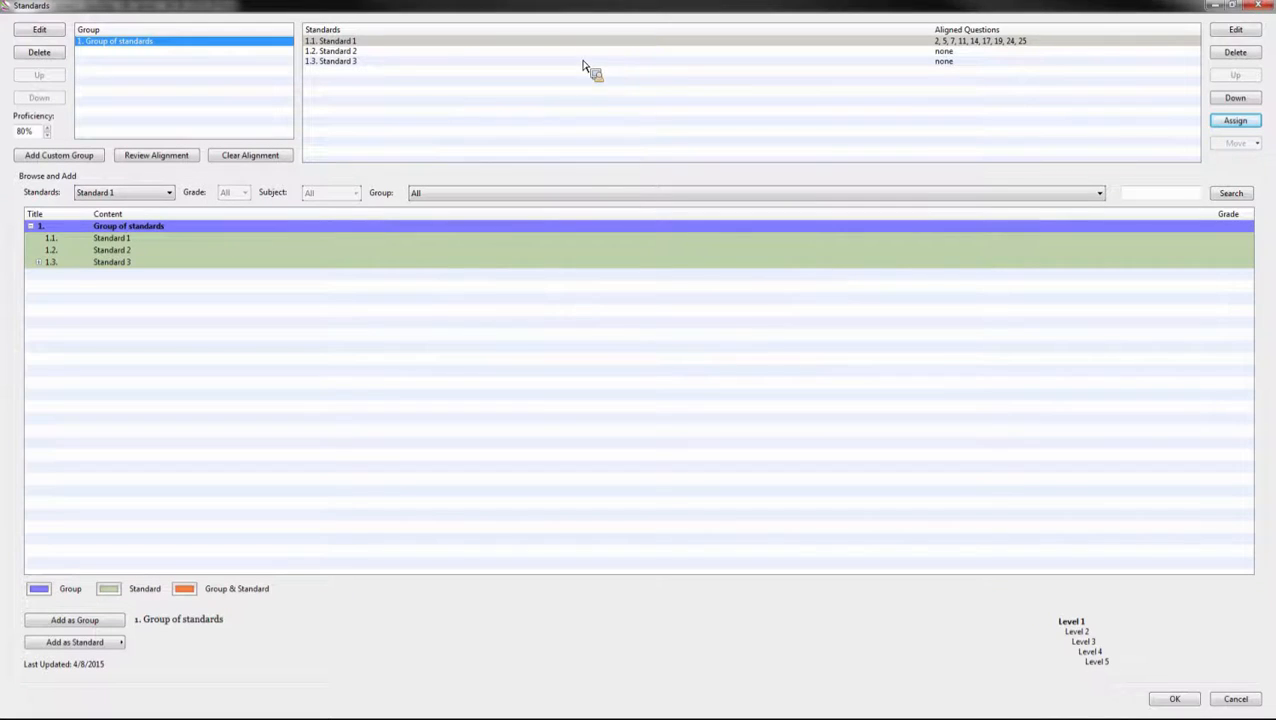
pyautogui.click(401, 53)
# Step: Align Standard 1.2 to questions 6, 9, 12 and 20–23
pyautogui.click(1235, 120)
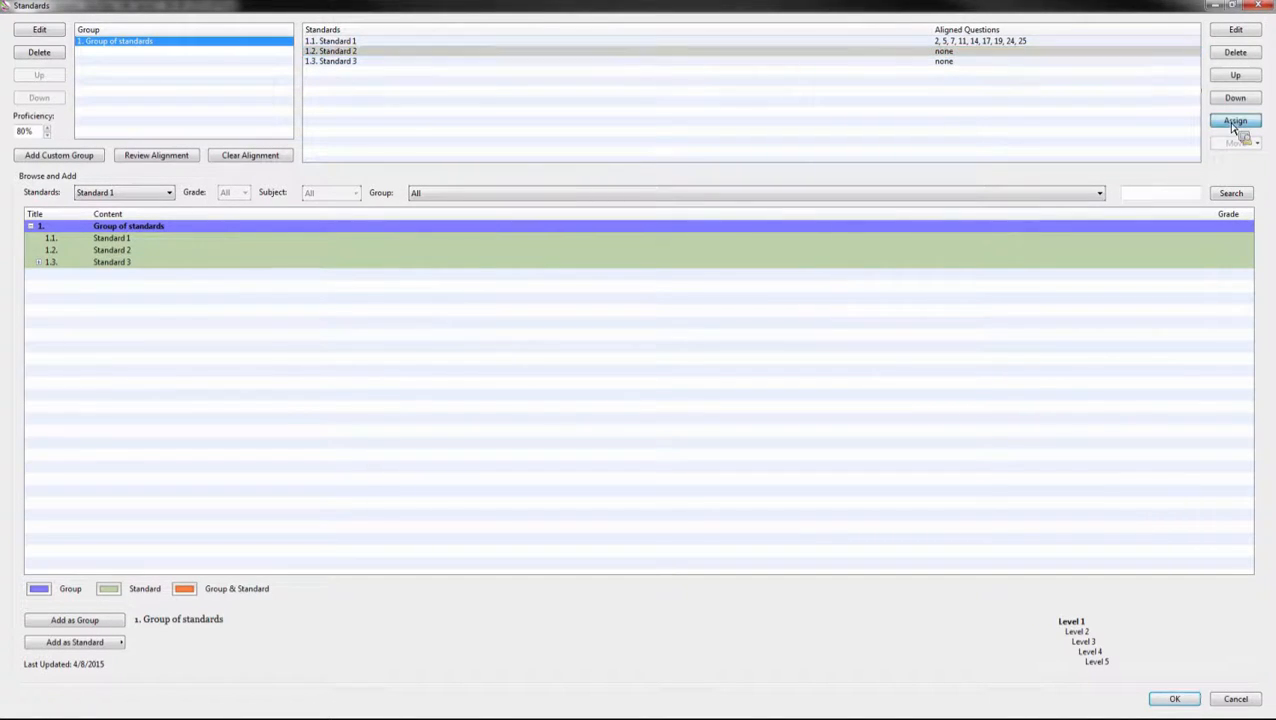
pyautogui.click(501, 217)
pyautogui.click(501, 197)
pyautogui.click(501, 227)
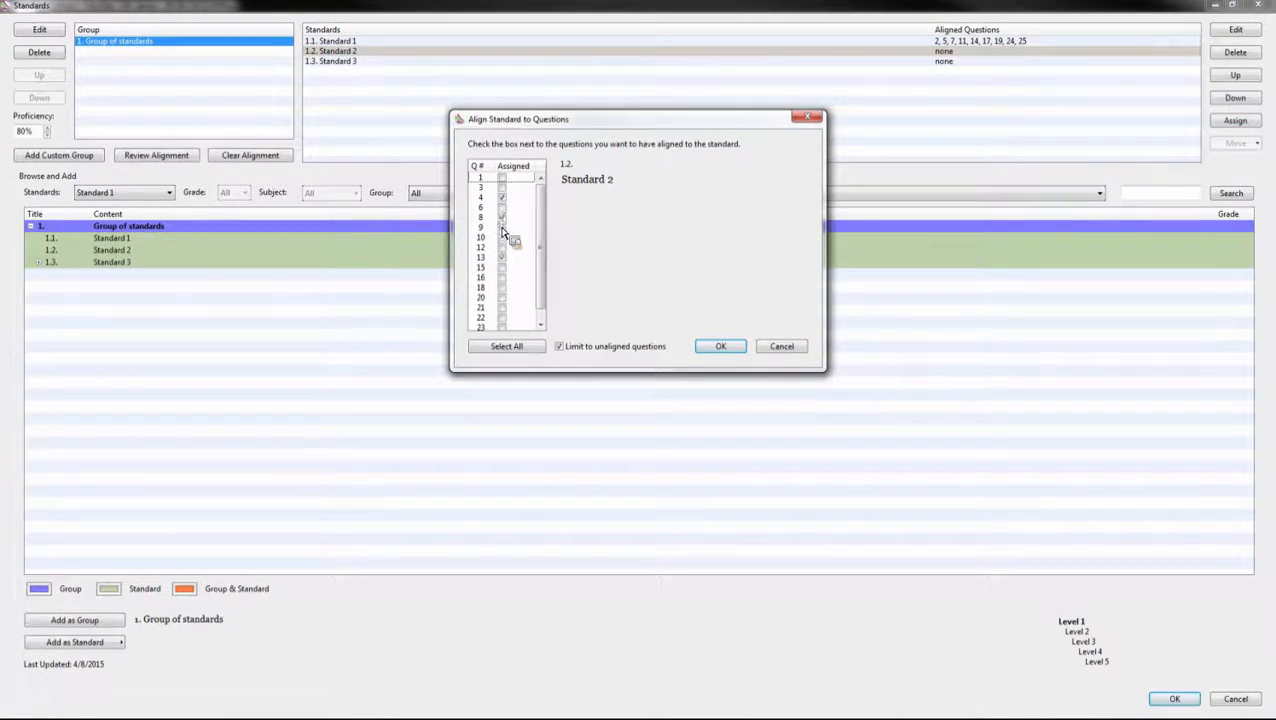
pyautogui.click(501, 257)
pyautogui.click(561, 347)
pyautogui.click(560, 347)
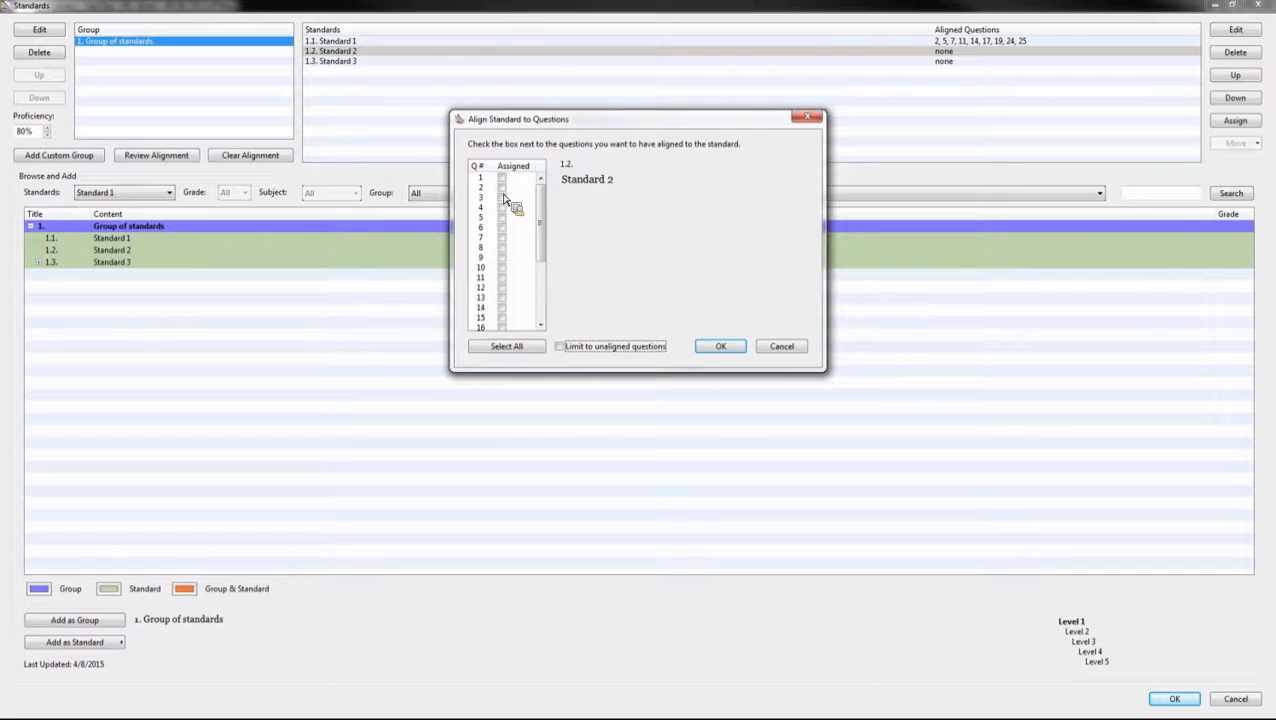
pyautogui.click(560, 347)
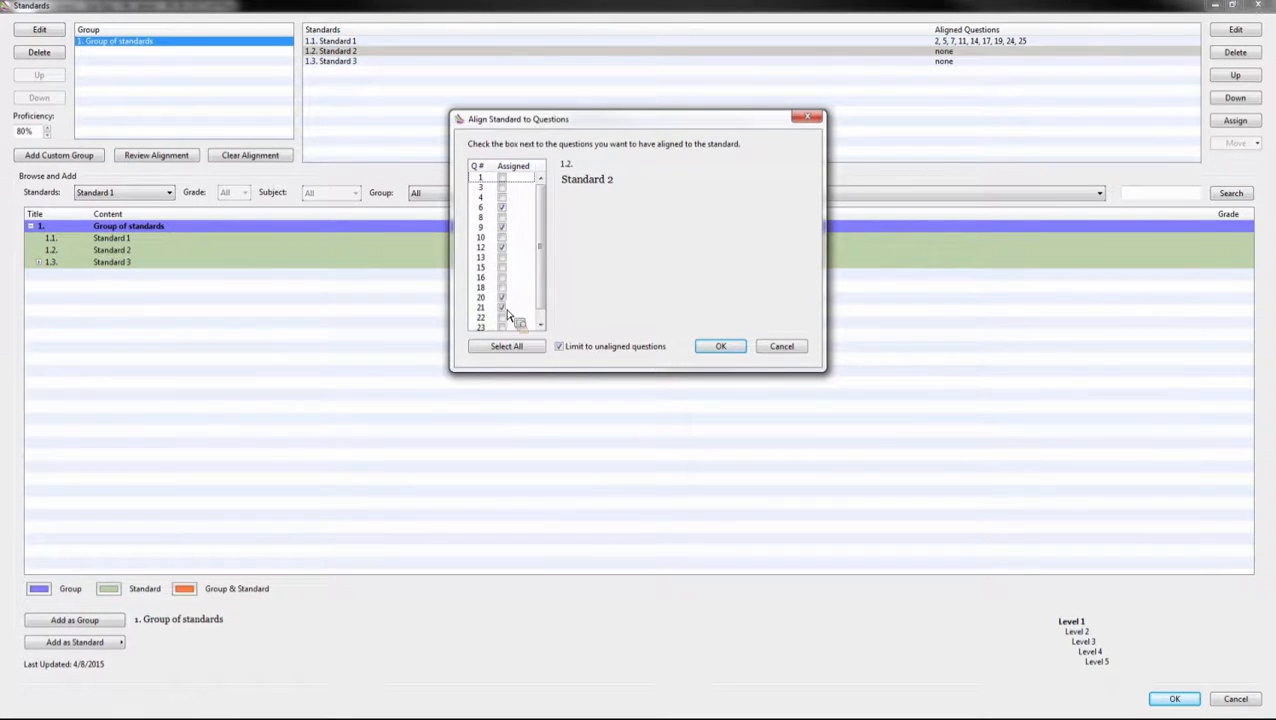
pyautogui.click(727, 348)
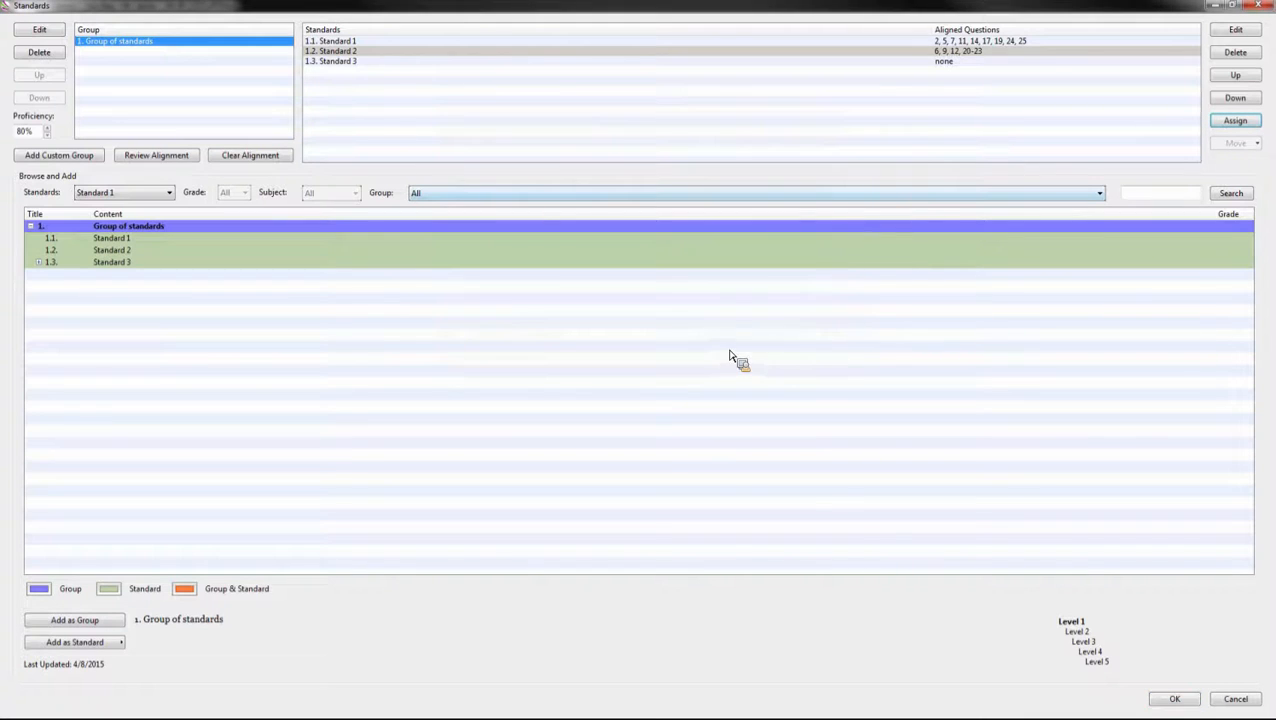
# Step: Align Standard 1.3 to all remaining unaligned questions
pyautogui.moveTo(936, 137); pyautogui.dragTo(958, 72)
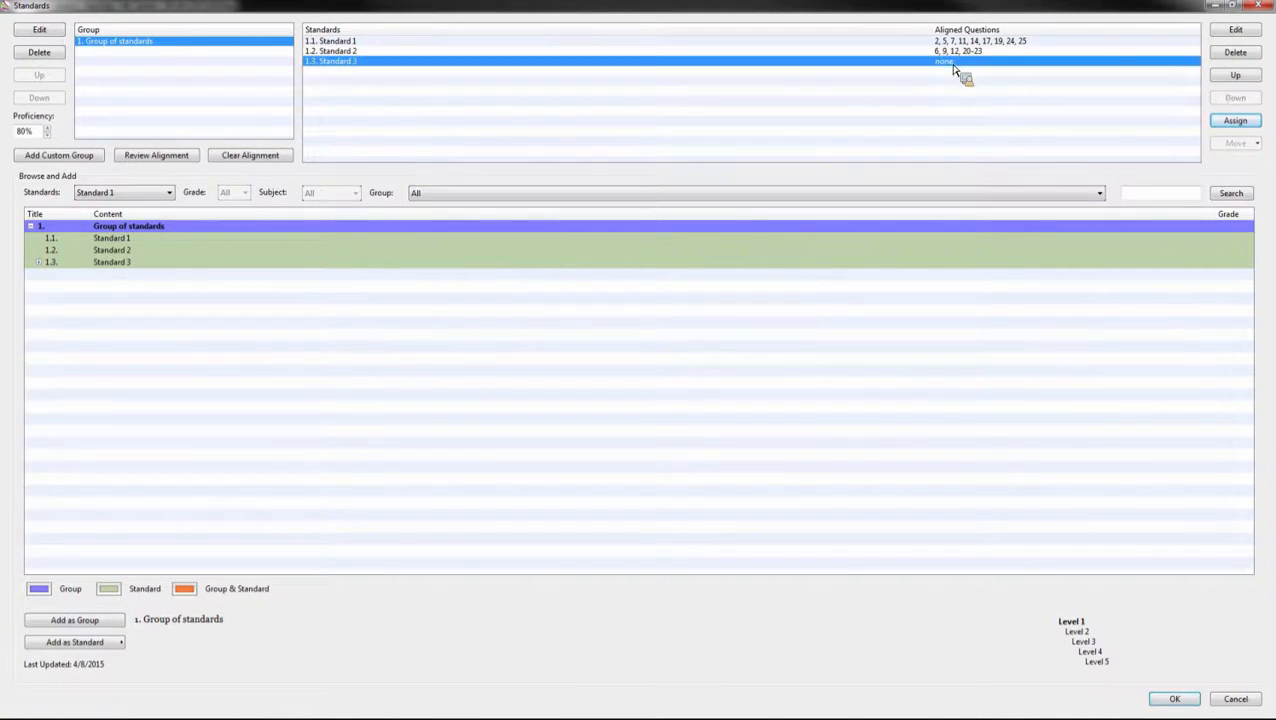
pyautogui.click(1235, 121)
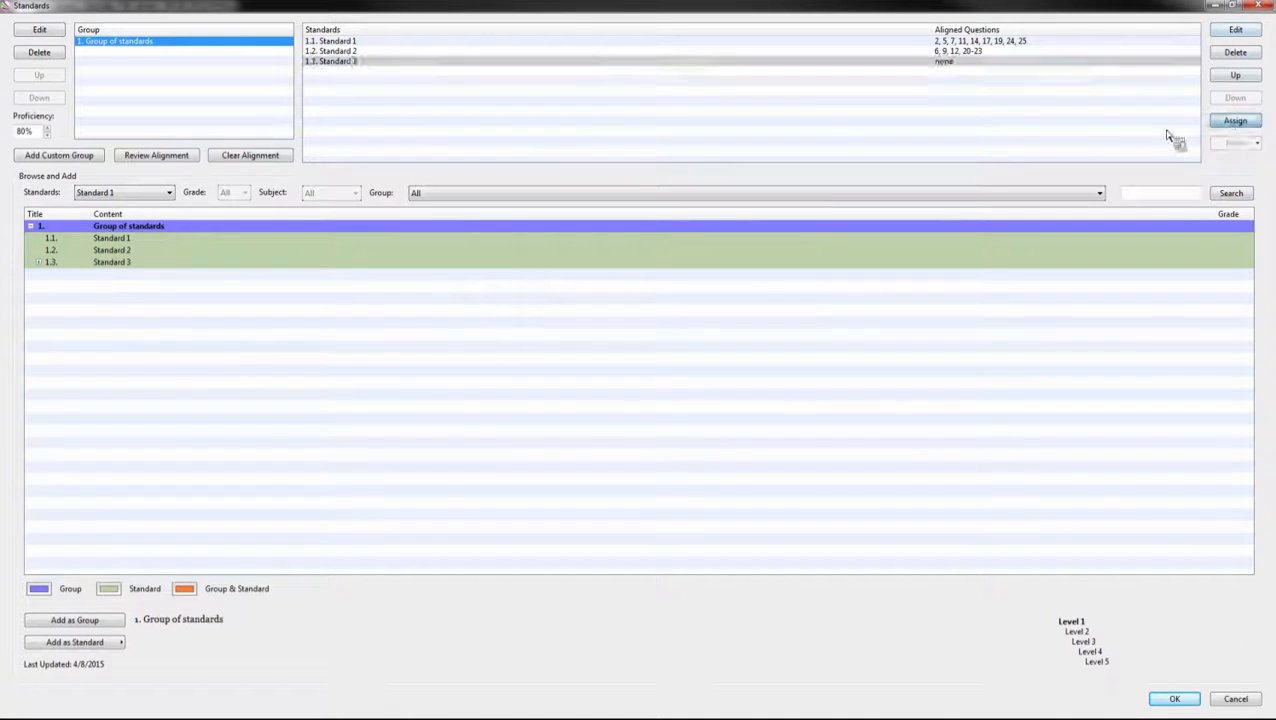
pyautogui.click(519, 350)
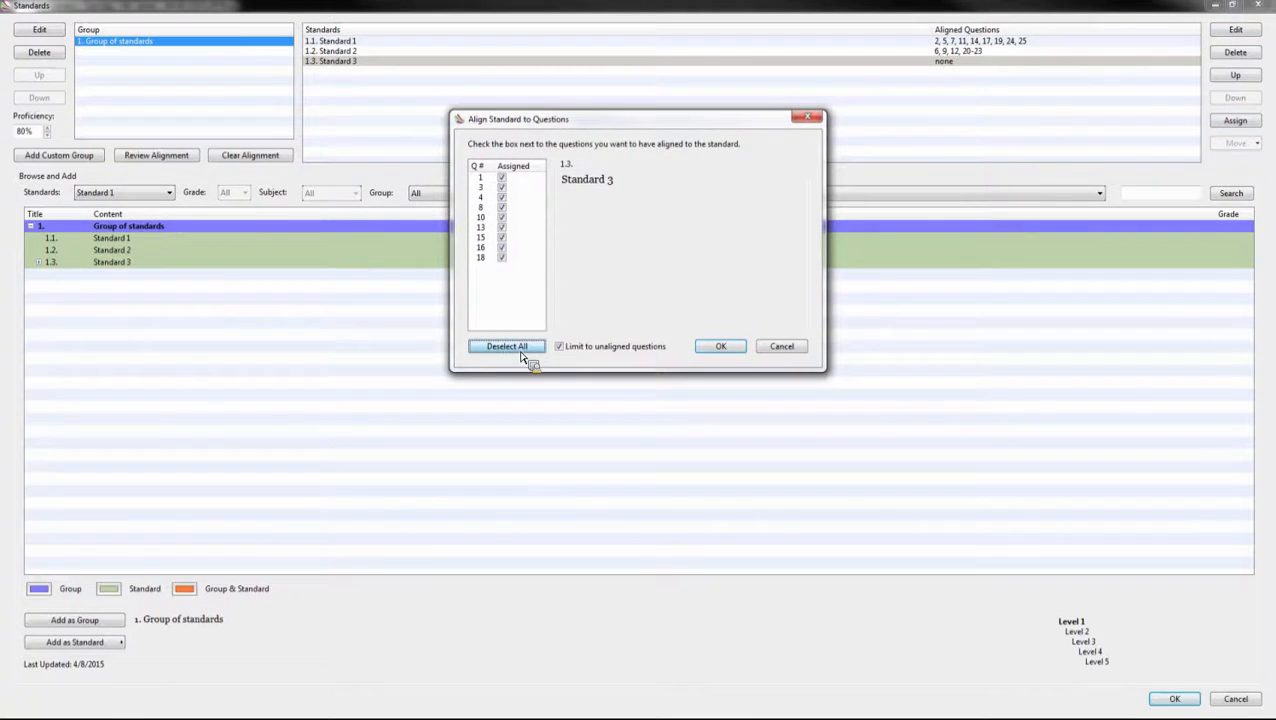
pyautogui.click(722, 348)
pyautogui.click(1007, 44)
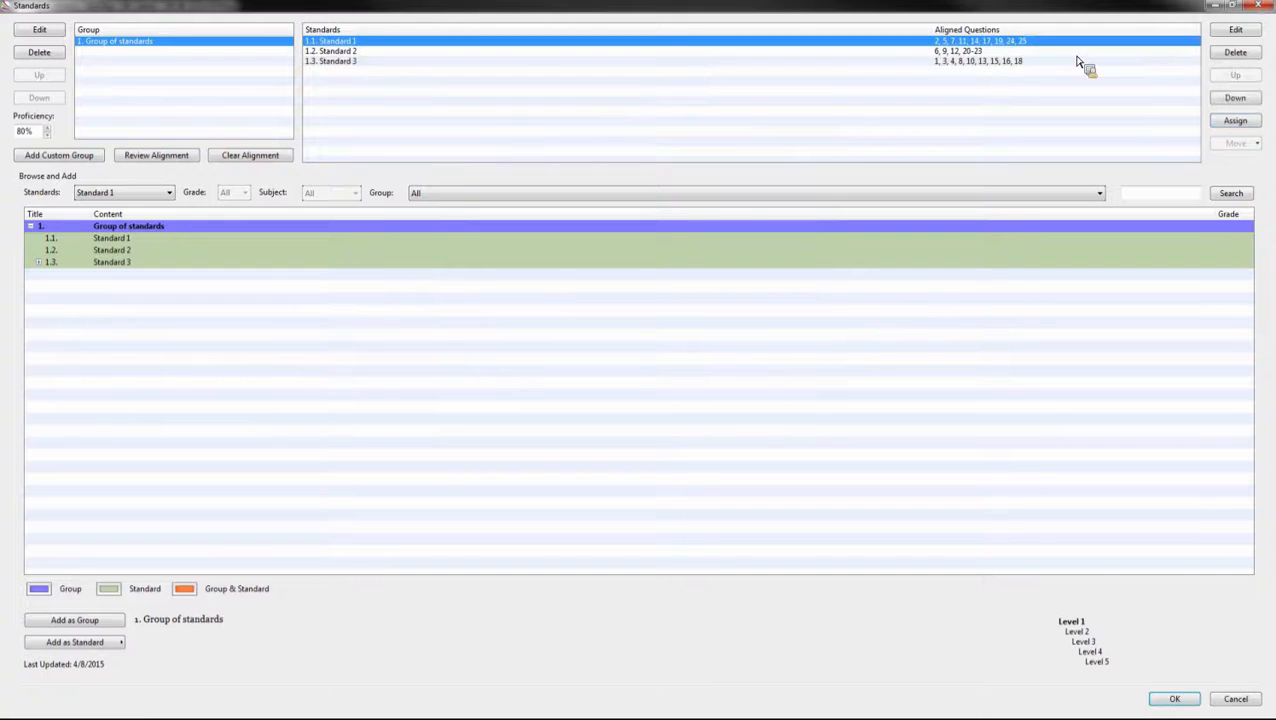
# Step: Add prescriptive notes to Standards 1, 2 and 3: 'ad chaperter', 'Pages 55-68' and 'SEE ME AFTER CLASS'
pyautogui.click(1236, 31)
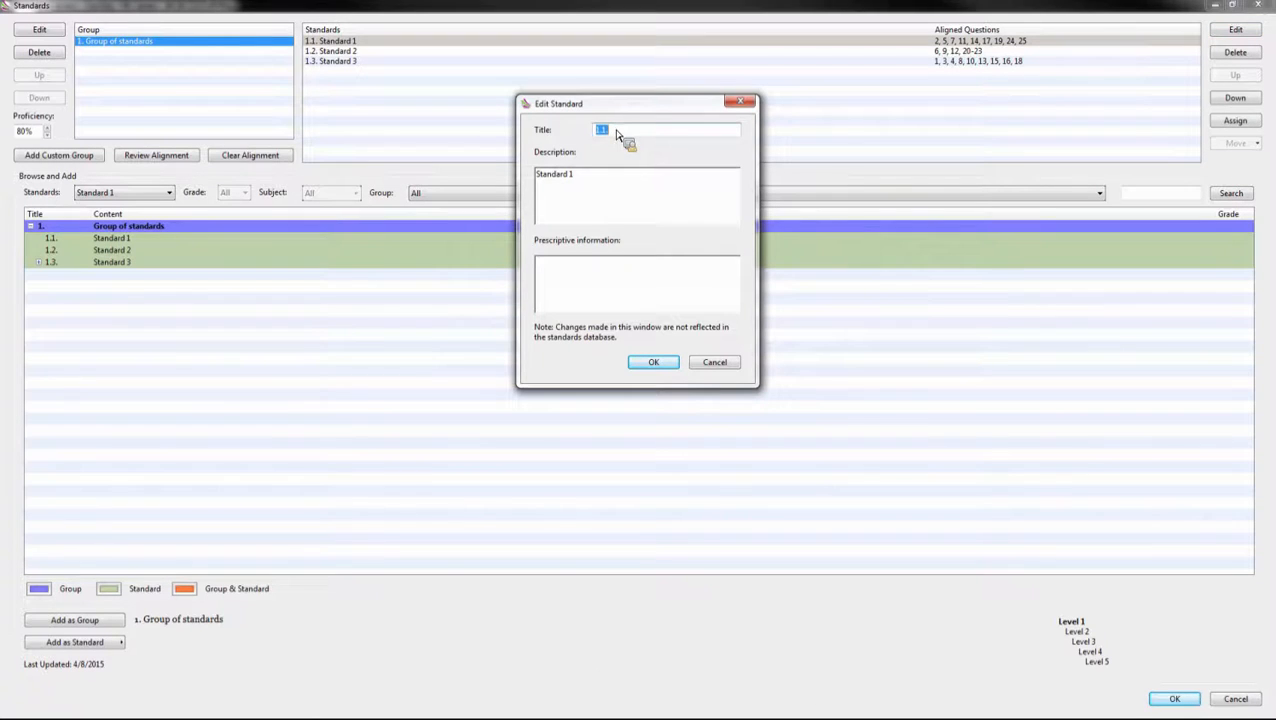
pyautogui.click(575, 289)
pyautogui.write('ad chaper')
pyautogui.write('ter')
pyautogui.click(653, 362)
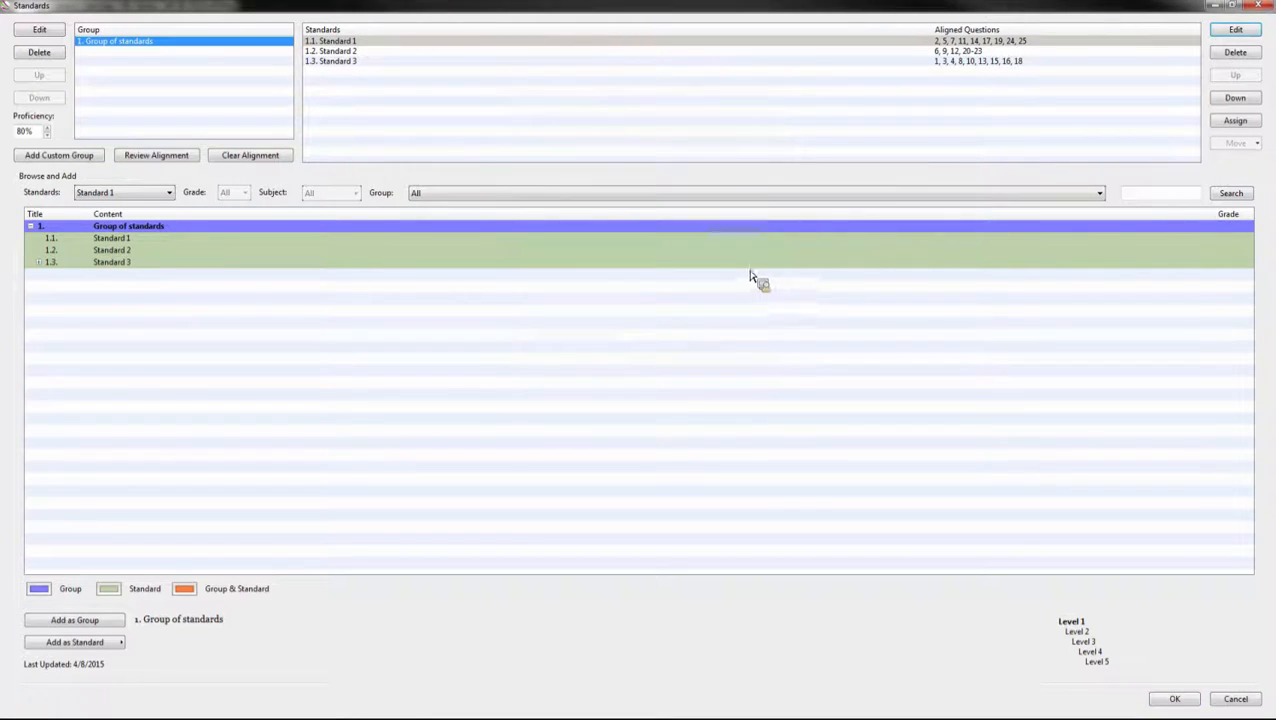
pyautogui.click(1040, 52)
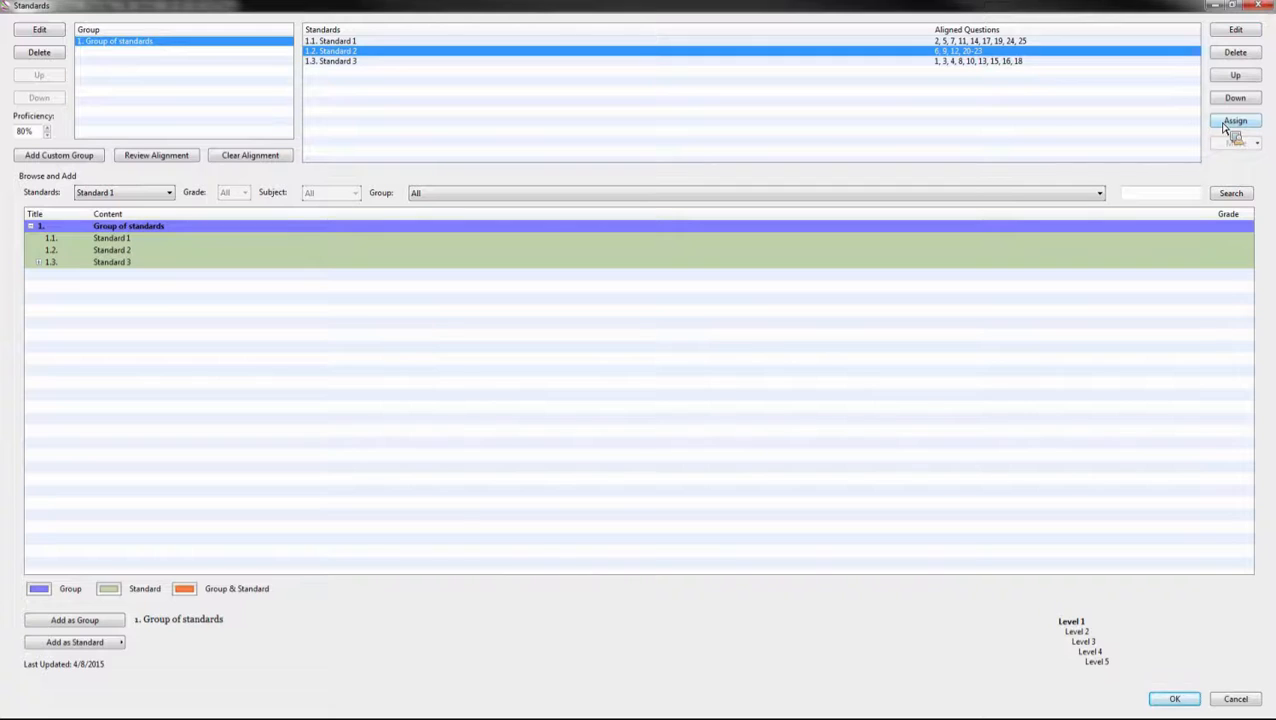
pyautogui.click(1234, 32)
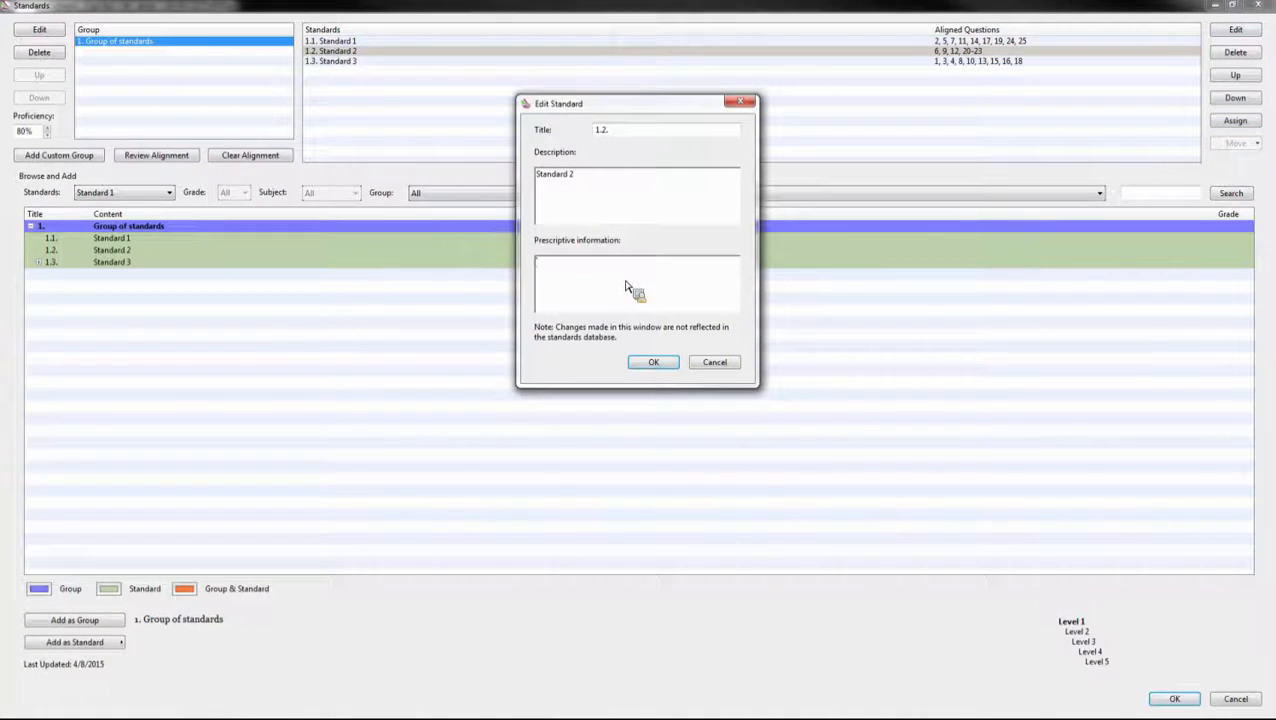
pyautogui.write('Pages 55-68')
pyautogui.click(658, 363)
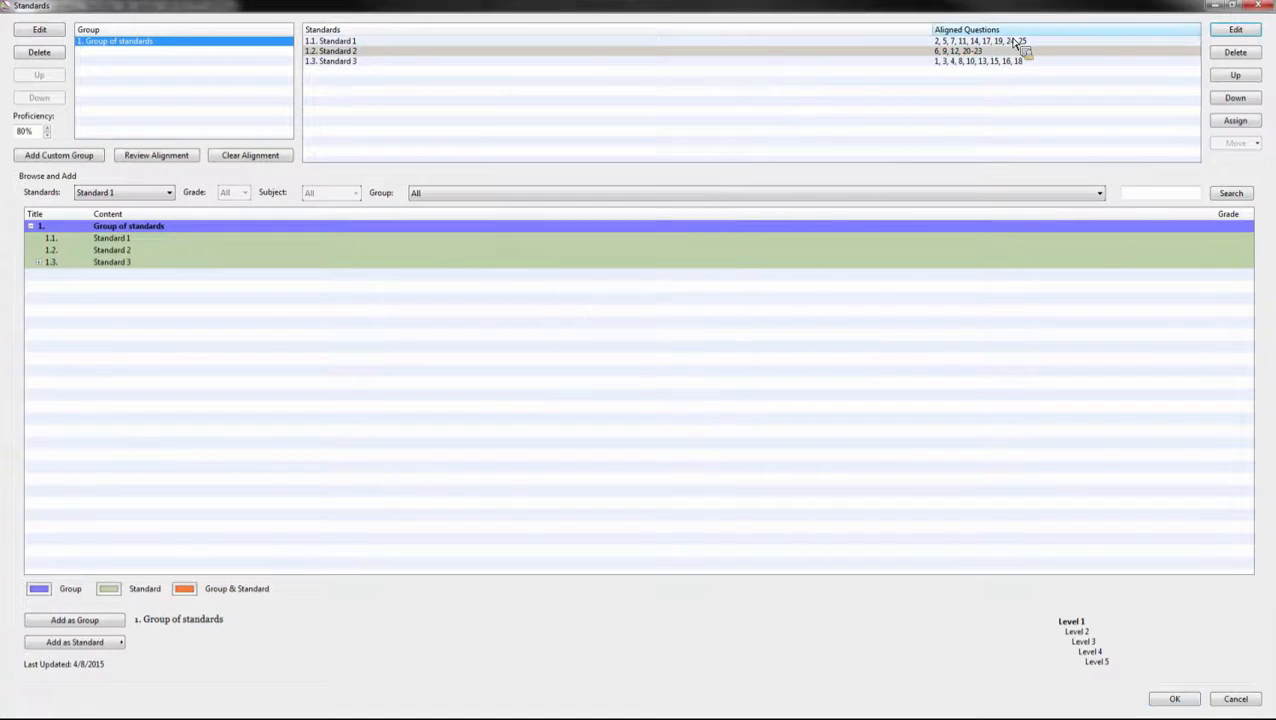
pyautogui.doubleClick(1003, 62)
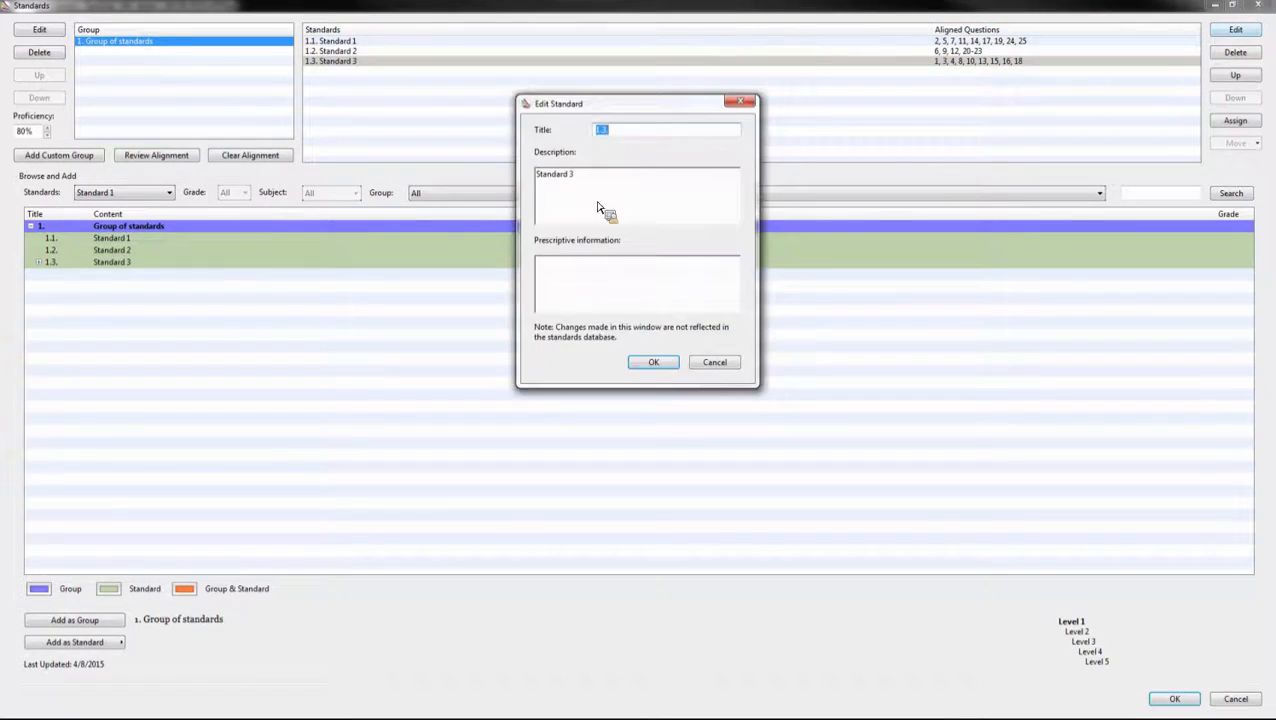
pyautogui.write('SEE ME ')
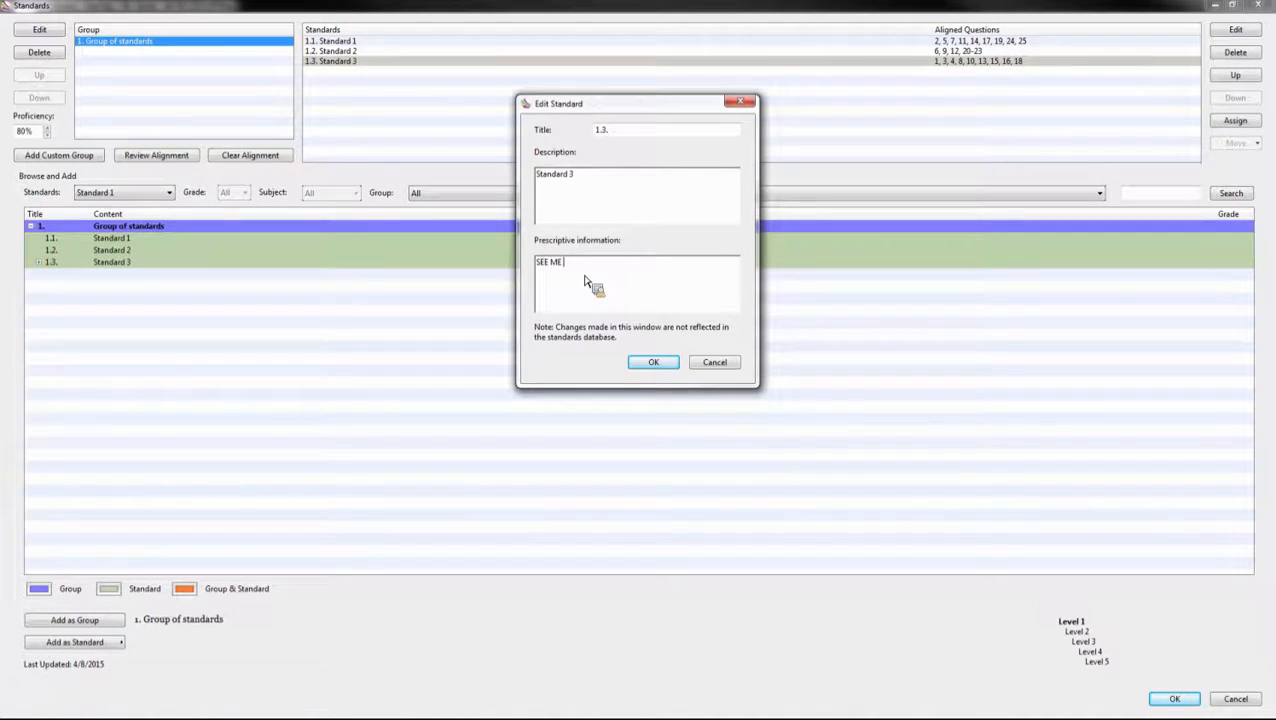
pyautogui.write('AFTER CLASS')
pyautogui.click(660, 363)
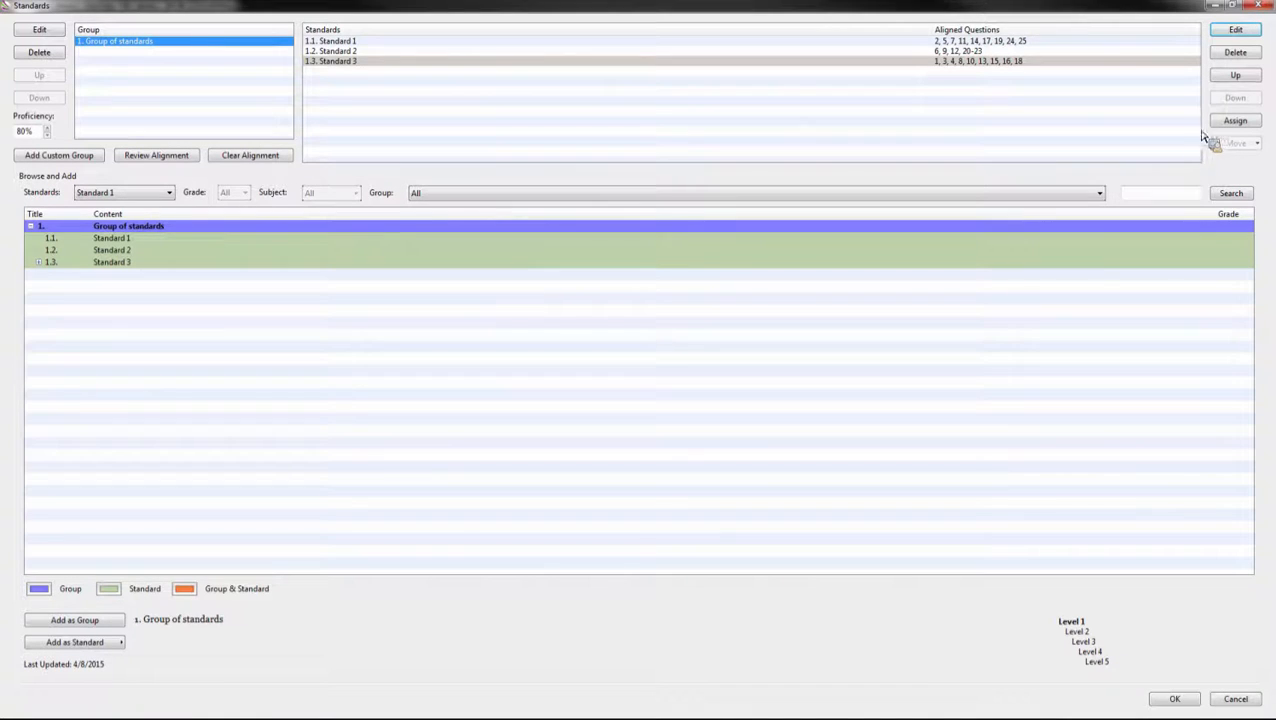
# Step: Set the proficiency threshold to 75% and apply the standards setup
pyautogui.click(46, 136)
pyautogui.click(47, 128)
pyautogui.click(47, 128)
pyautogui.click(48, 129)
pyautogui.click(48, 136)
pyautogui.click(47, 135)
pyautogui.click(1192, 703)
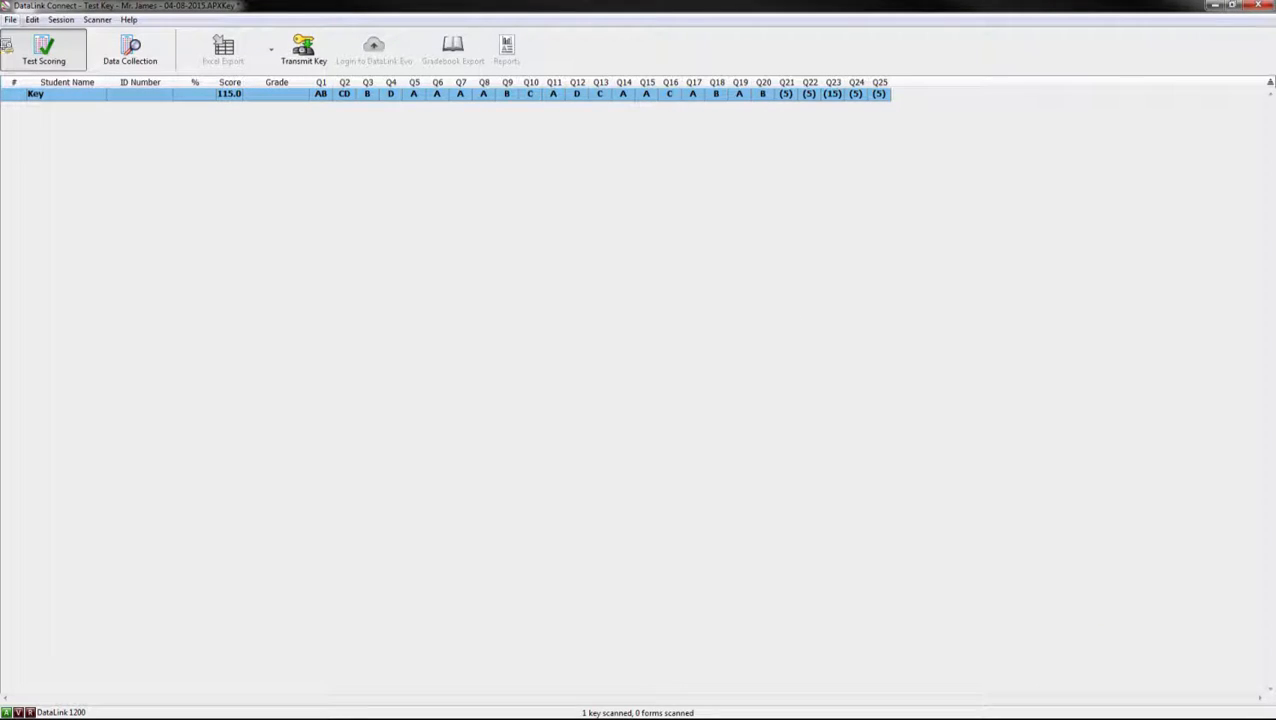
# Step: Save the test key under its default name, replacing the existing key file
pyautogui.click(10, 20)
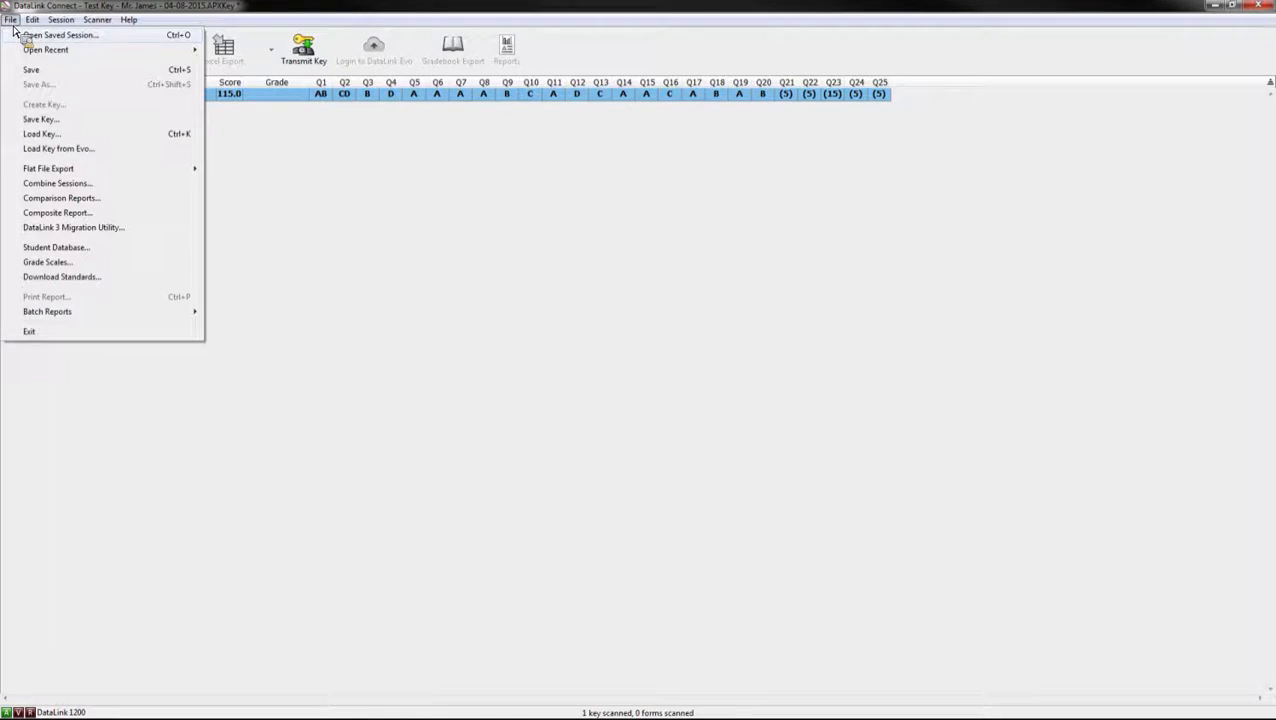
pyautogui.click(35, 121)
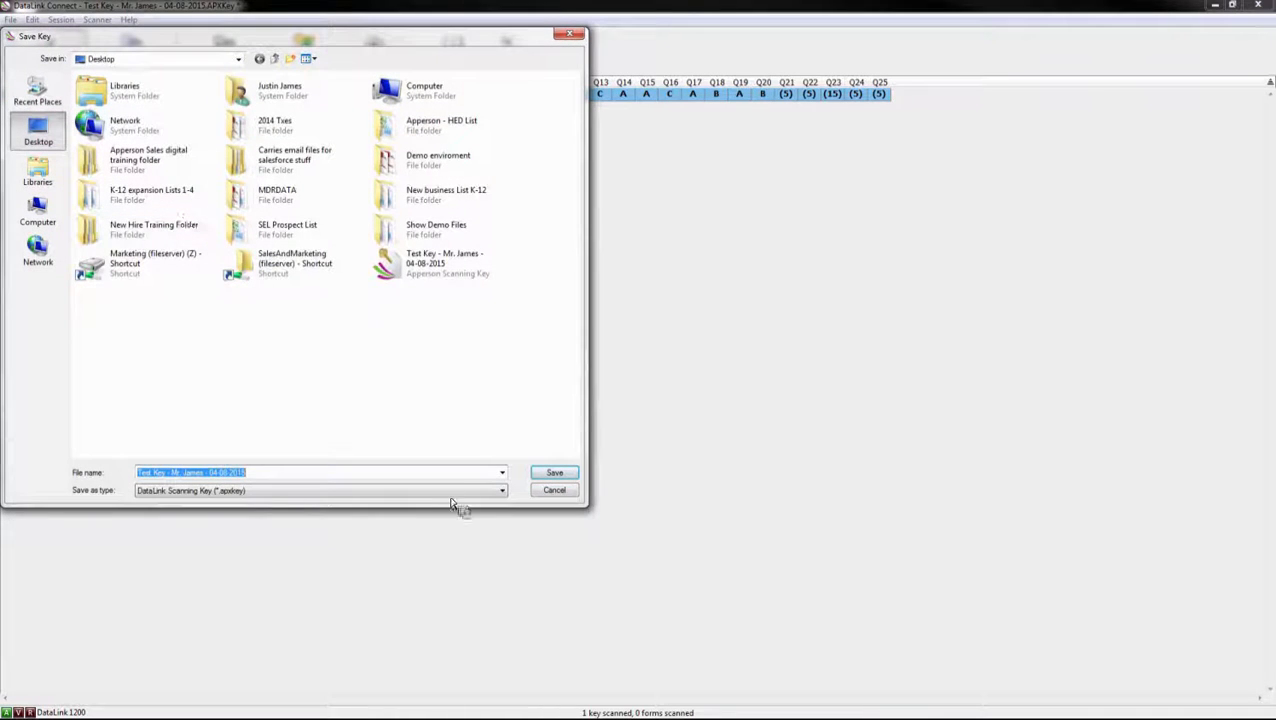
pyautogui.click(554, 473)
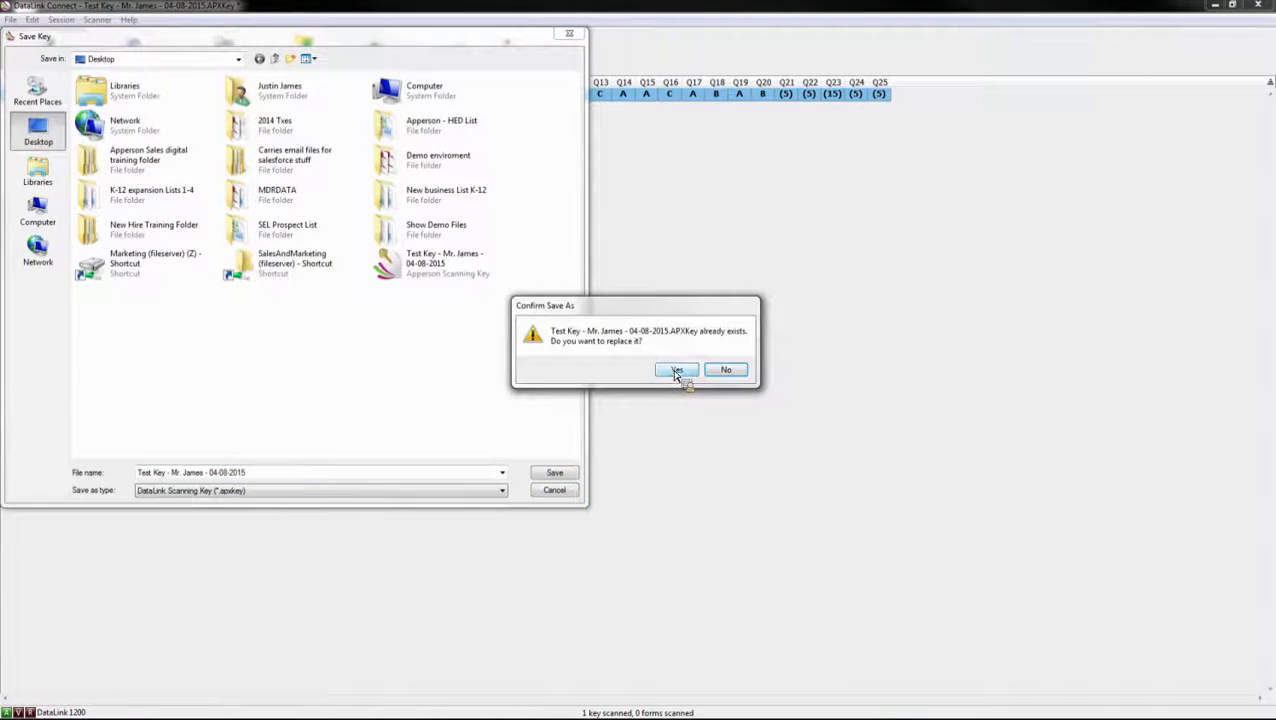
pyautogui.click(676, 371)
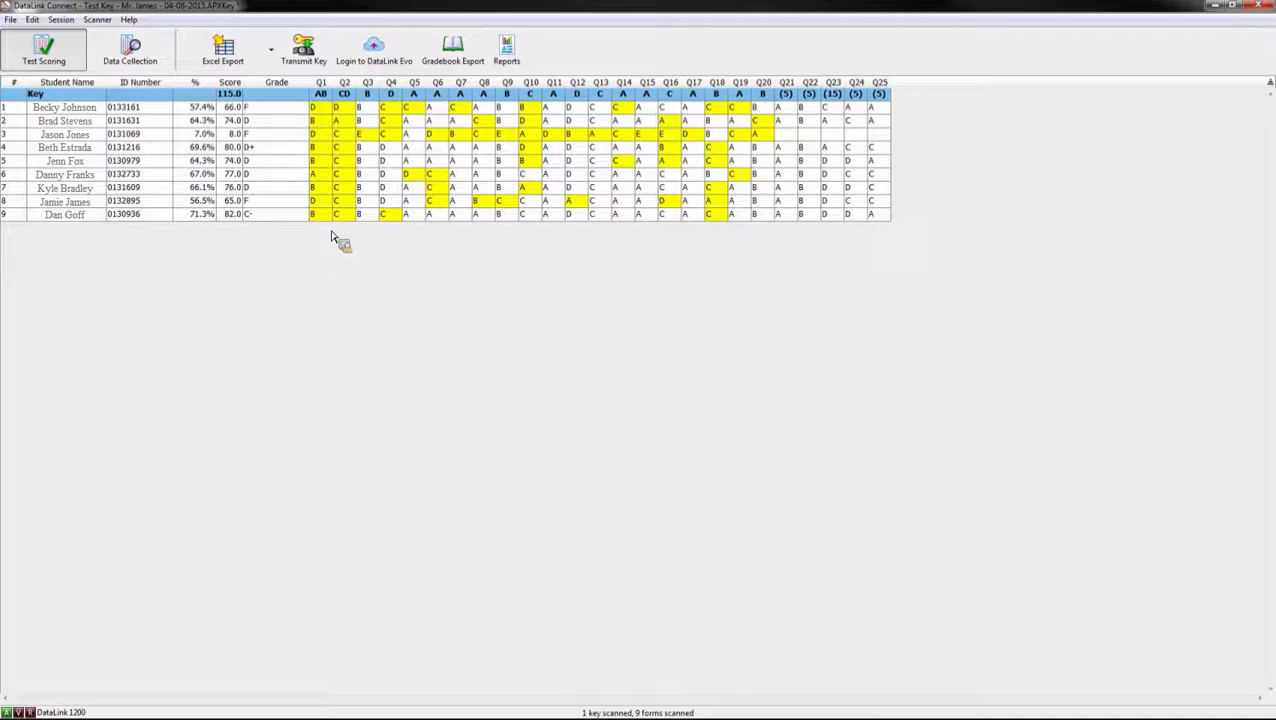
# Step: Change the Q1 key answer from AB to B
pyautogui.click(132, 108)
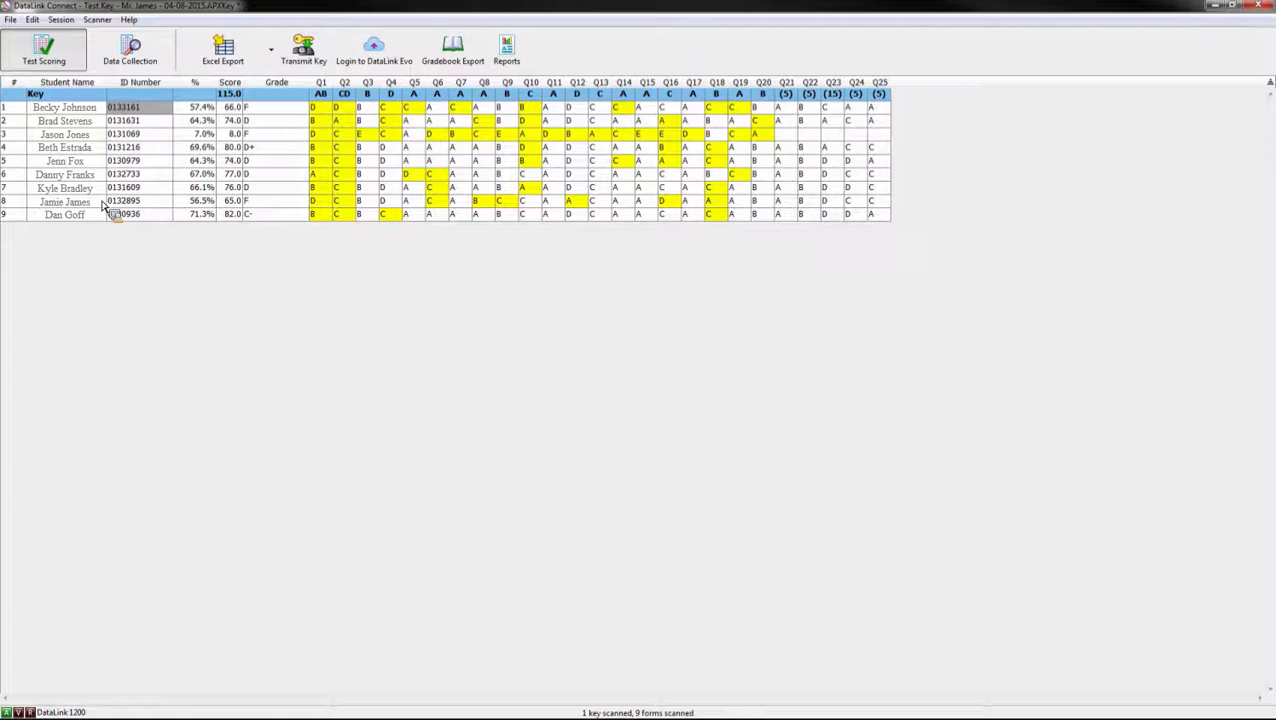
pyautogui.moveTo(103, 205); pyautogui.dragTo(334, 101)
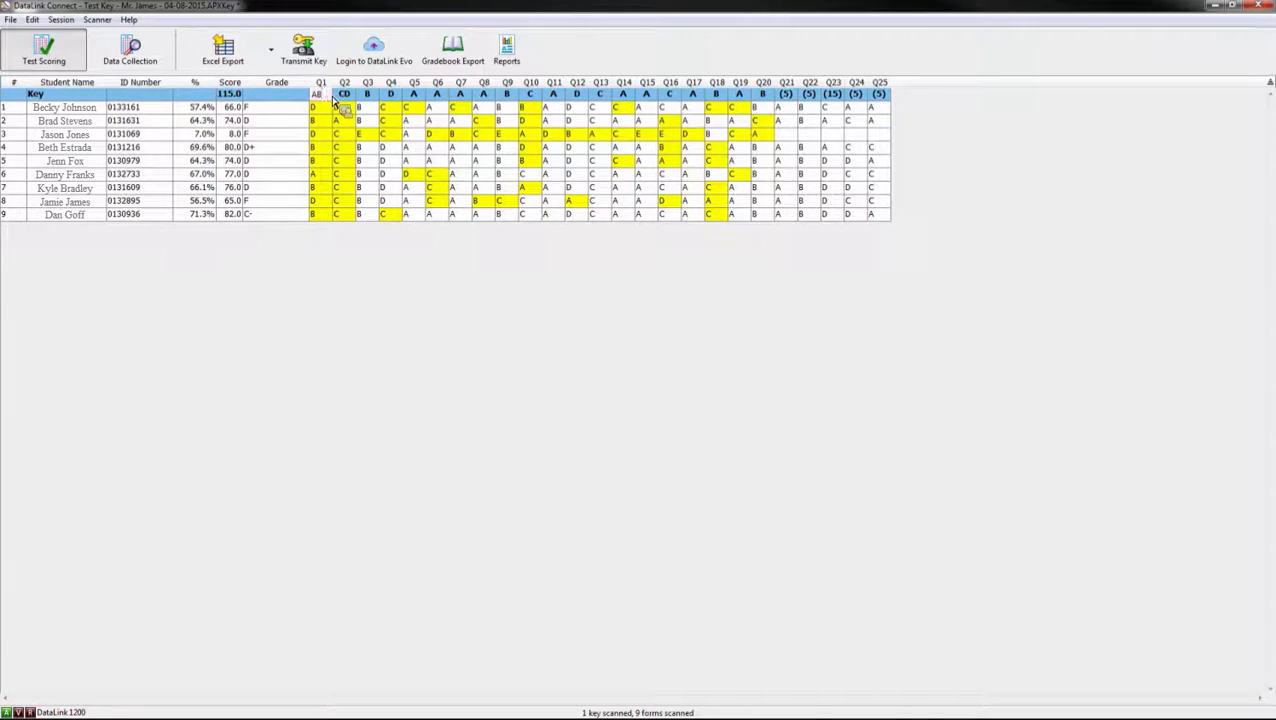
pyautogui.press('BackSpace')
pyautogui.press('BackSpace')
pyautogui.write('B')
pyautogui.click(337, 280)
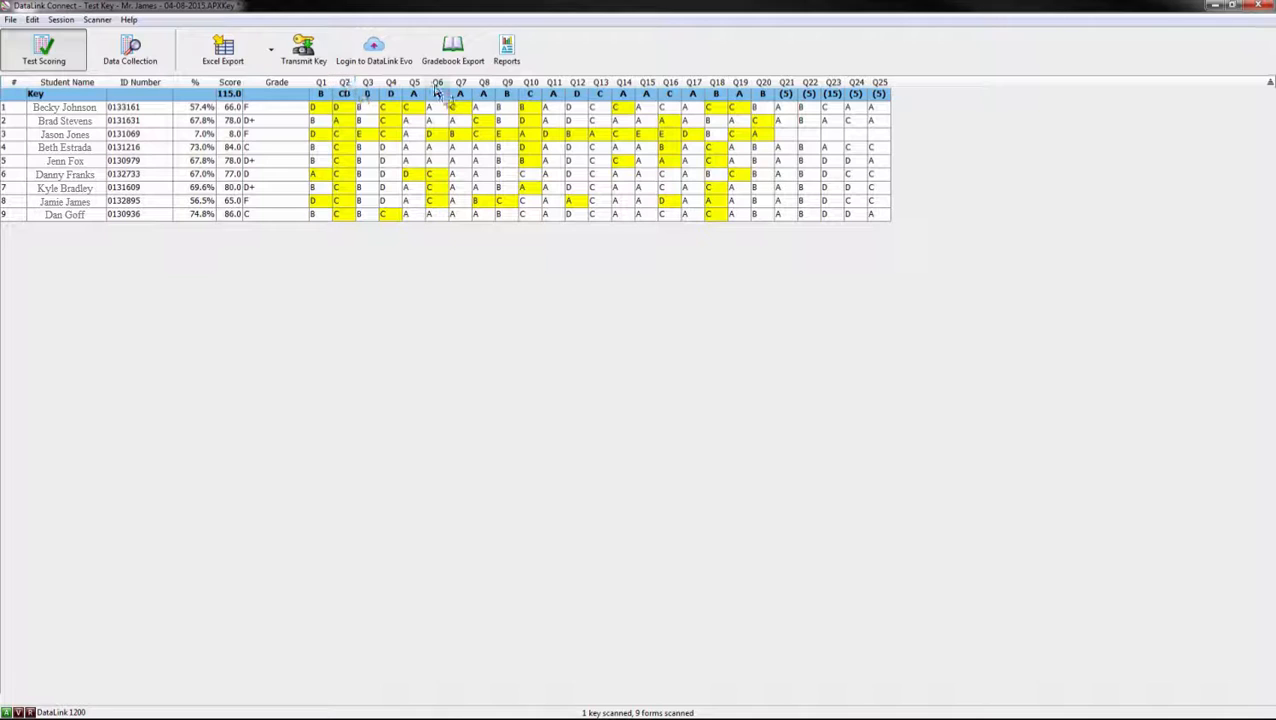
# Step: Change the Q2 key answer from CD to C
pyautogui.doubleClick(346, 97)
pyautogui.press('BackSpace')
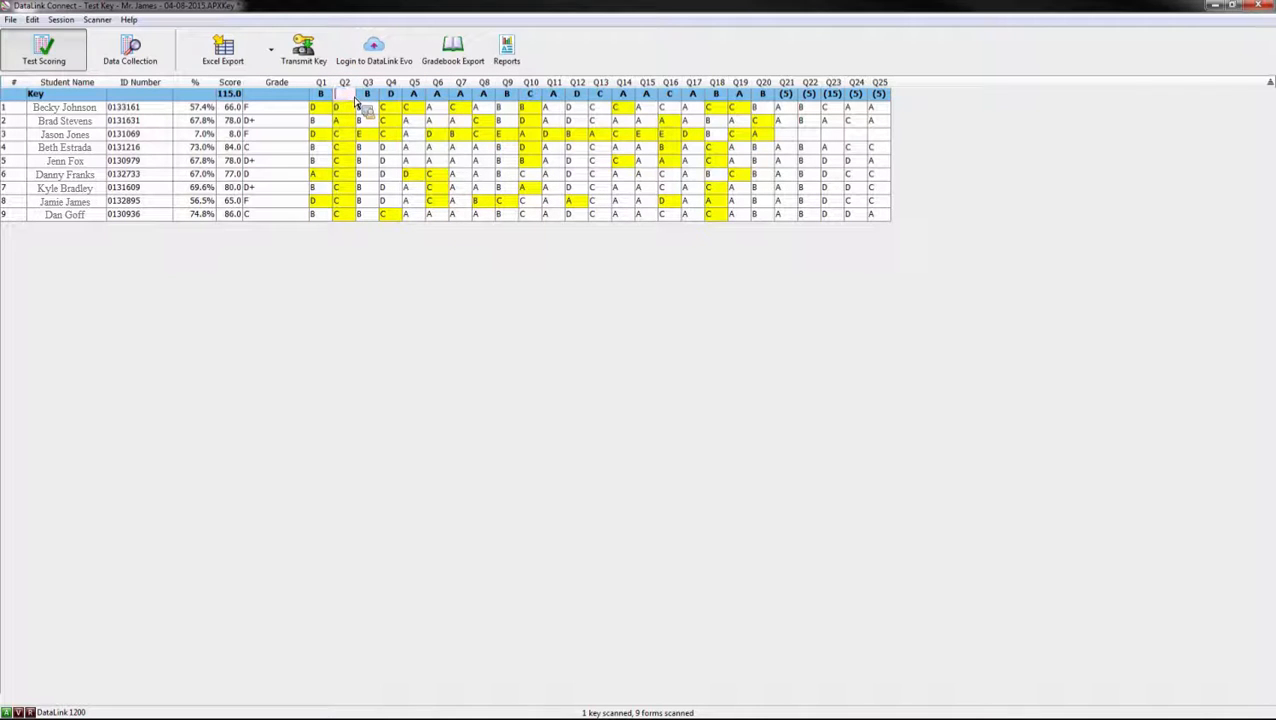
pyautogui.write('C')
pyautogui.click(391, 304)
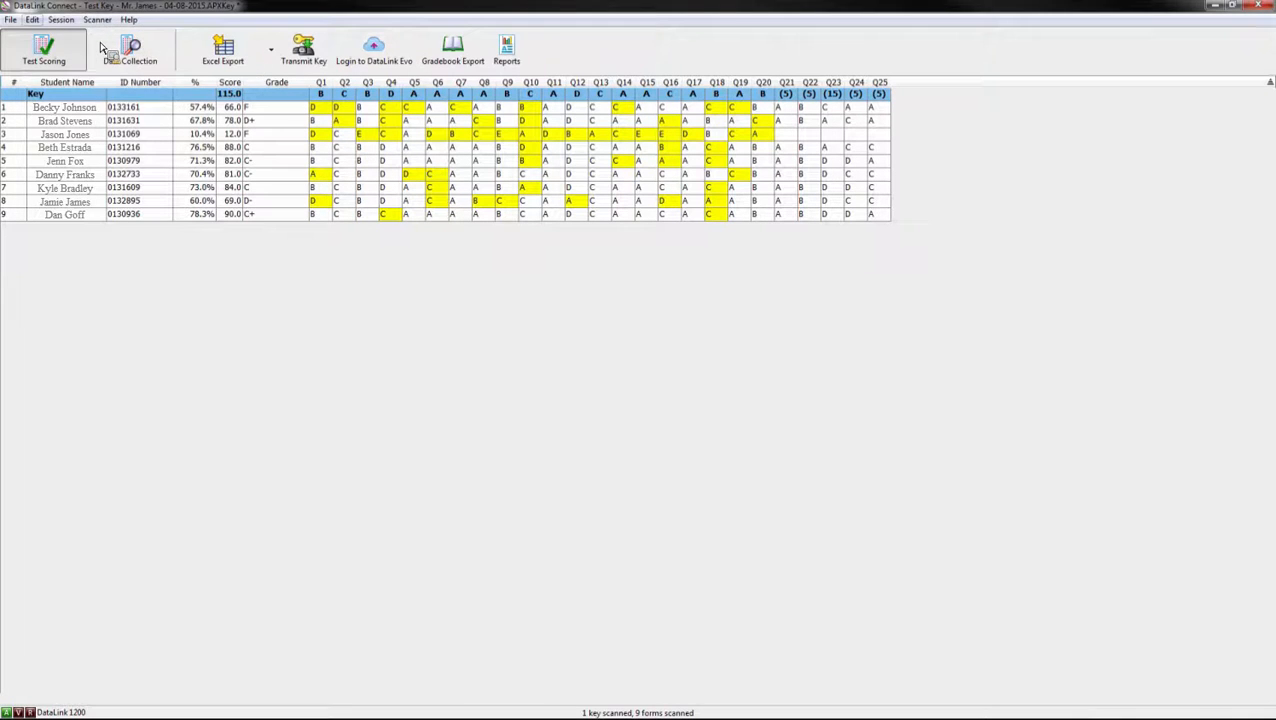
pyautogui.click(34, 20)
pyautogui.moveTo(57, 22)
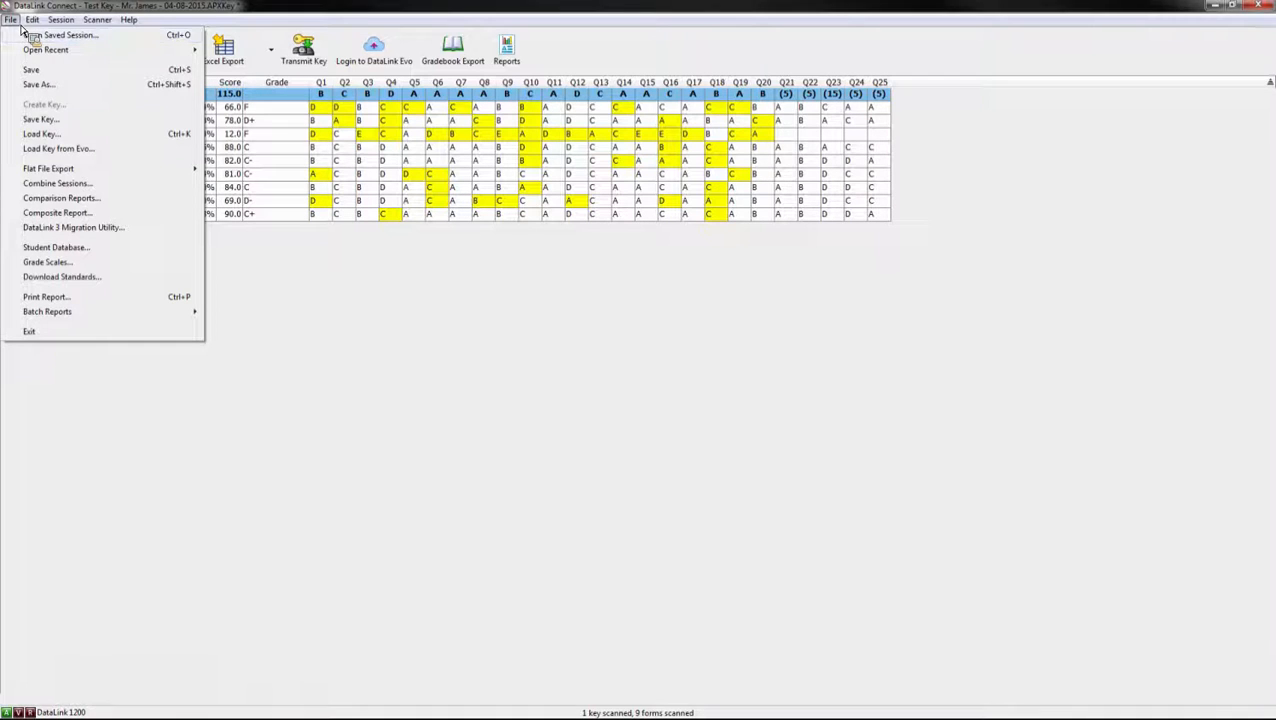
pyautogui.click(70, 264)
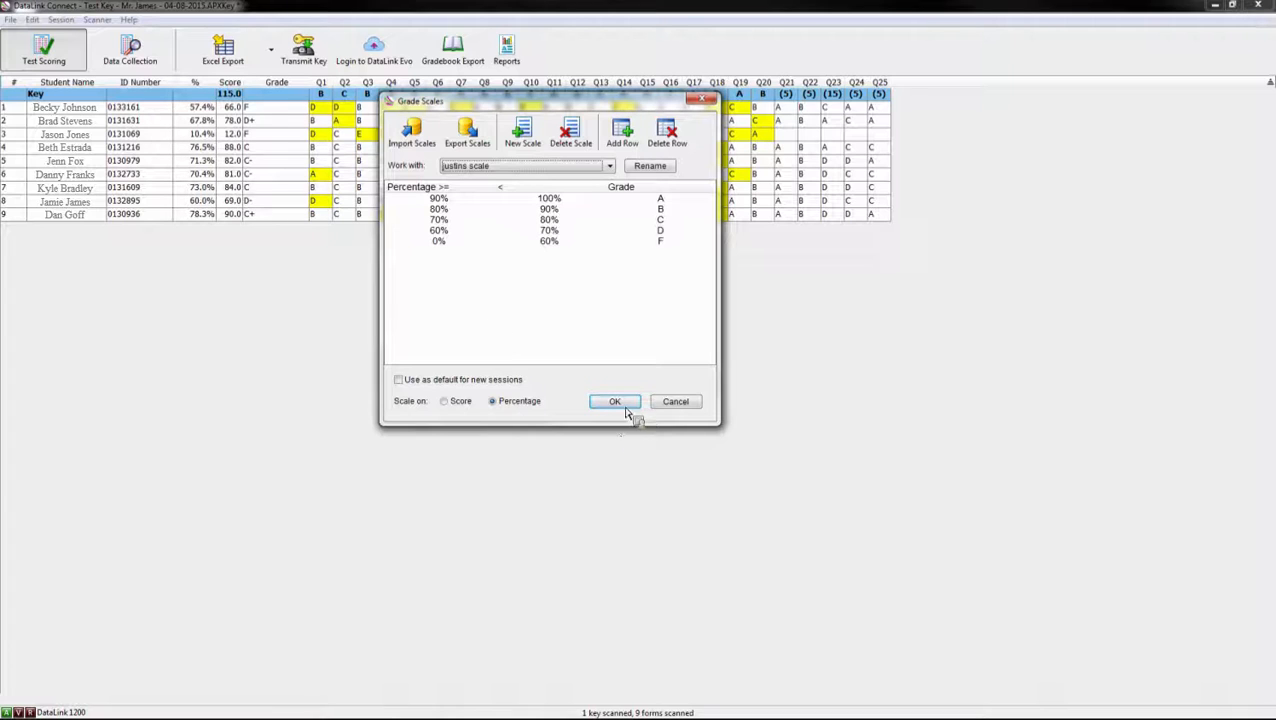
pyautogui.click(610, 166)
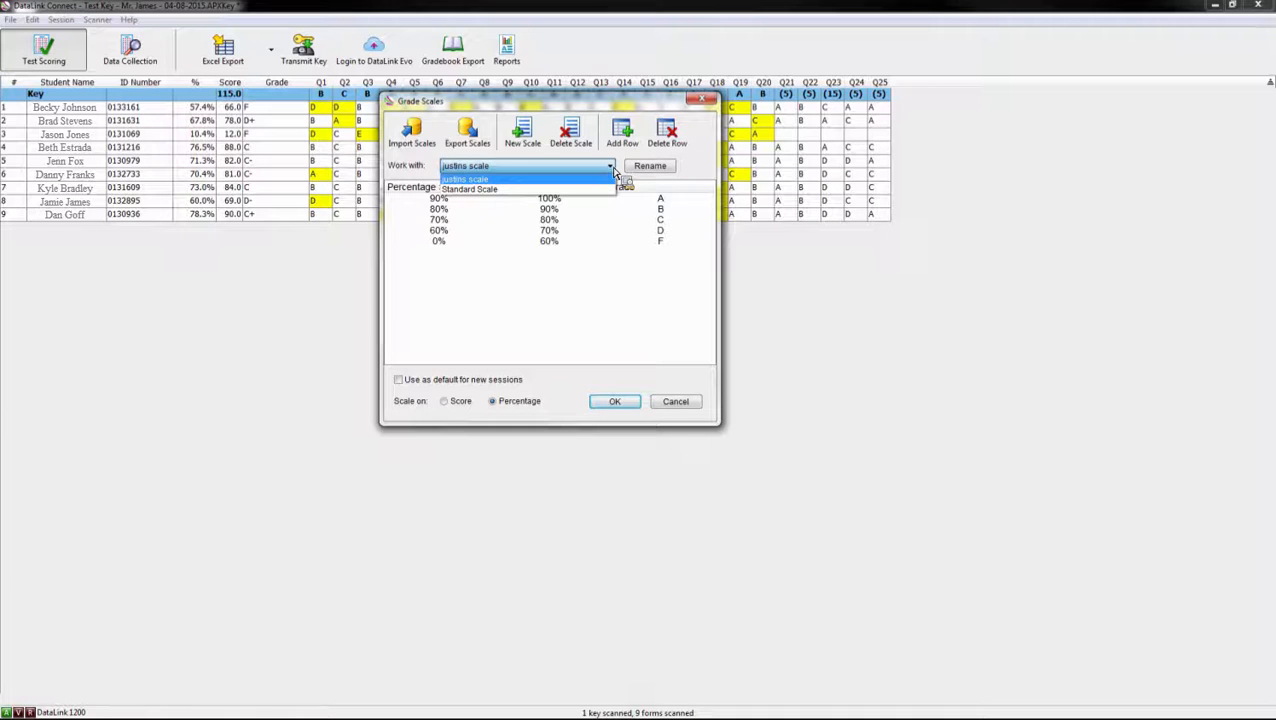
pyautogui.click(608, 189)
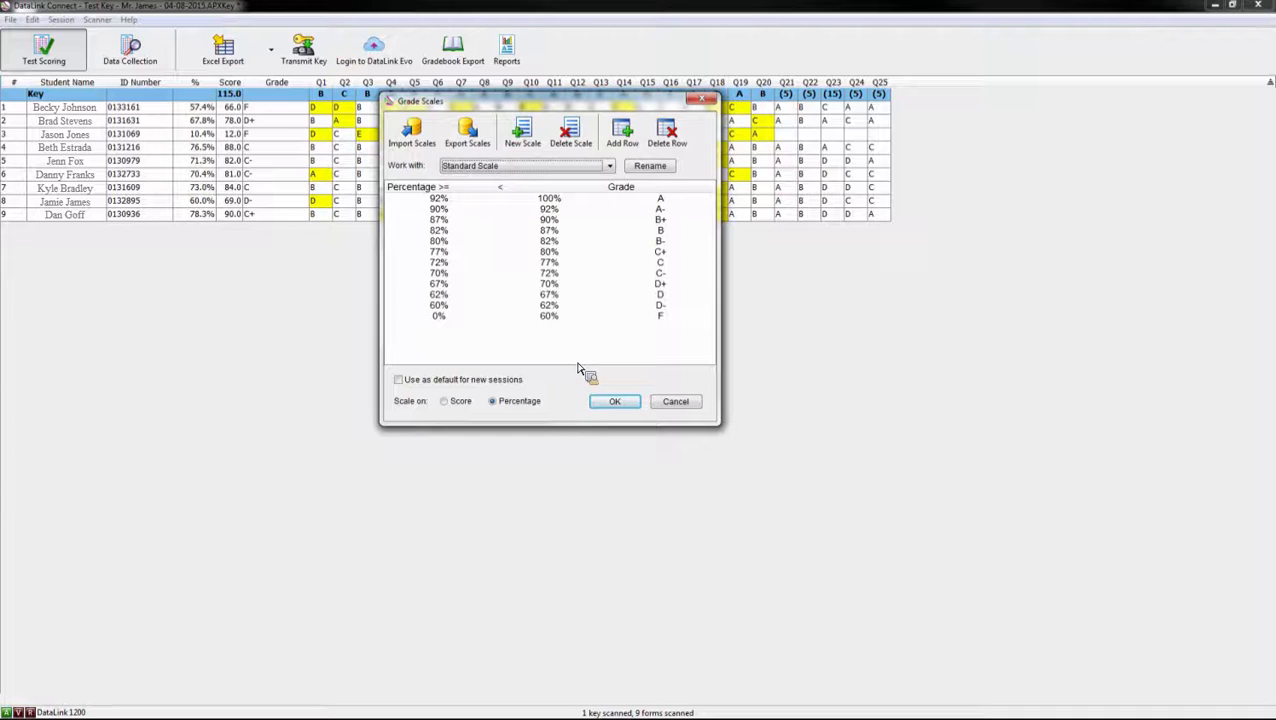
pyautogui.click(708, 100)
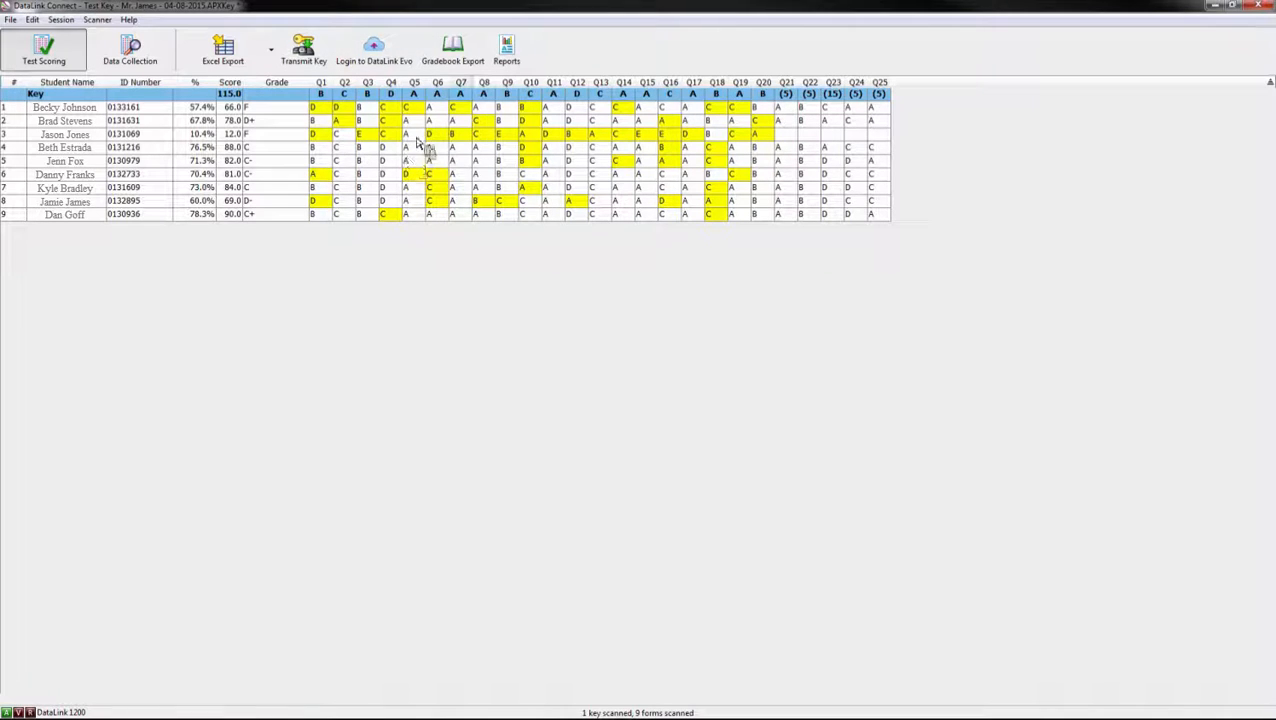
# Step: Export the Item Analysis report as Item Analysis.pdf and maximize it in Adobe Acrobat
pyautogui.click(509, 55)
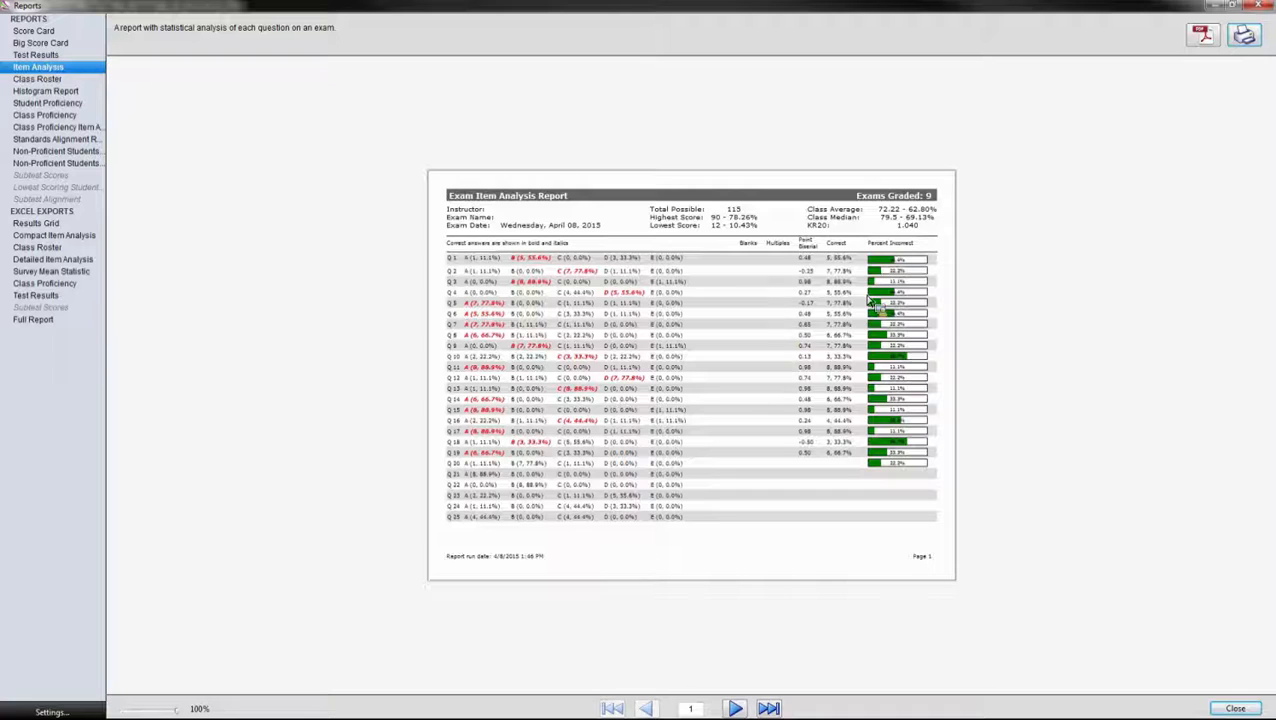
pyautogui.click(1202, 36)
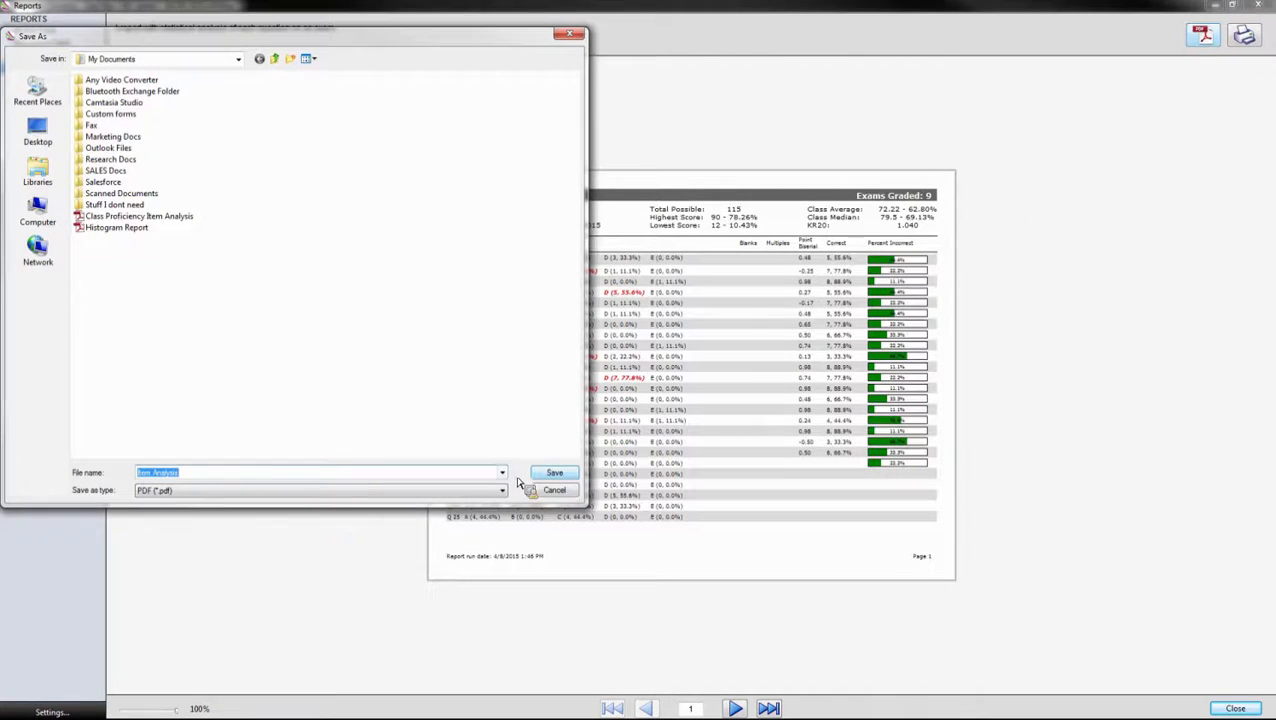
pyautogui.click(550, 474)
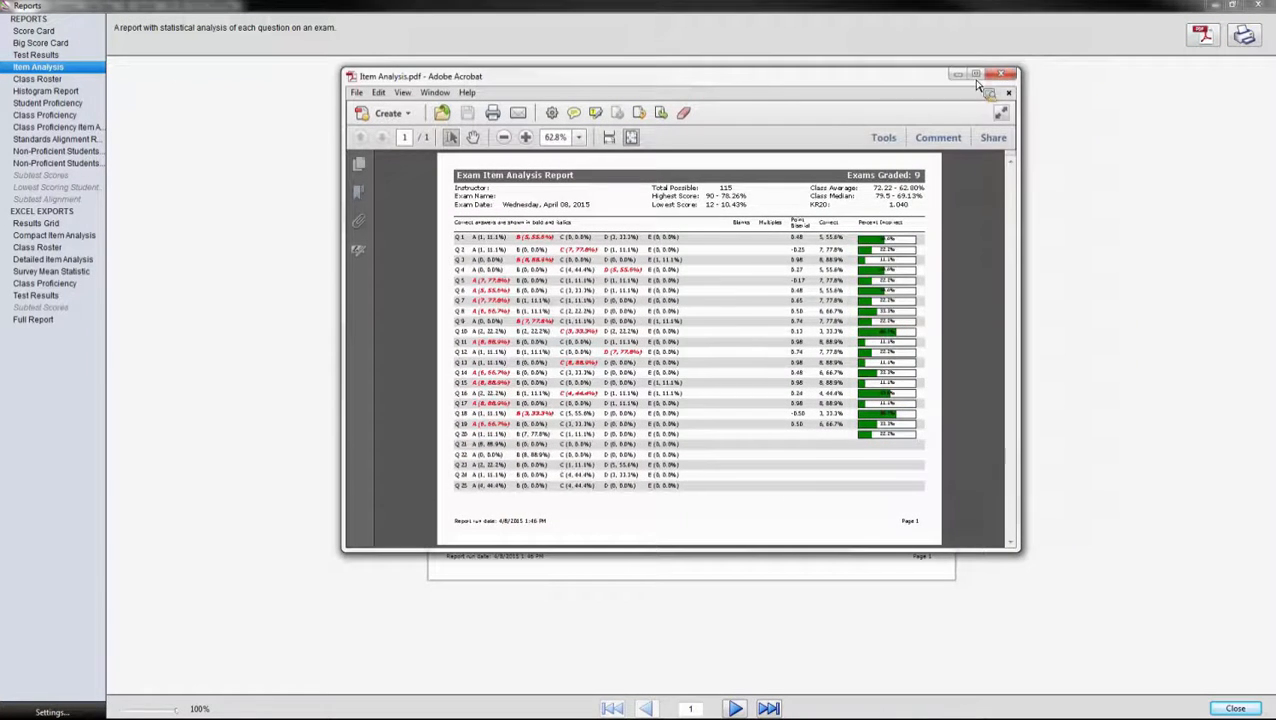
pyautogui.click(975, 72)
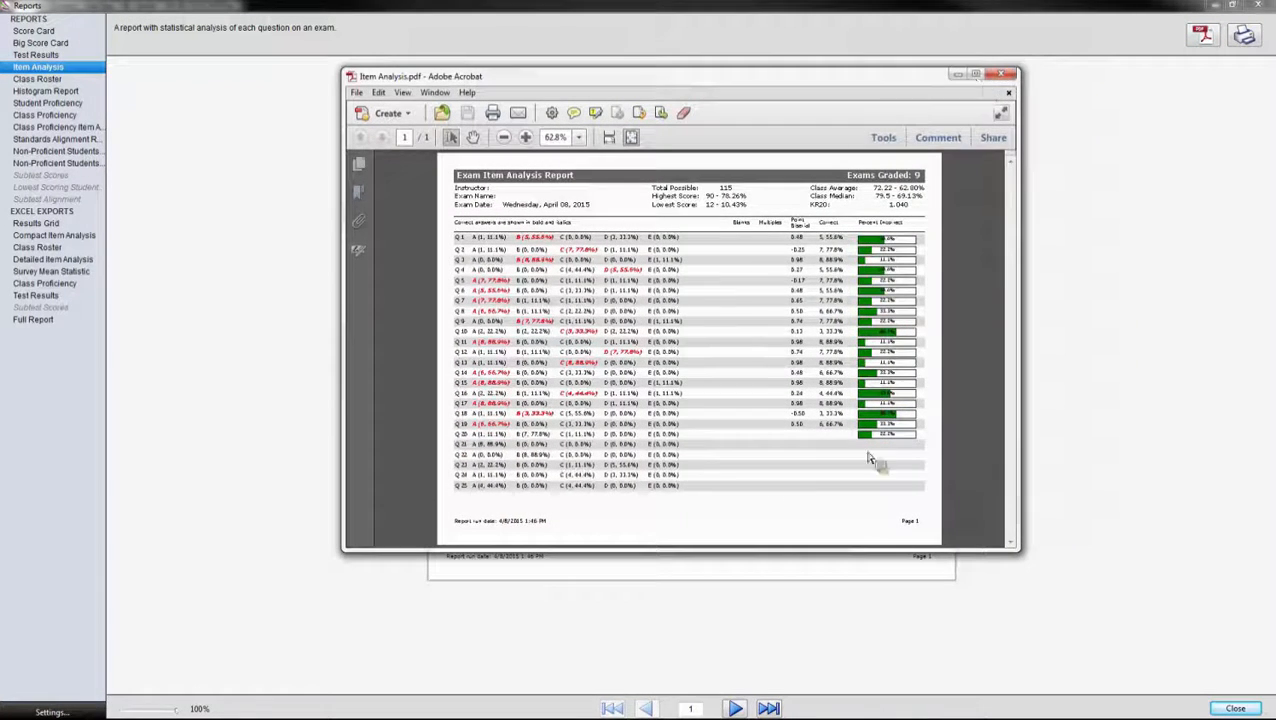
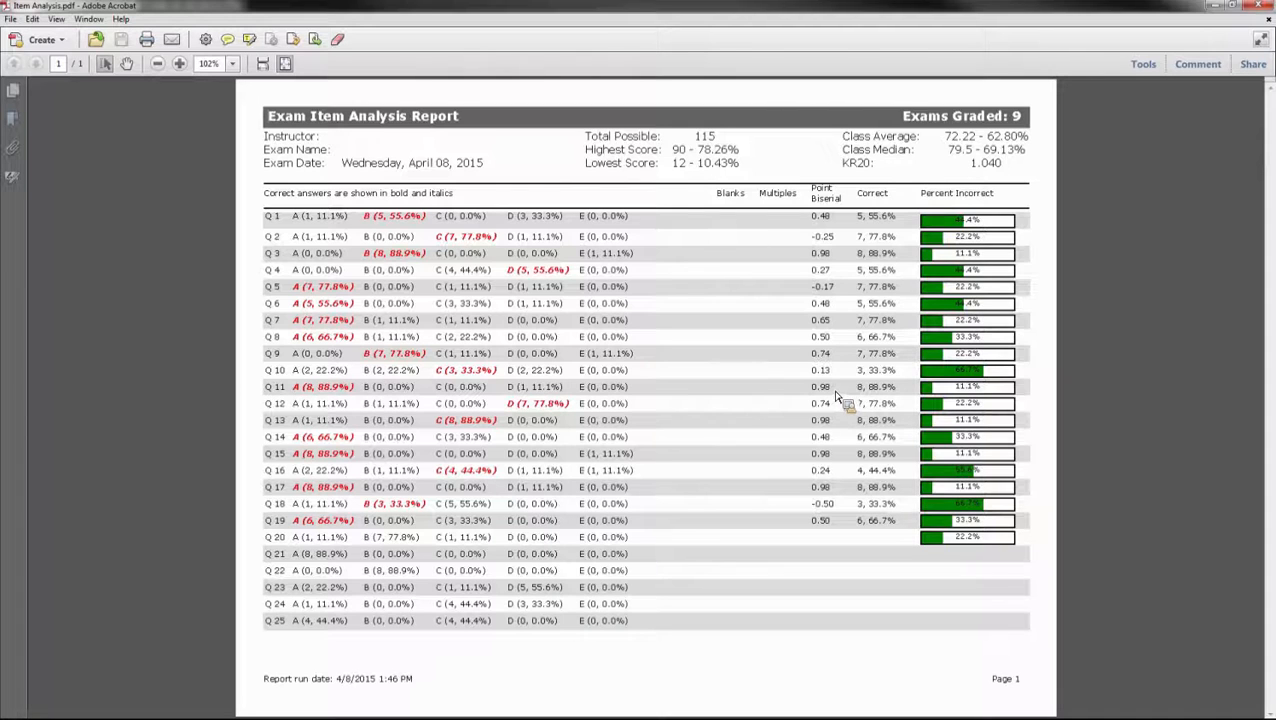
# Step: Close Item Analysis.pdf in Acrobat to return to the Reports window
pyautogui.click(1255, 5)
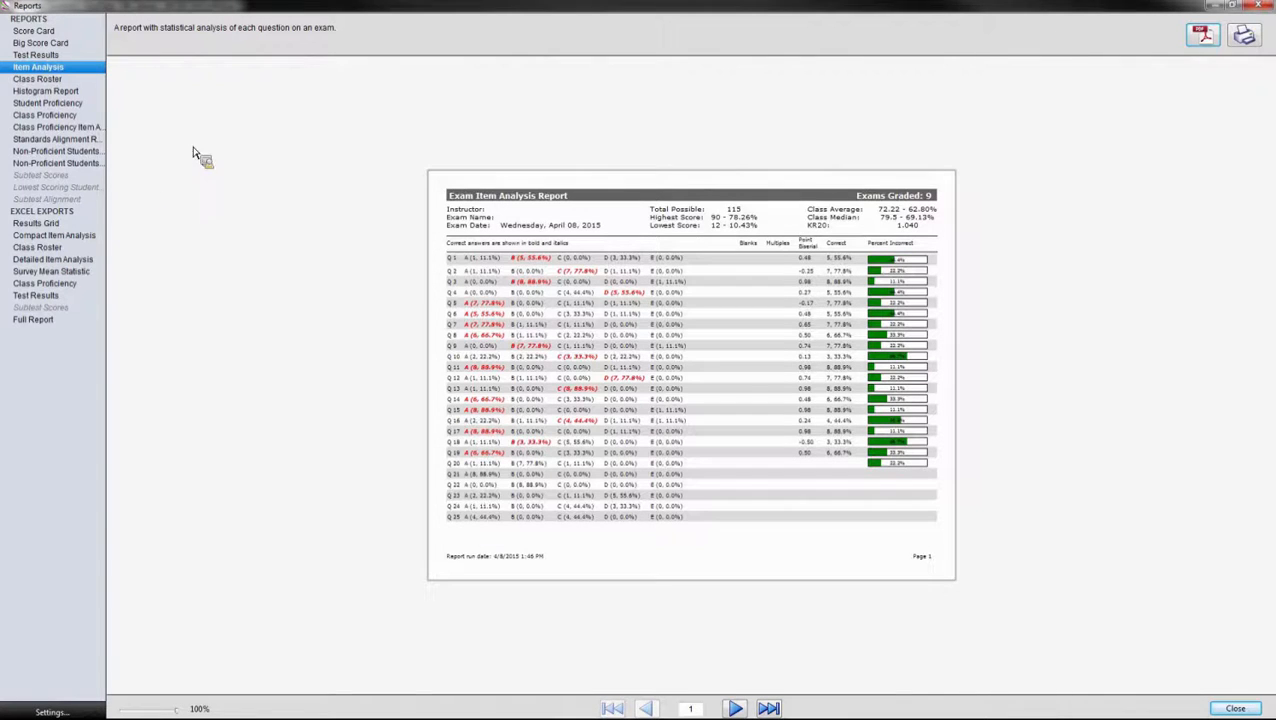
# Step: Export the Detailed Item Analysis spreadsheet under Excel Exports as 'Detailed Item Analysis'
pyautogui.click(57, 246)
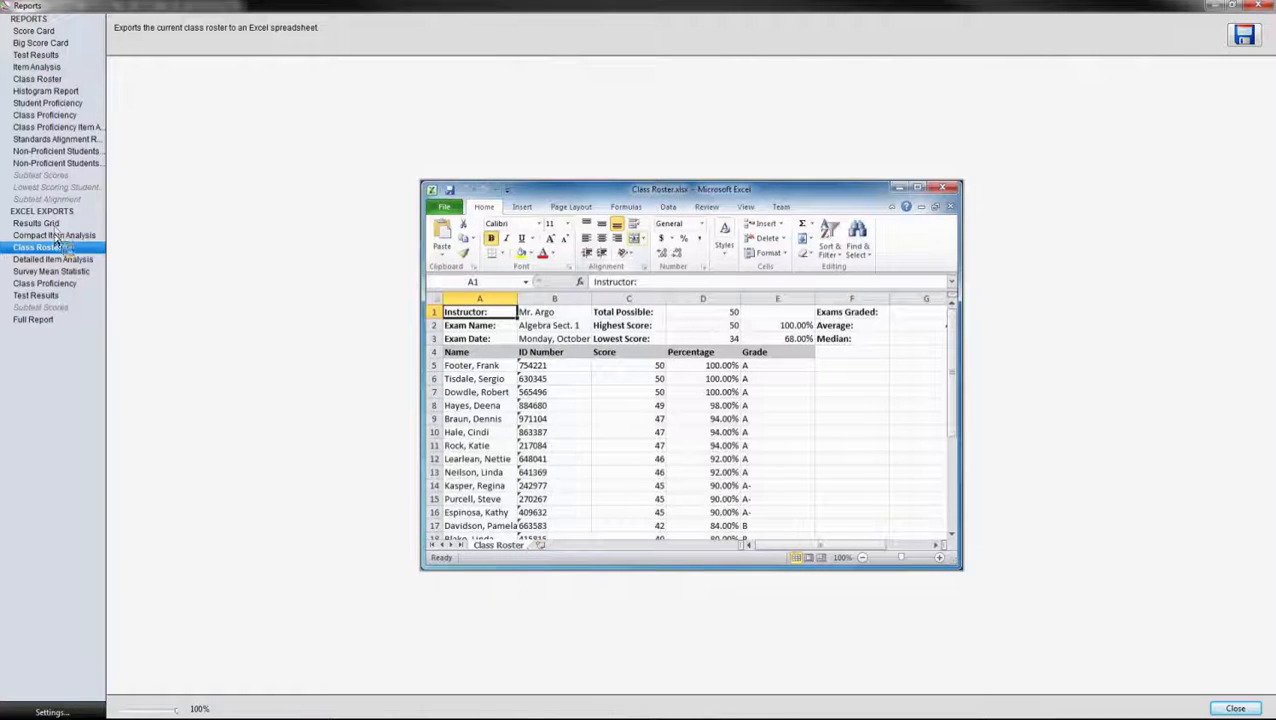
pyautogui.click(54, 260)
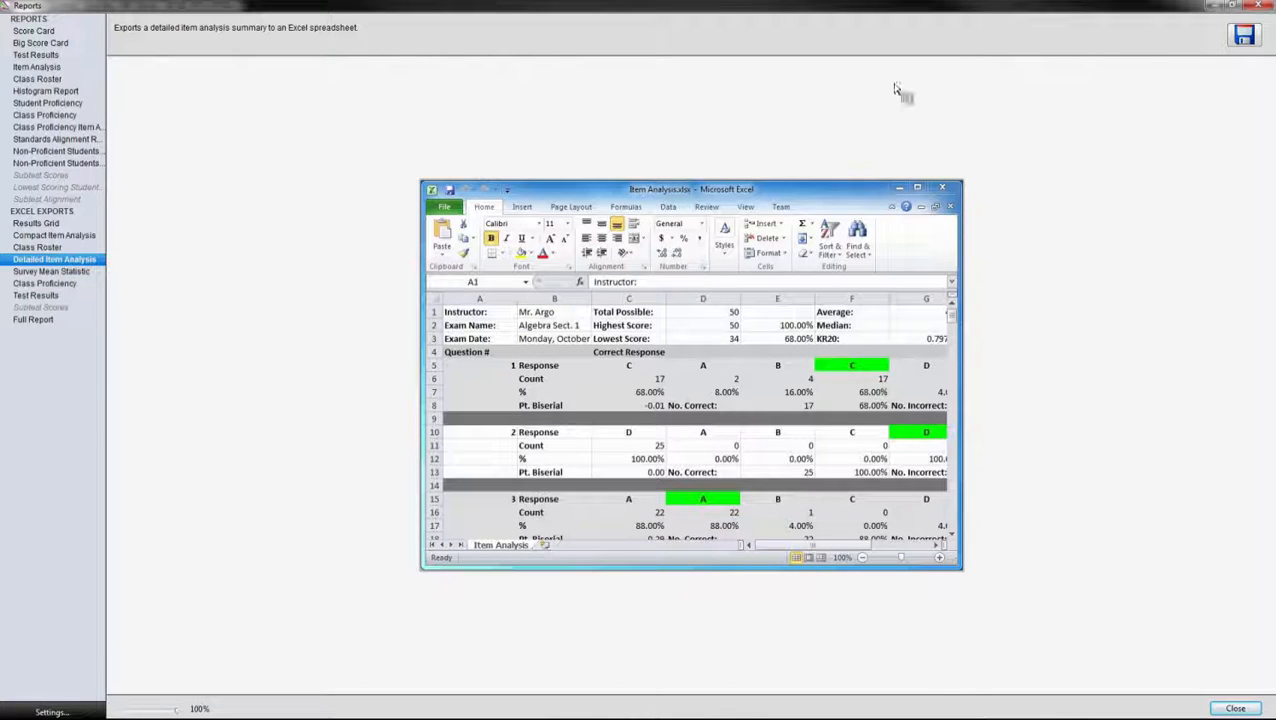
pyautogui.click(1244, 35)
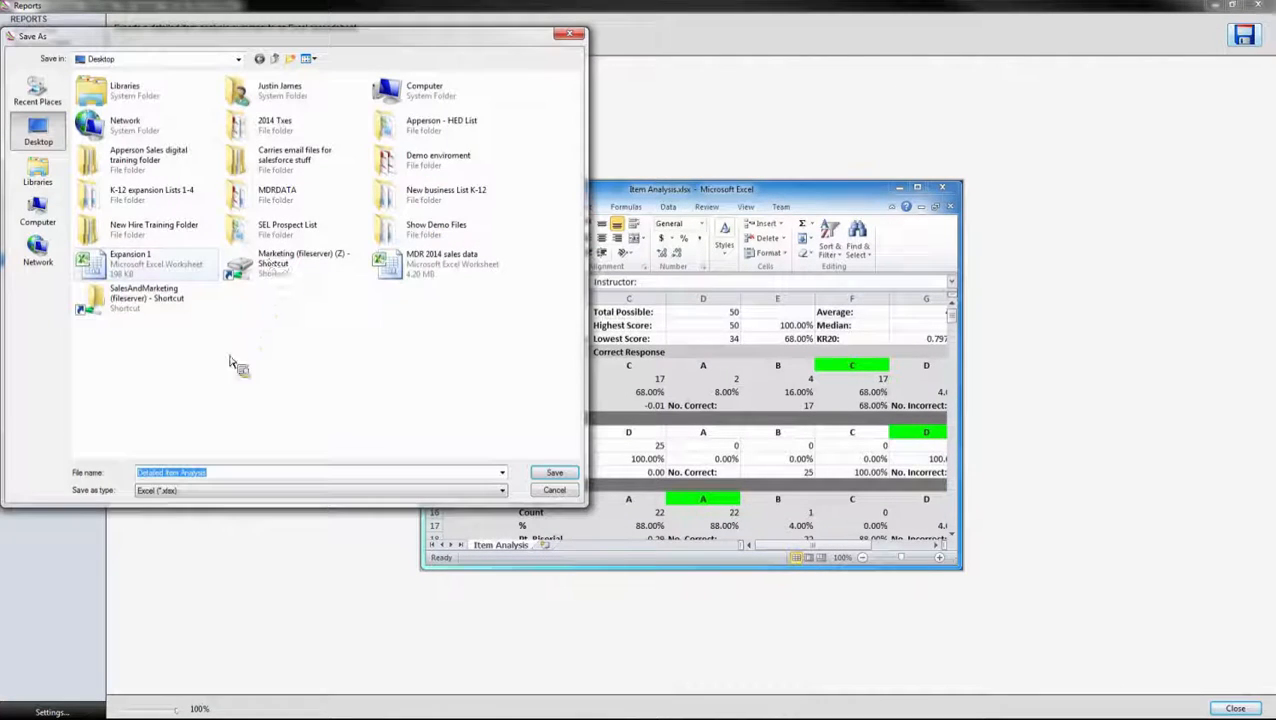
pyautogui.click(554, 472)
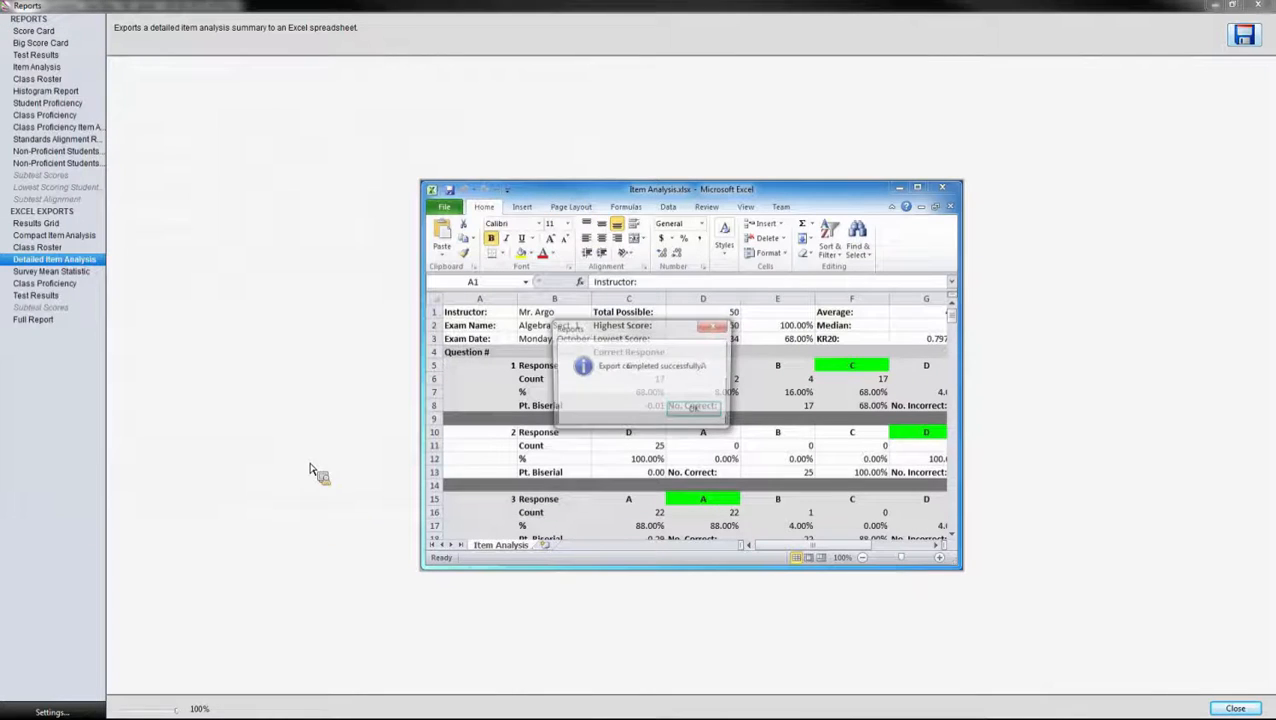
pyautogui.click(684, 416)
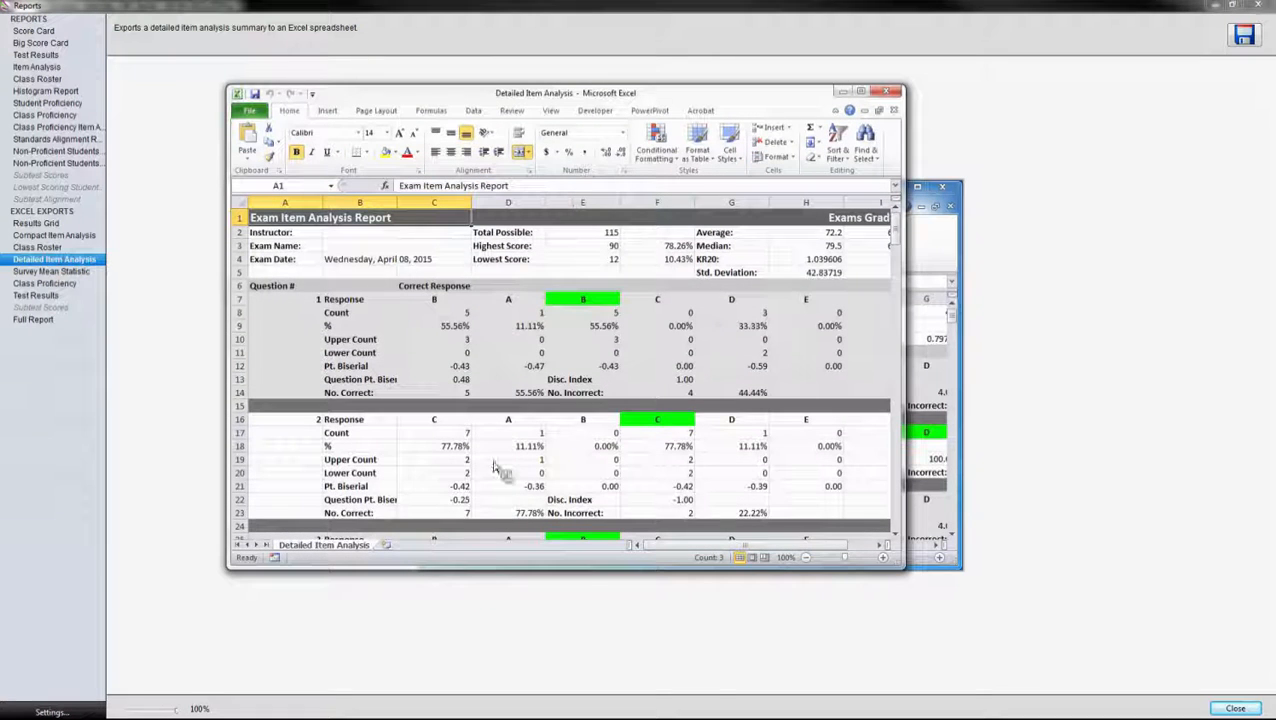
# Step: Maximize the workbook and inspect the Pt. Biserial values in rows 12–13 and correct-answer cell E7
pyautogui.click(864, 93)
pyautogui.click(226, 278)
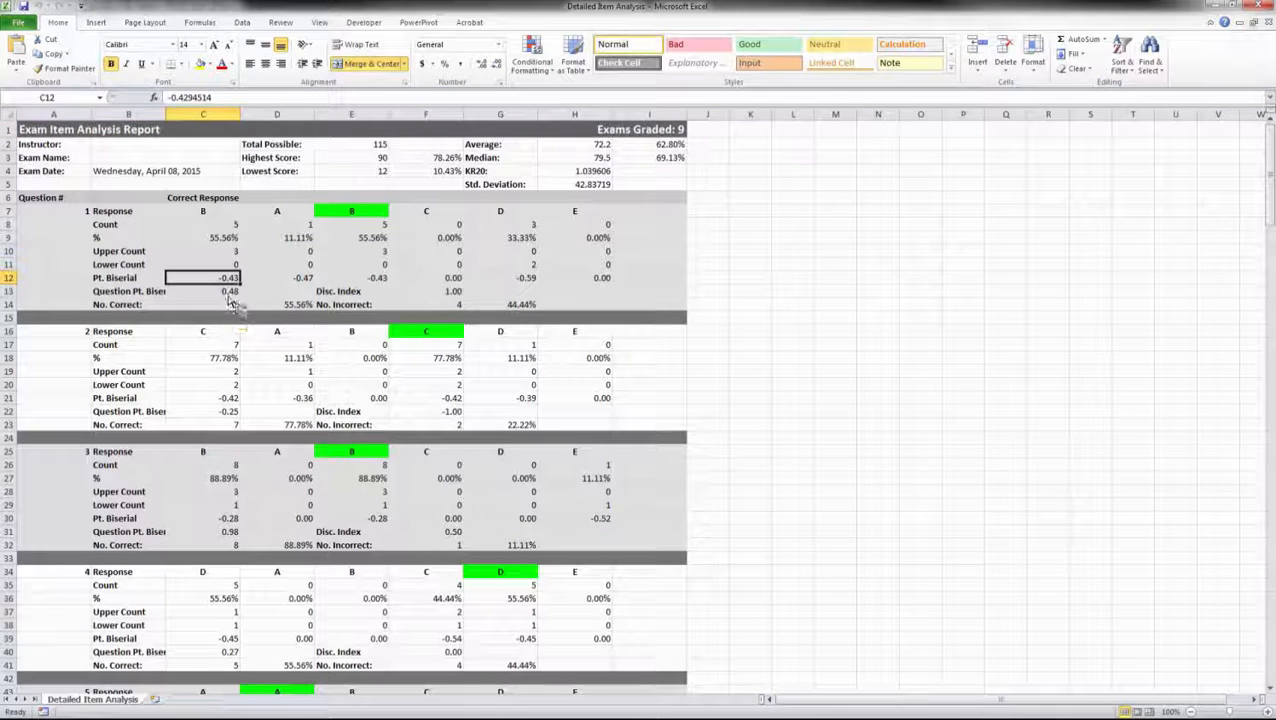
pyautogui.click(300, 282)
pyautogui.click(380, 282)
pyautogui.click(455, 282)
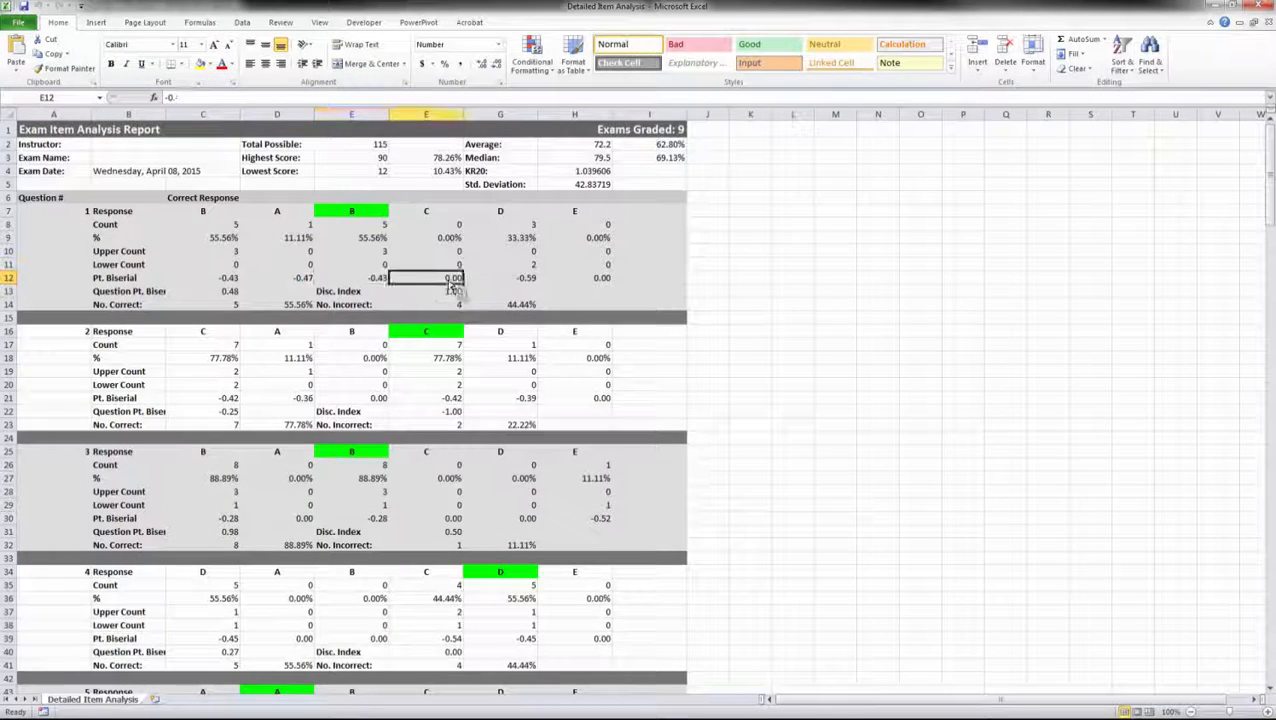
pyautogui.click(518, 283)
pyautogui.click(608, 280)
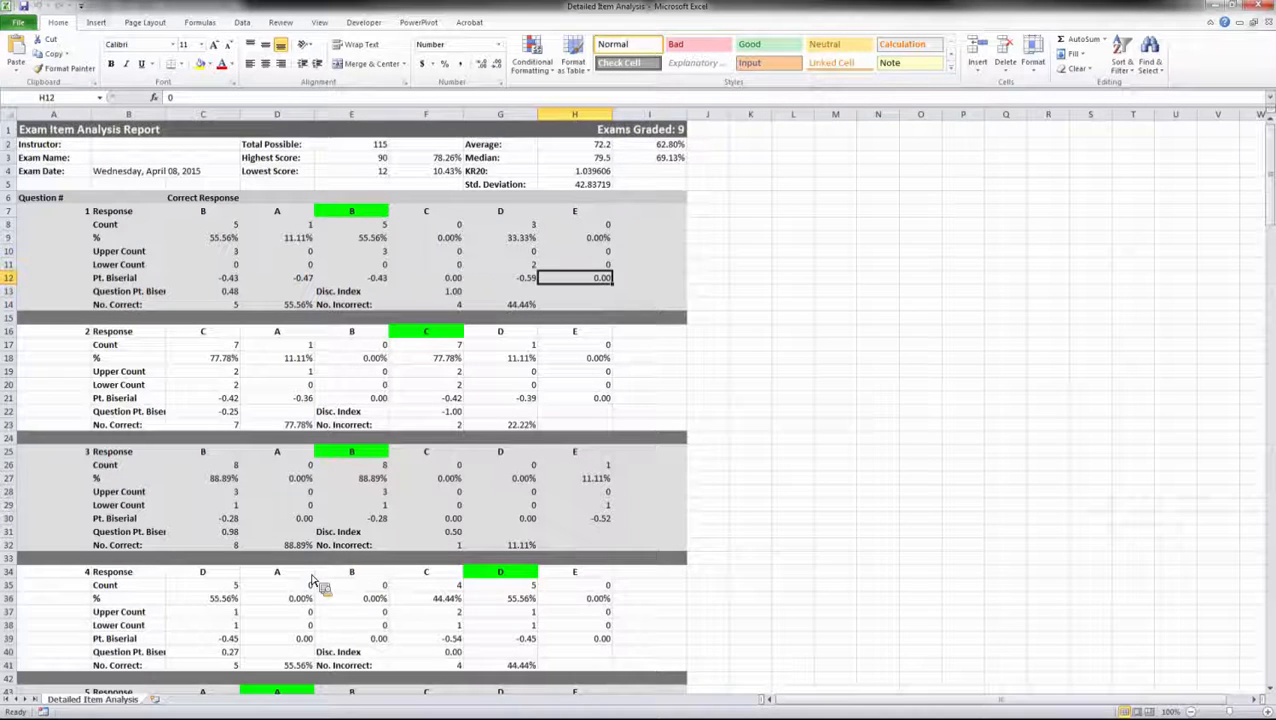
pyautogui.click(232, 292)
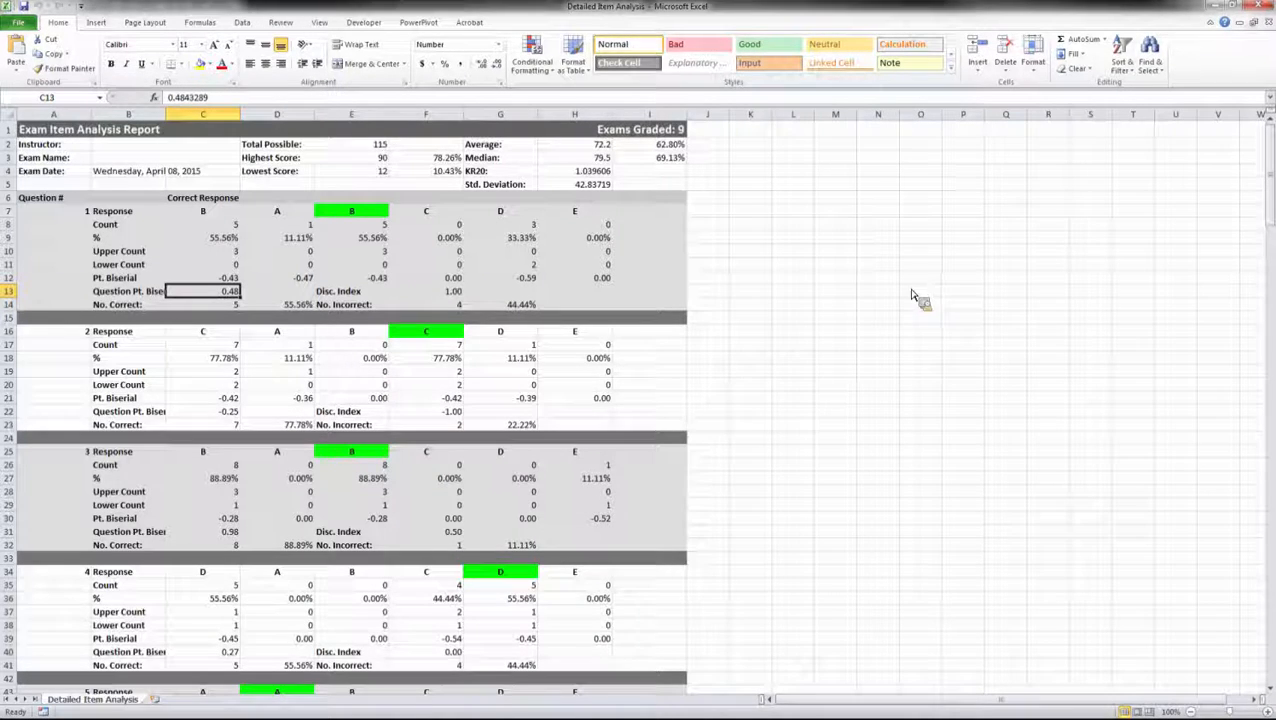
pyautogui.click(376, 212)
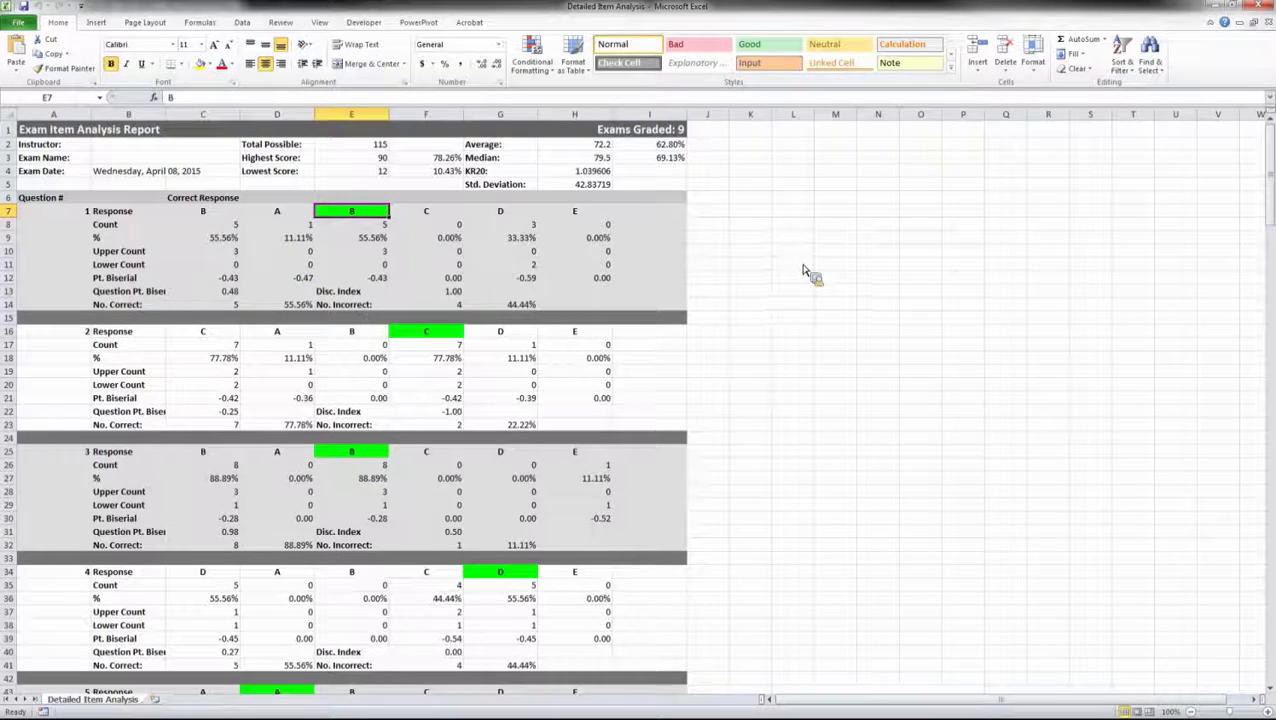
pyautogui.click(752, 336)
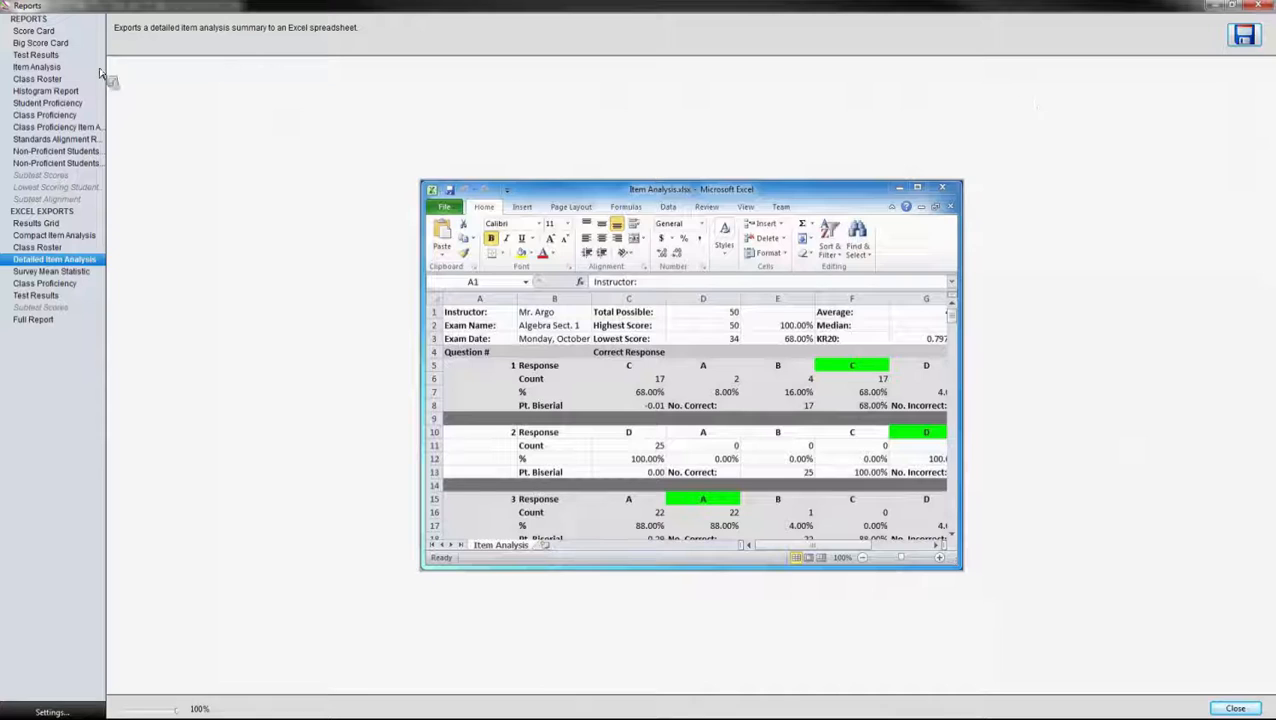
# Step: Preview the Score Card report with 'Show correct responses for missed questions' left unticked
pyautogui.click(45, 34)
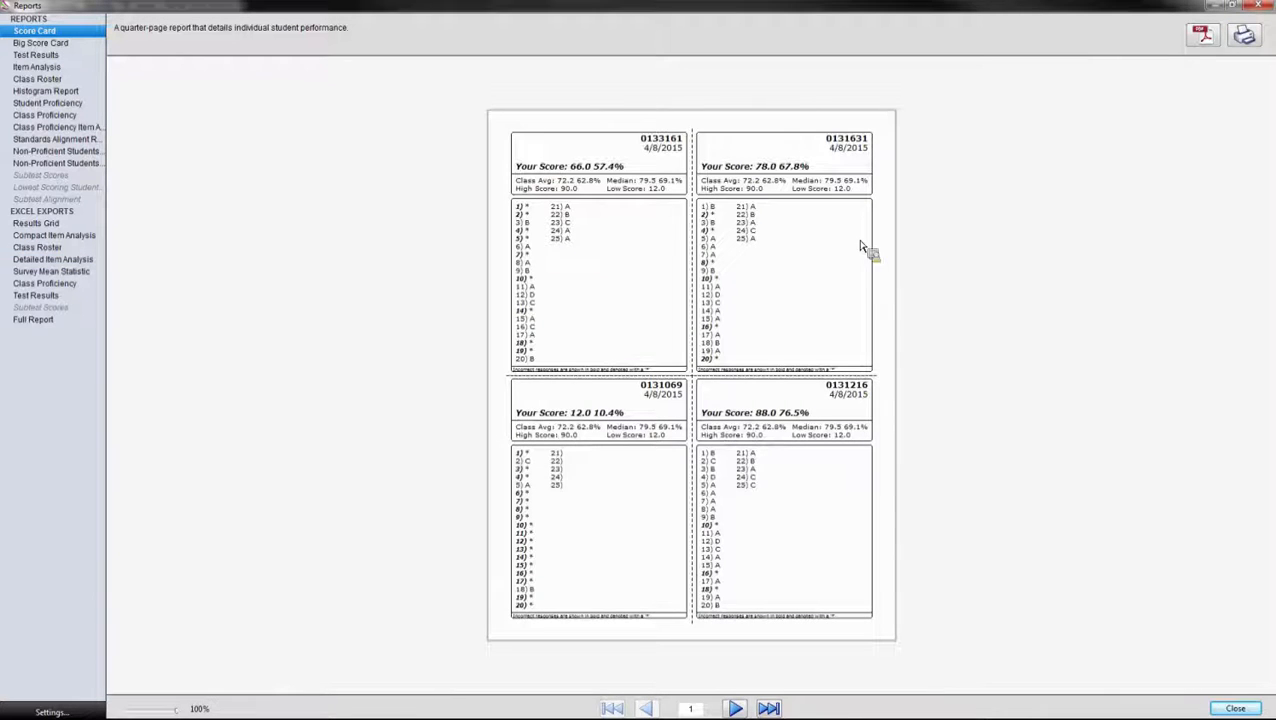
pyautogui.click(88, 712)
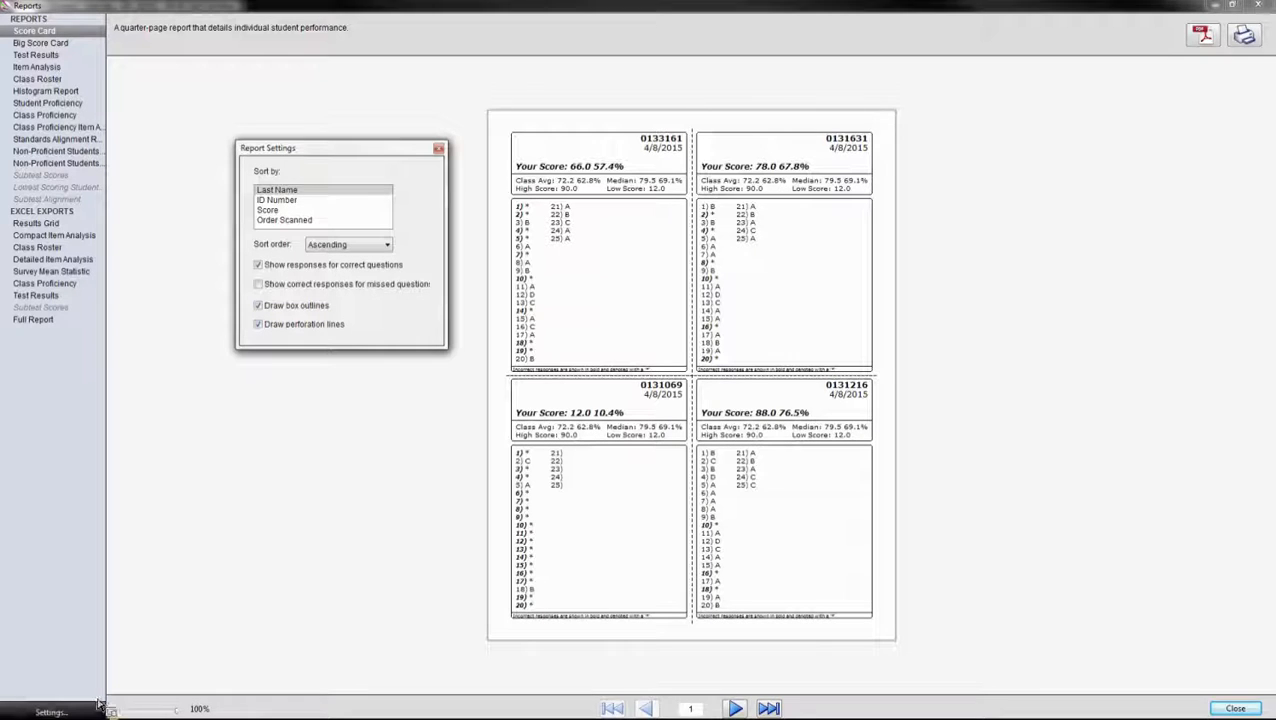
pyautogui.click(275, 290)
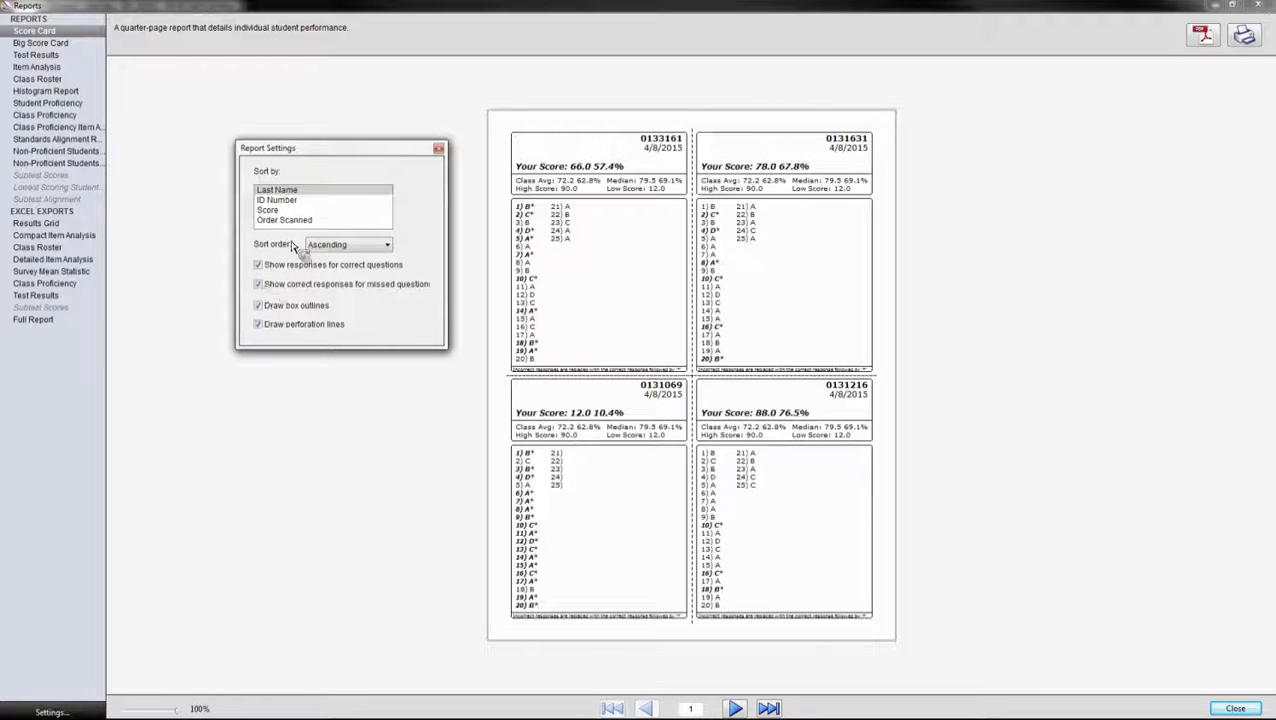
pyautogui.moveTo(365, 153); pyautogui.dragTo(284, 155)
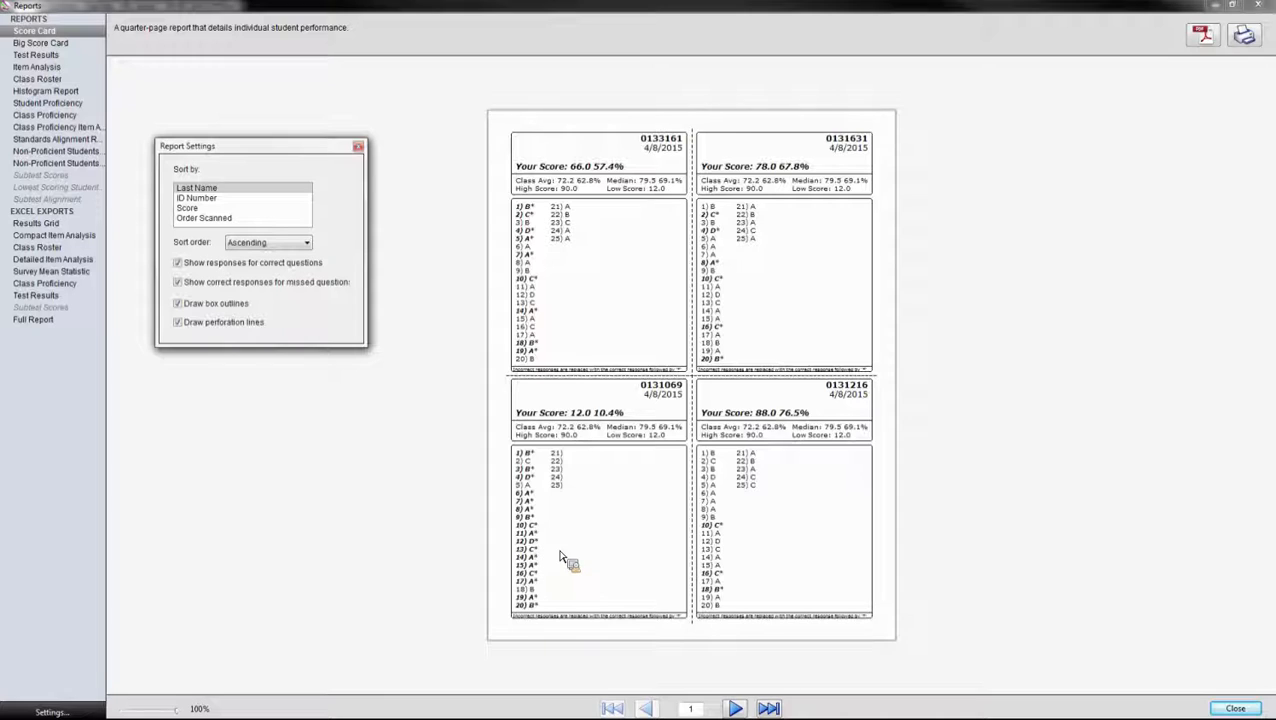
pyautogui.click(178, 284)
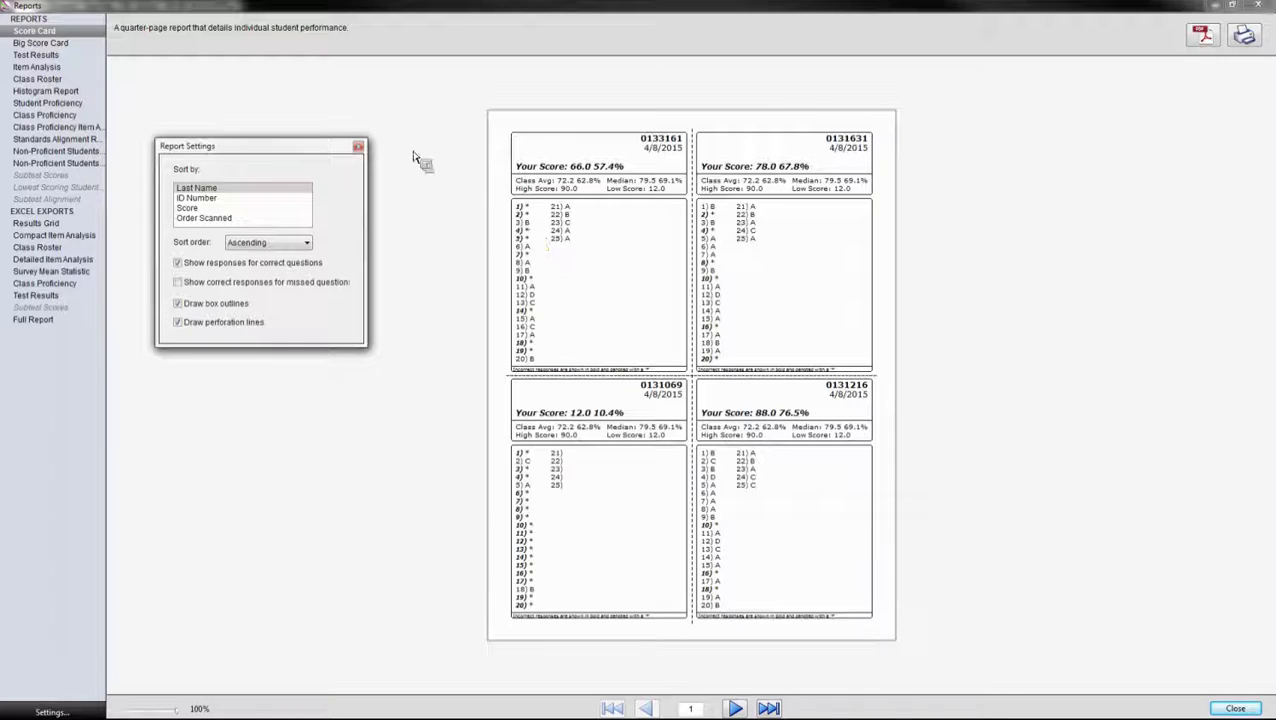
pyautogui.click(358, 146)
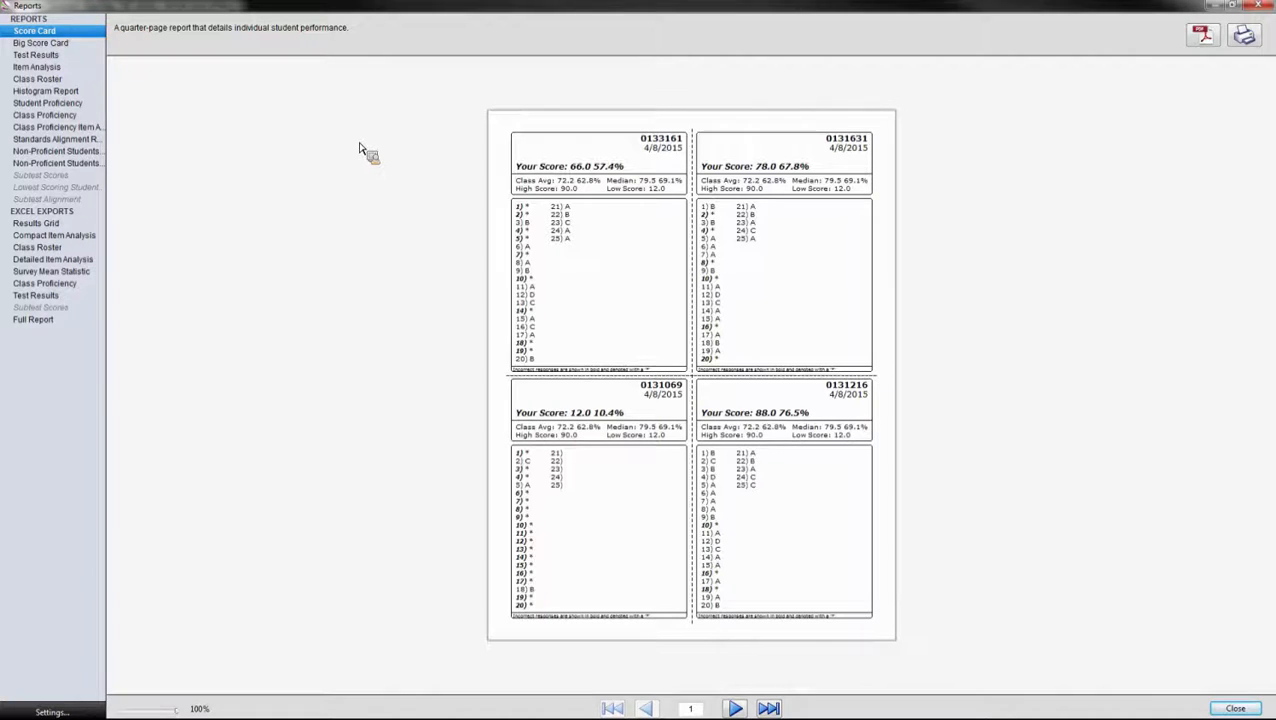
# Step: Set Item Analysis correct response colour to green and graph colour to red, then preview Student Proficiency
pyautogui.click(50, 67)
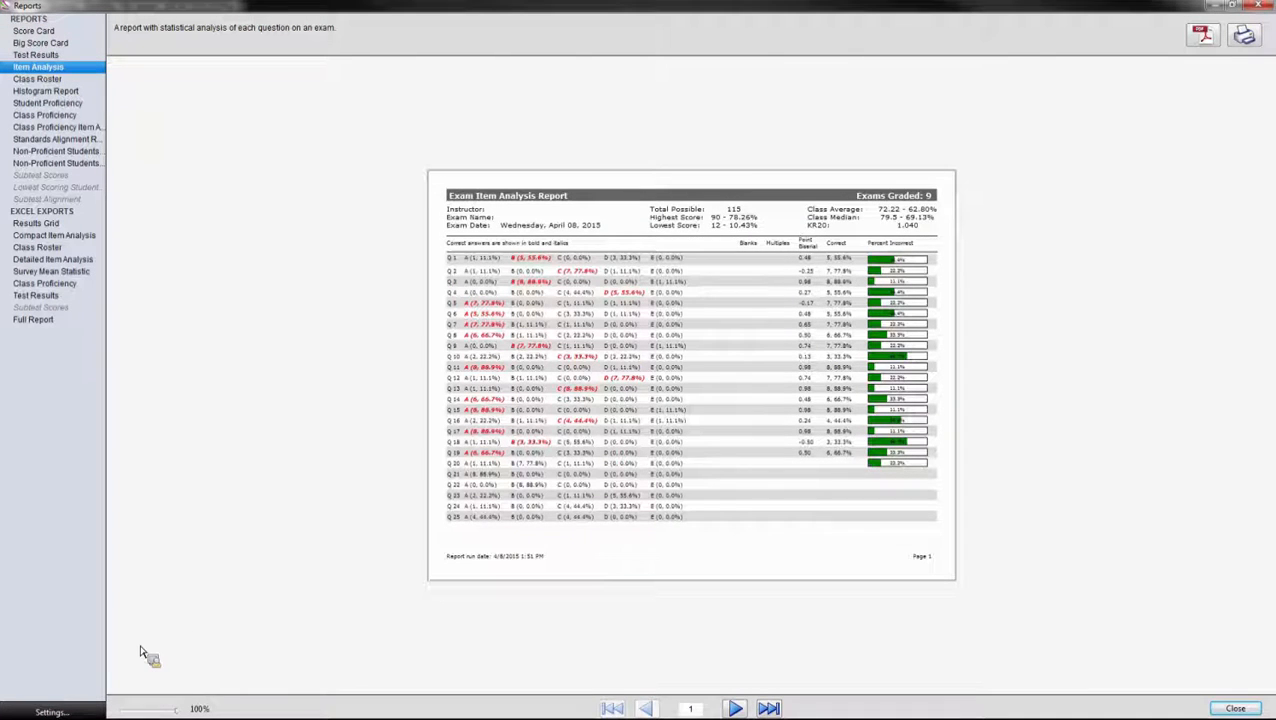
pyautogui.click(50, 712)
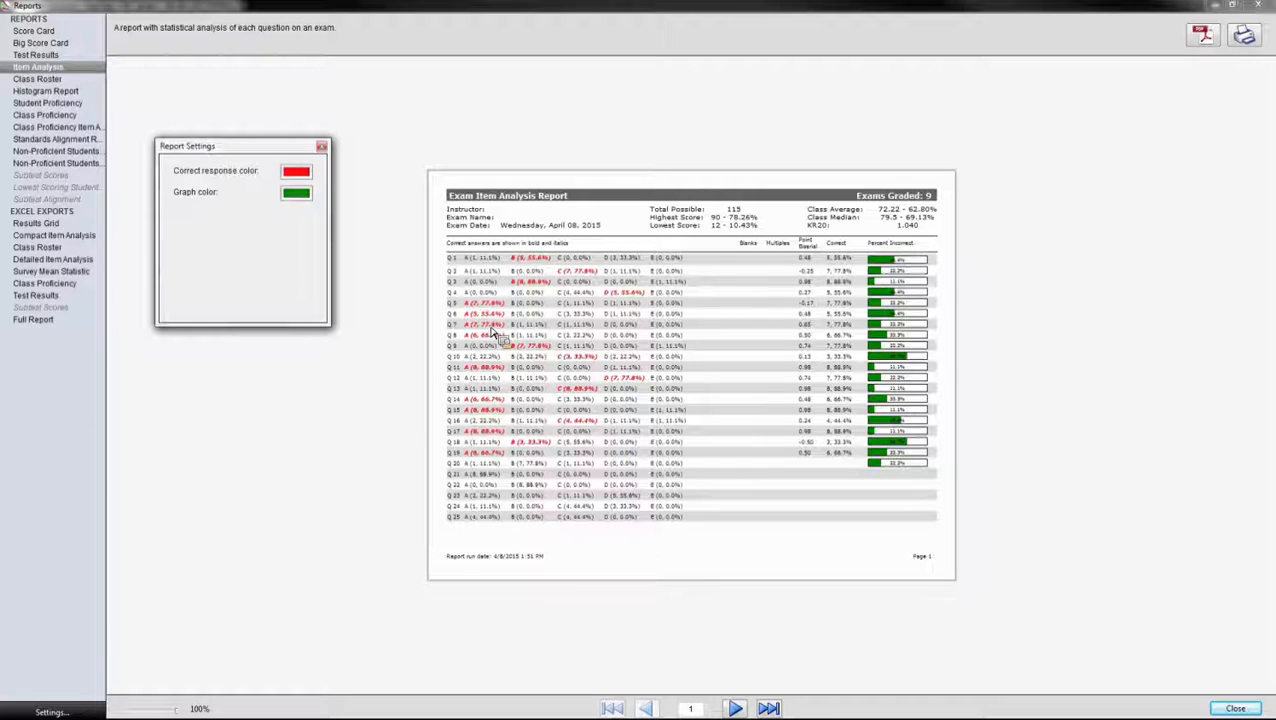
pyautogui.click(304, 176)
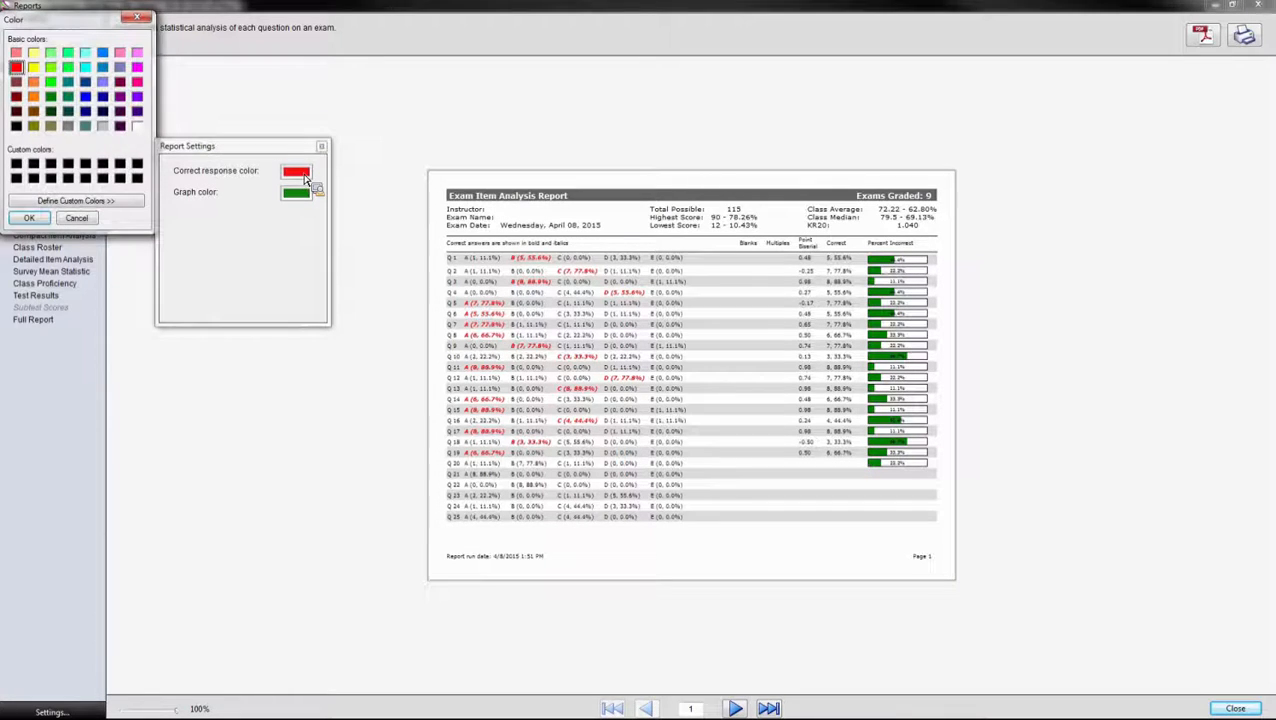
pyautogui.click(50, 97)
pyautogui.click(29, 217)
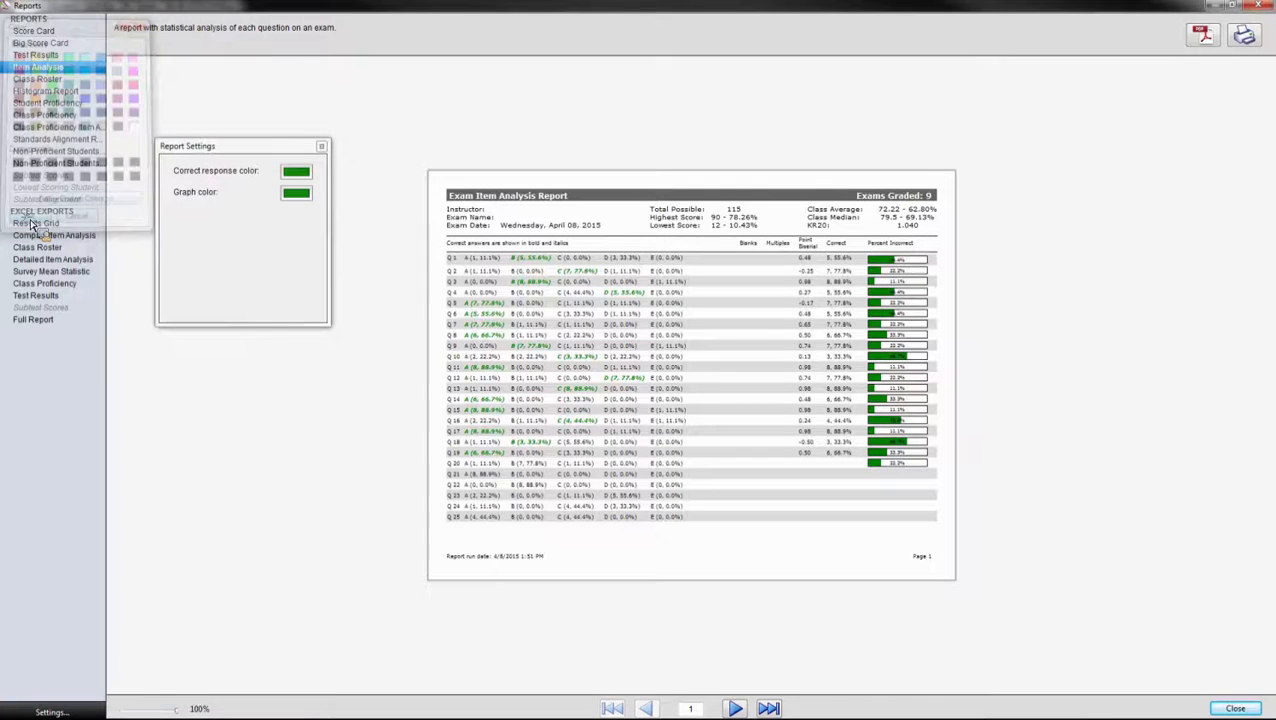
pyautogui.click(298, 194)
pyautogui.click(16, 67)
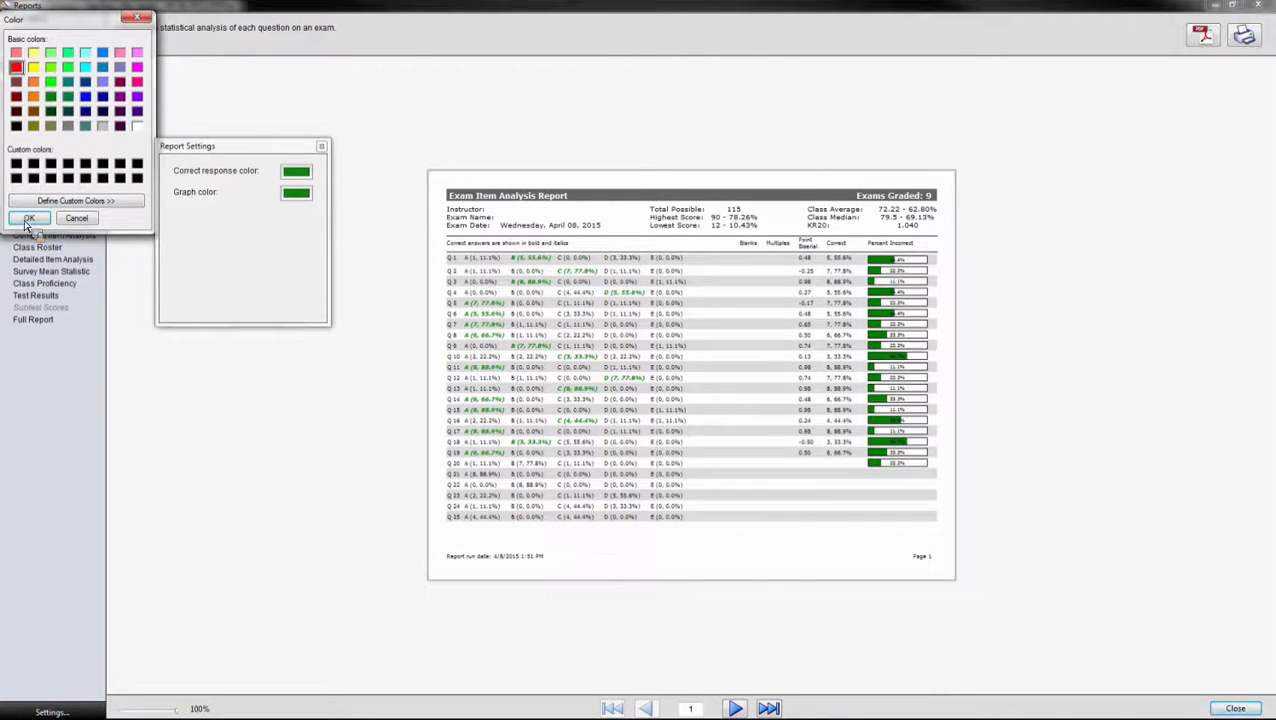
pyautogui.click(29, 218)
pyautogui.click(321, 146)
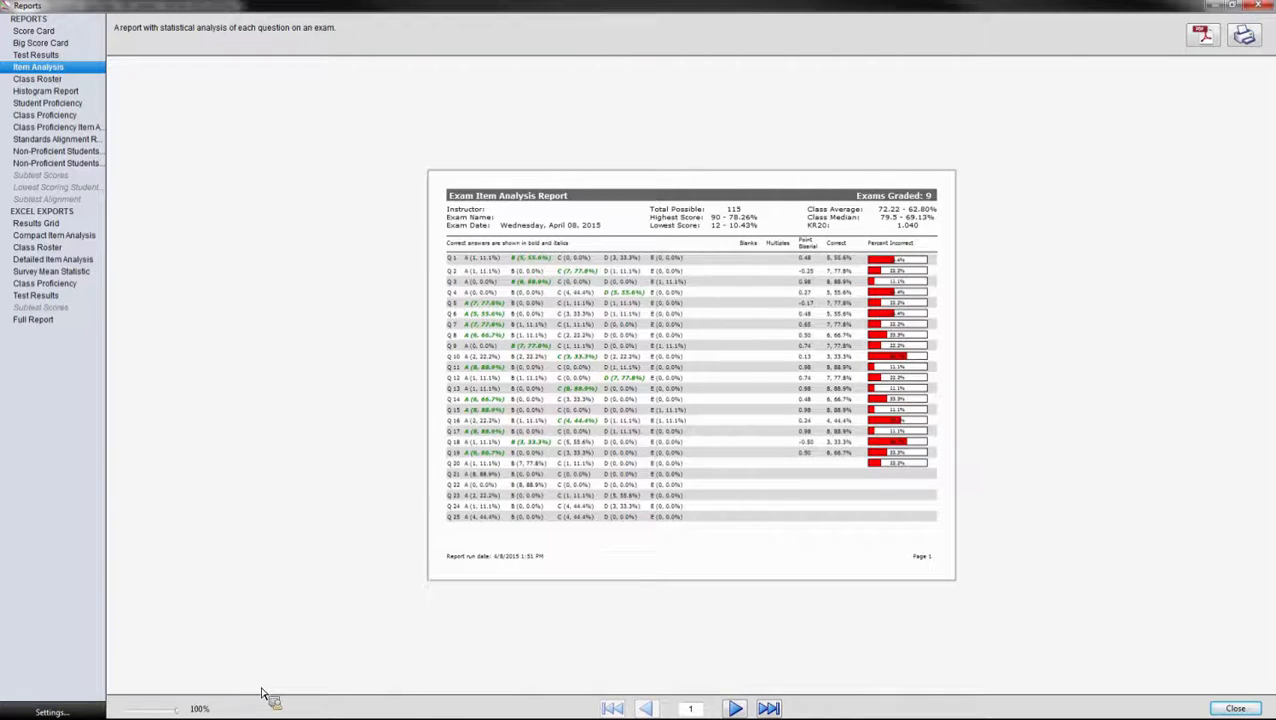
pyautogui.click(58, 104)
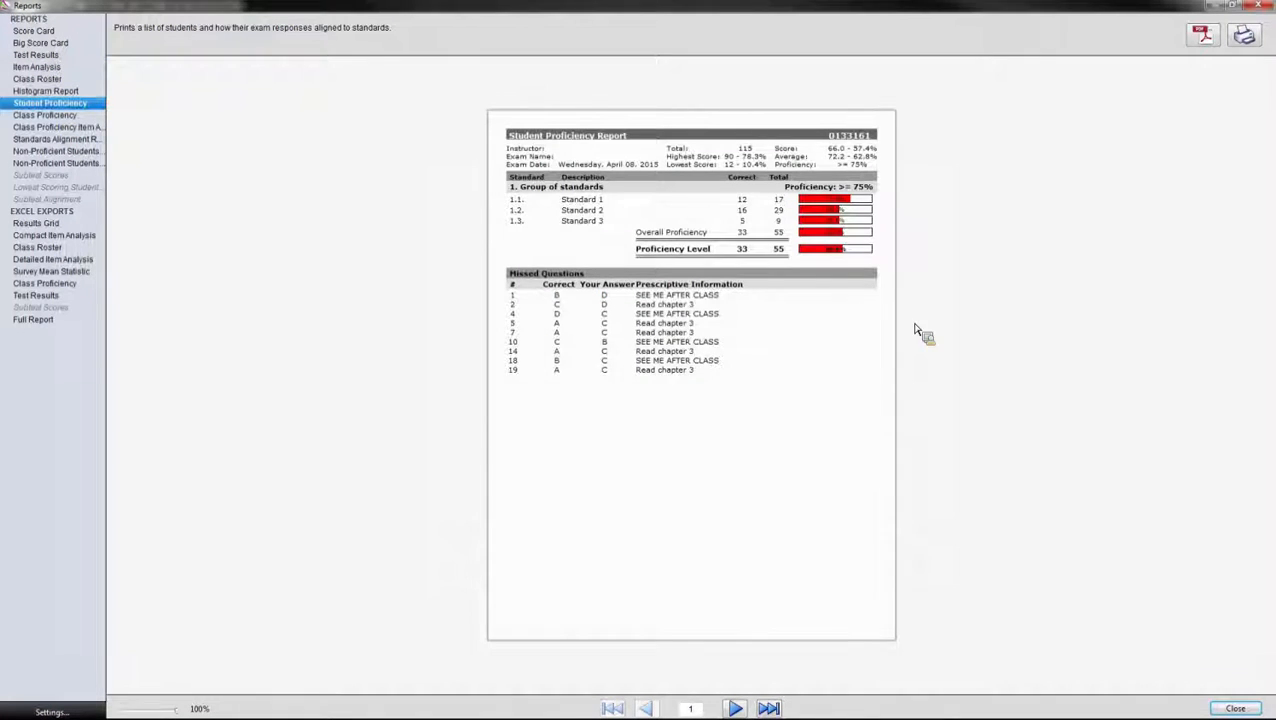
# Step: Page forward through five students in the Student Proficiency report
pyautogui.click(735, 708)
pyautogui.click(735, 708)
pyautogui.click(735, 708)
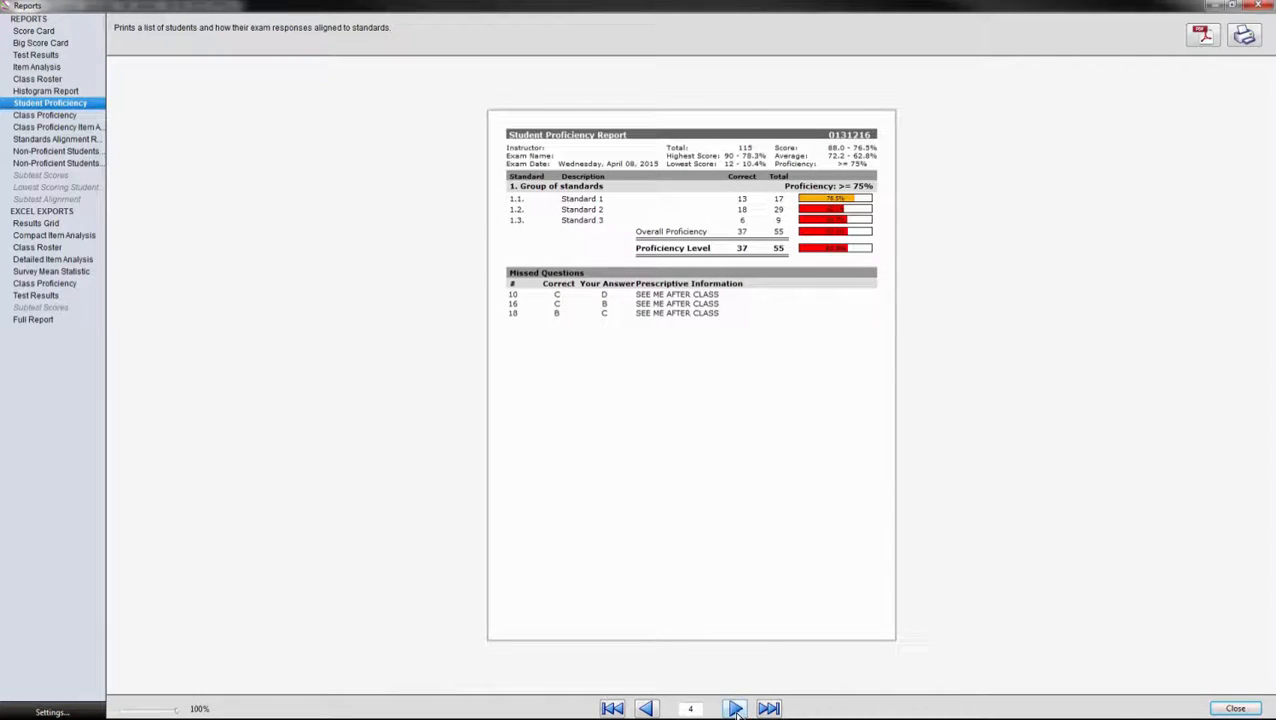
pyautogui.click(735, 708)
pyautogui.click(735, 708)
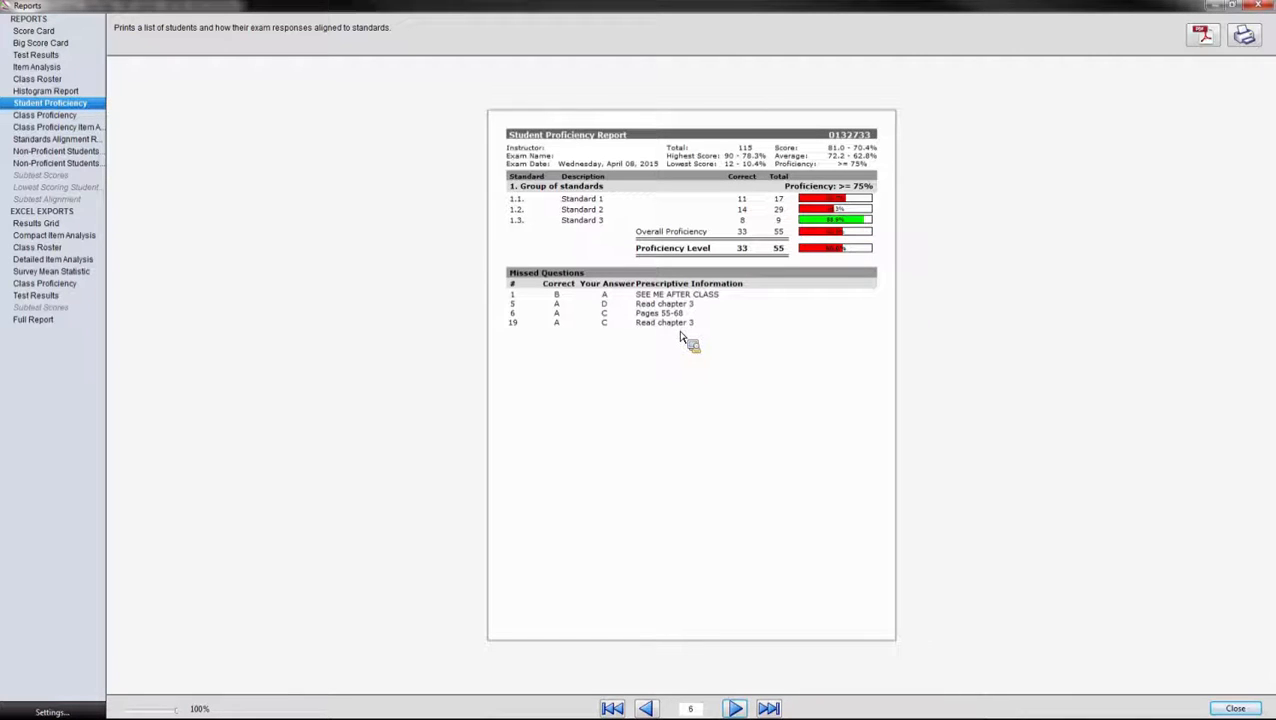
# Step: Preview Class Proficiency and Class Proficiency Item Analysis, then close the Reports window
pyautogui.click(66, 116)
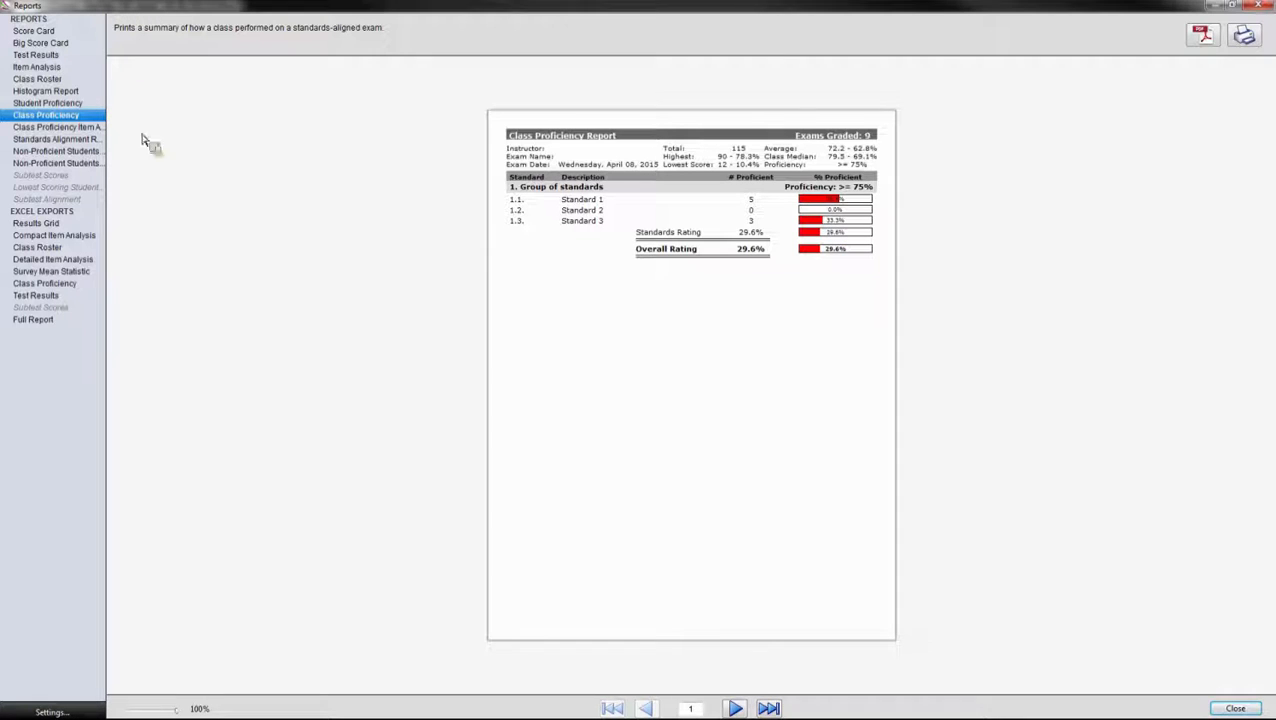
pyautogui.click(80, 128)
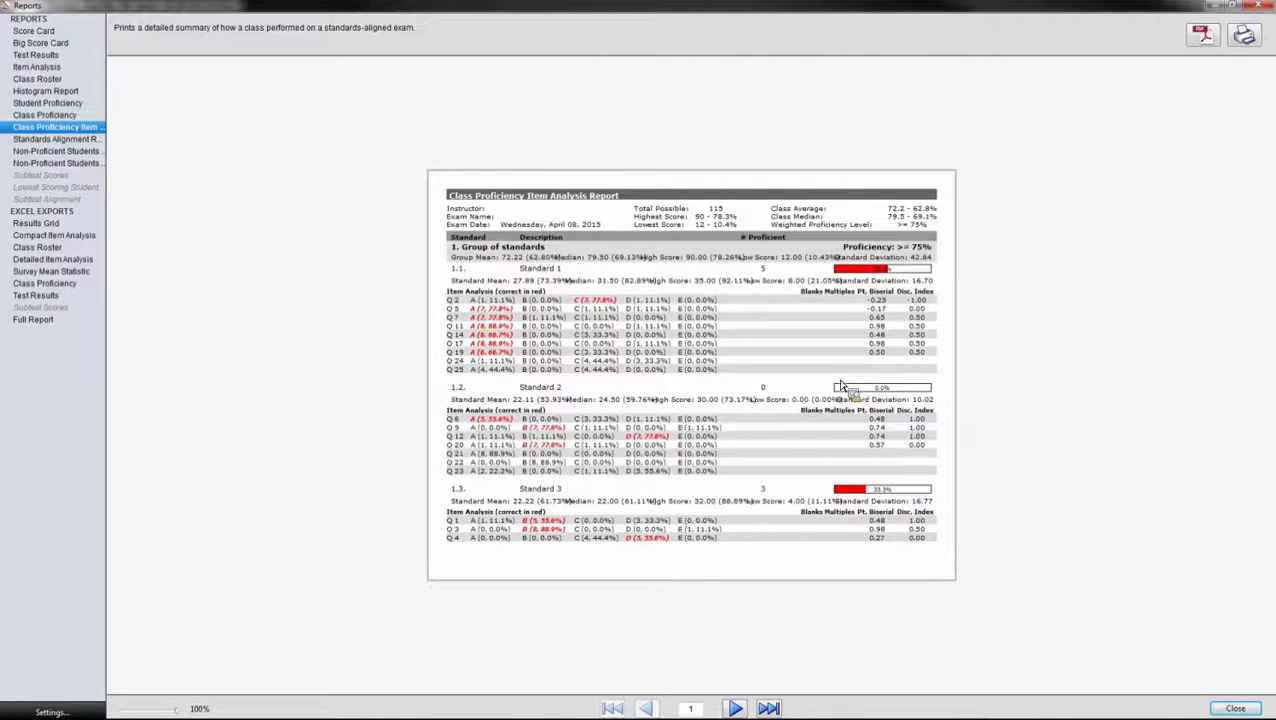
pyautogui.click(1257, 6)
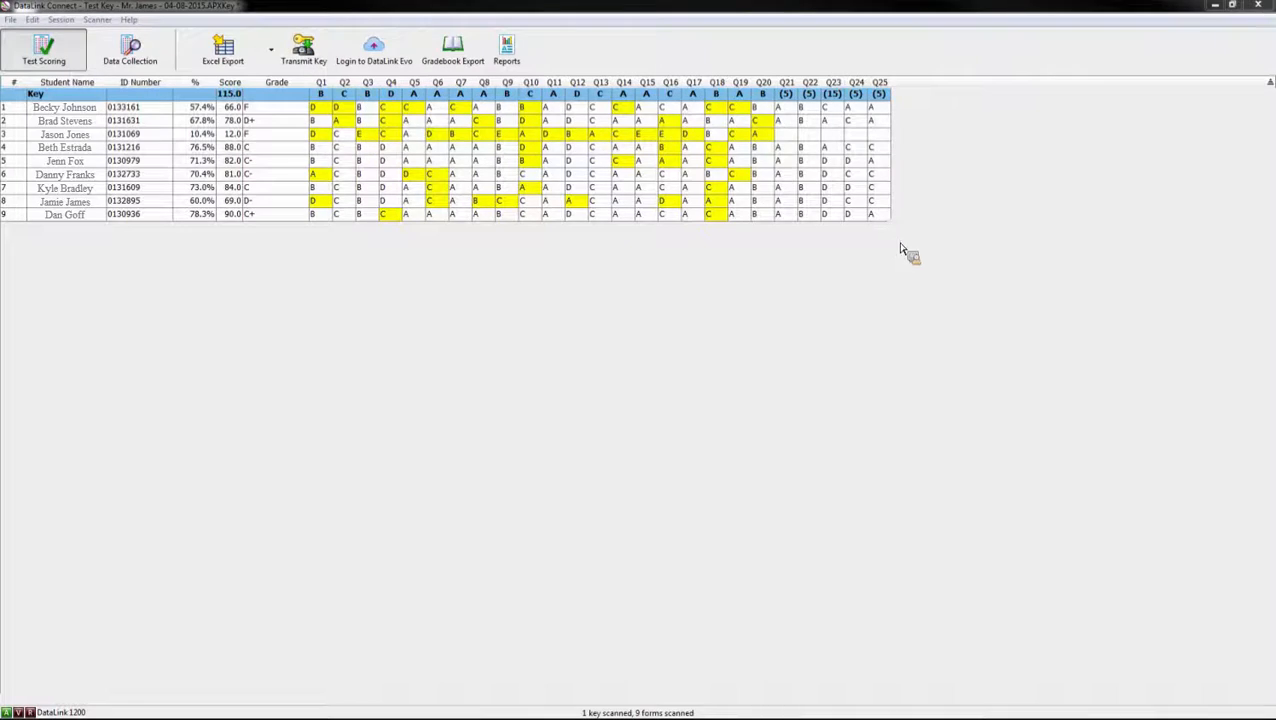
# Step: Show the File menu's Batch Reports submenu listing k-12 and Batch Report Profiles
pyautogui.click(11, 20)
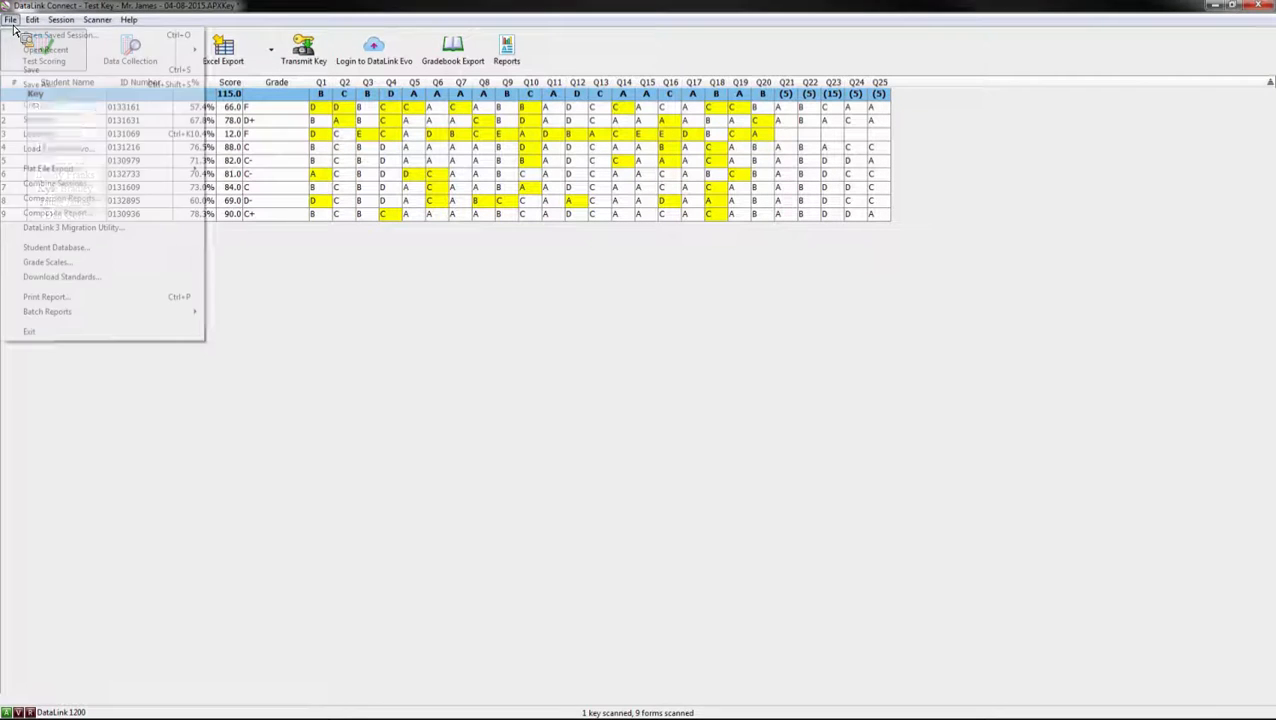
pyautogui.moveTo(70, 318)
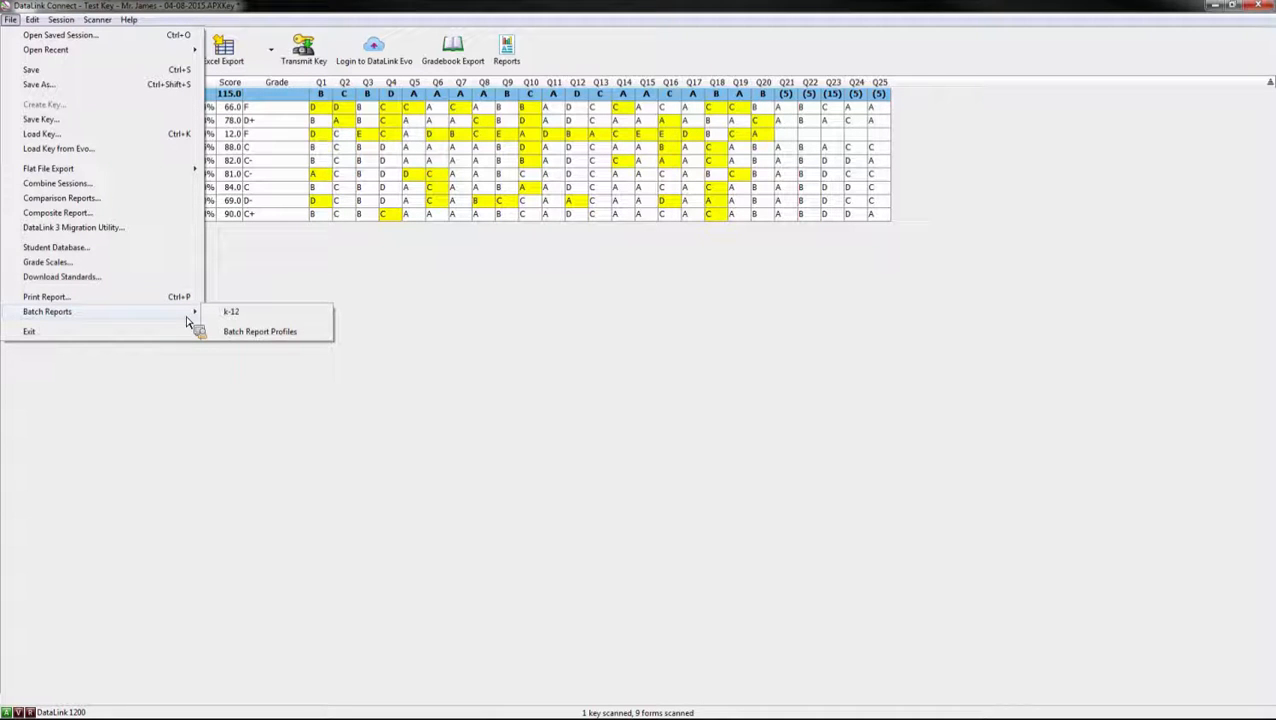
# Step: Confirm the k-12 batch profile includes Student Proficiency with Save as PDF output
pyautogui.click(258, 333)
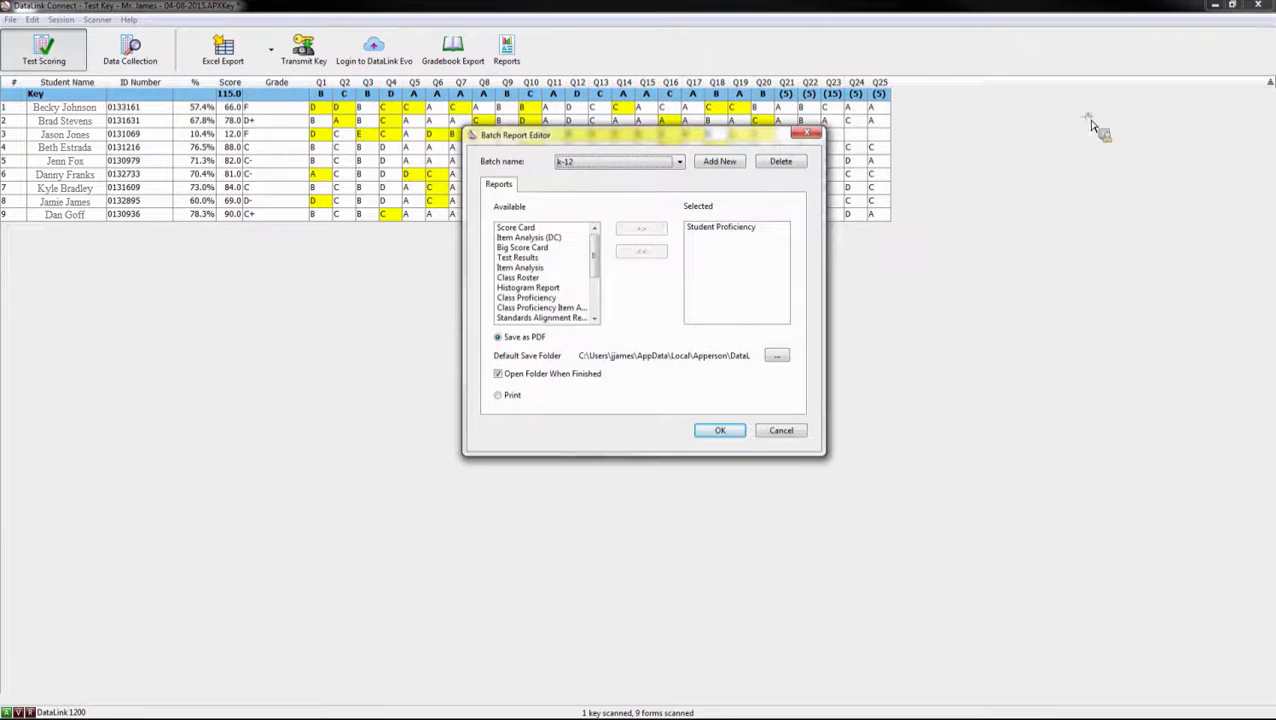
pyautogui.click(685, 242)
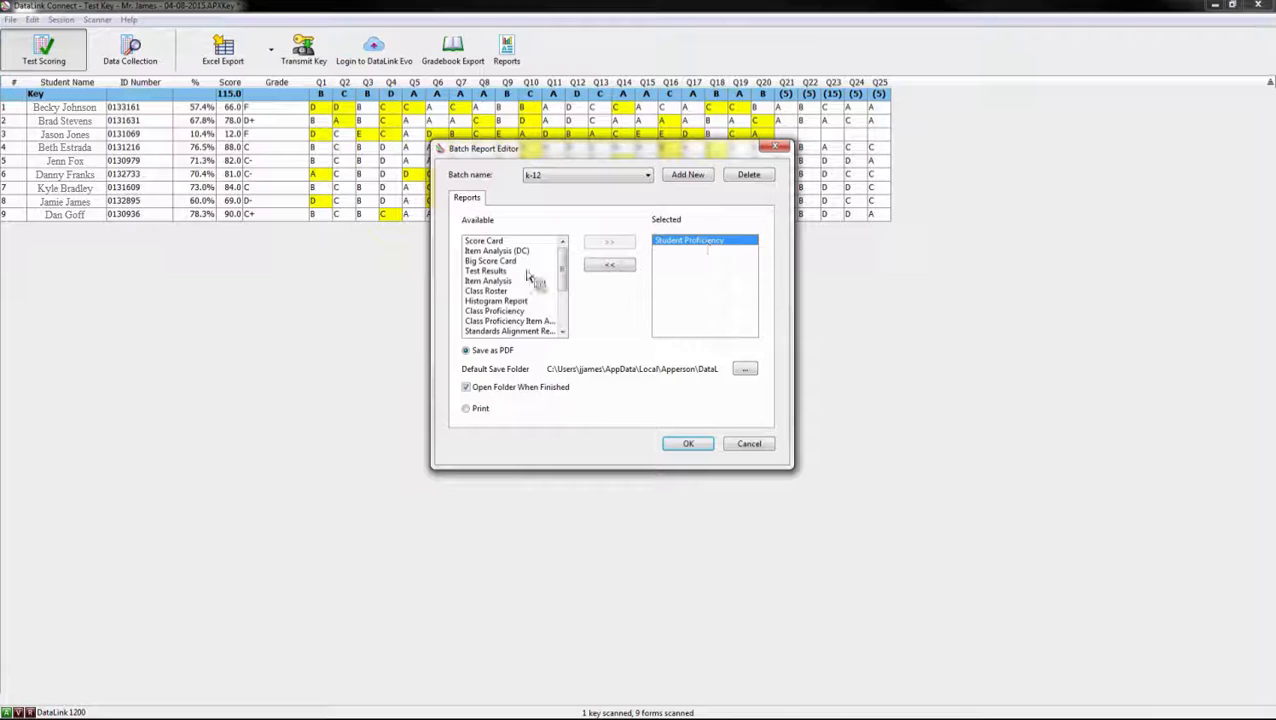
pyautogui.click(474, 352)
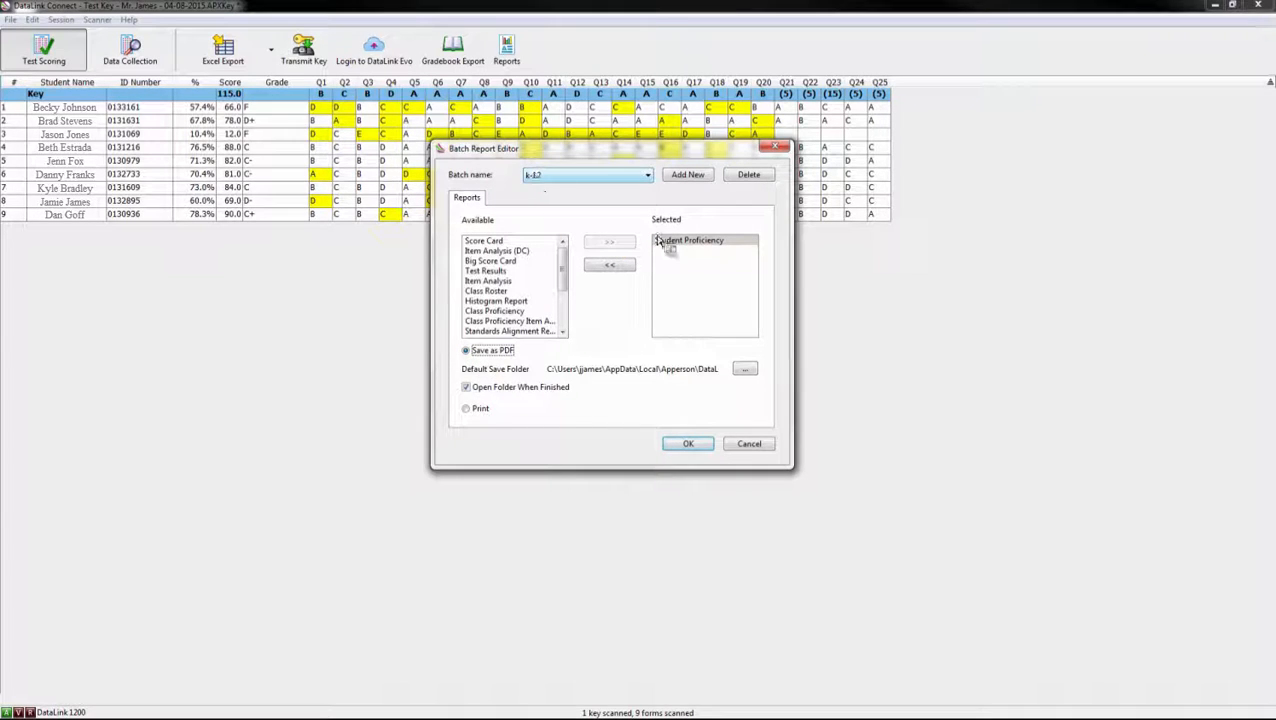
pyautogui.click(681, 446)
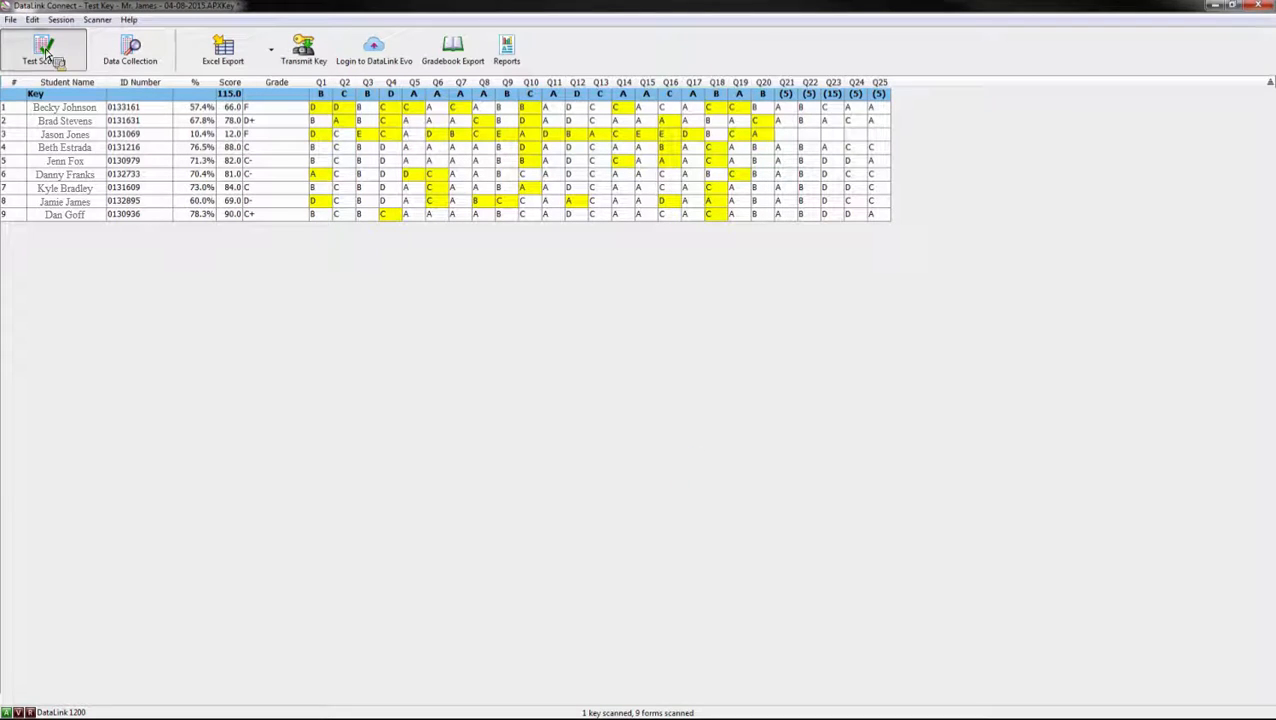
# Step: Run the k-12 batch to the Desktop and view Student Proficiency.pdf full size in Acrobat
pyautogui.click(10, 20)
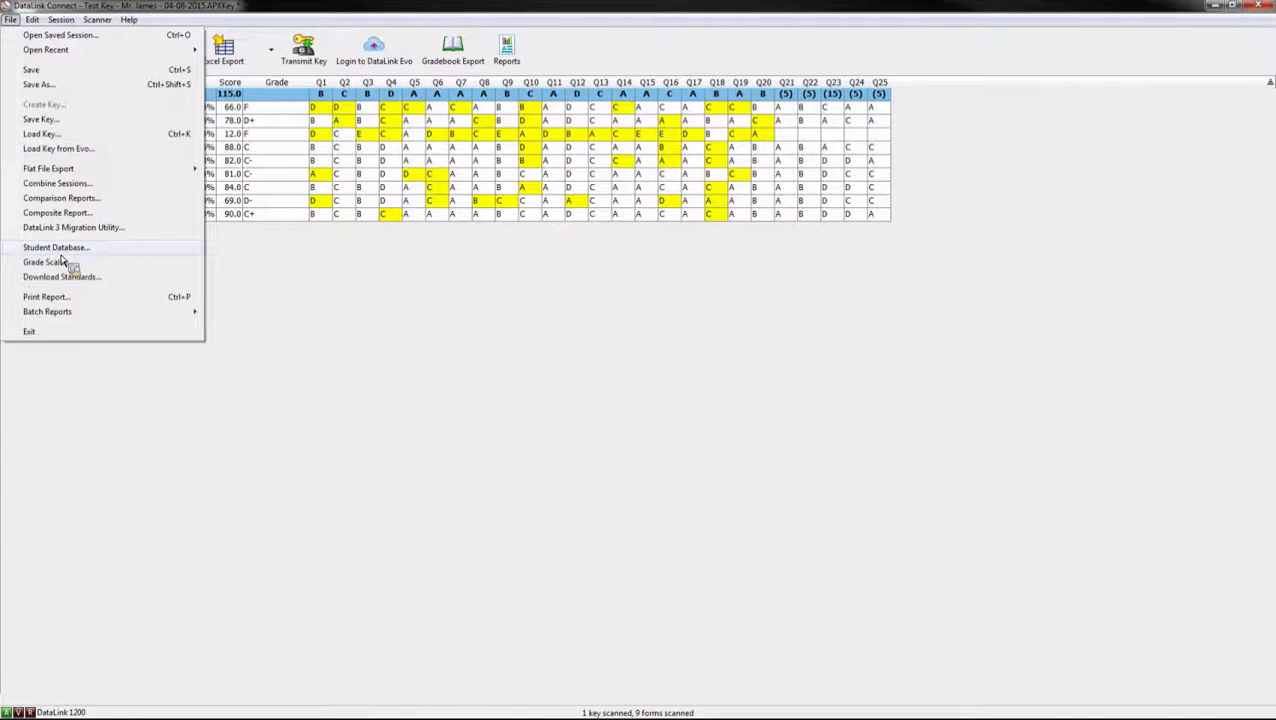
pyautogui.moveTo(110, 312)
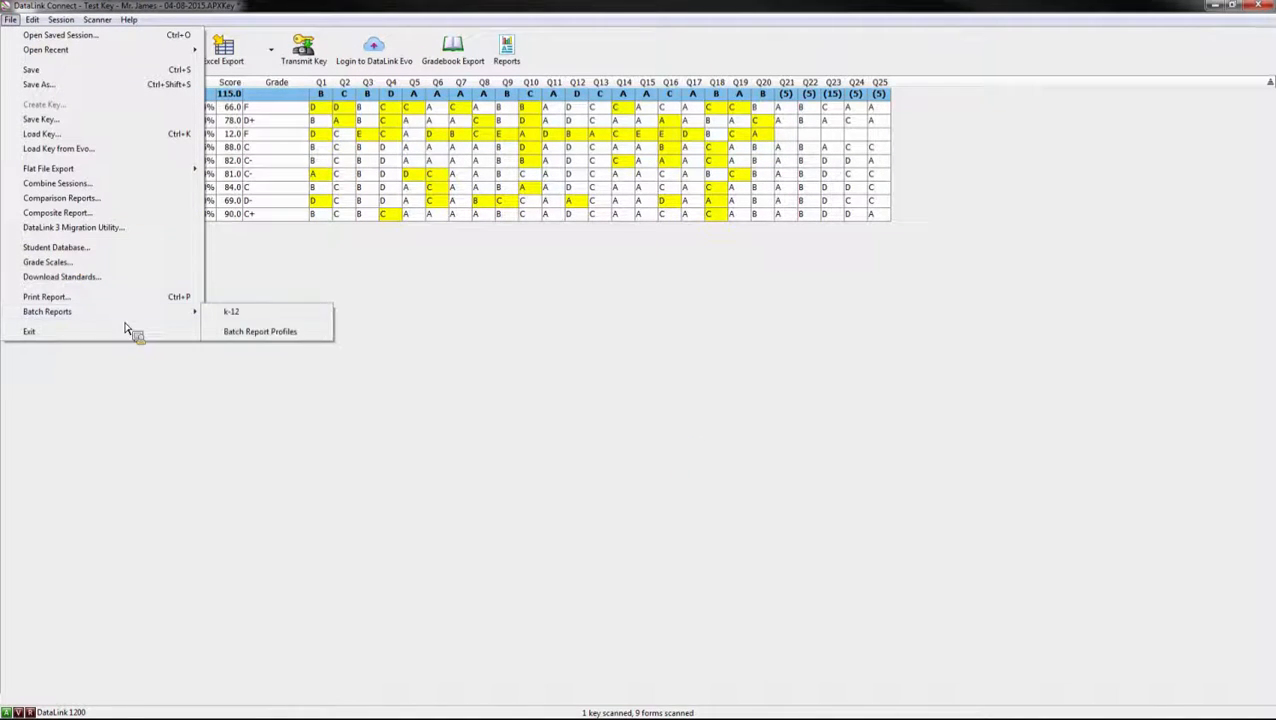
pyautogui.click(260, 331)
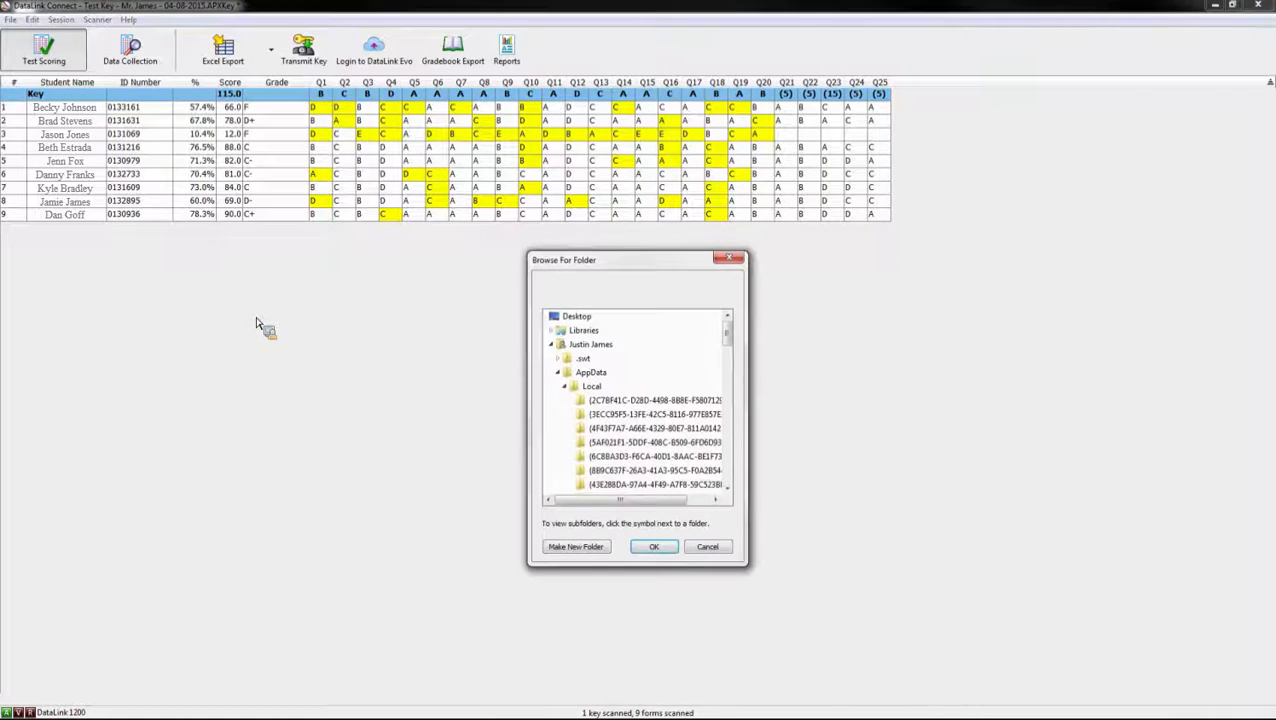
pyautogui.click(572, 316)
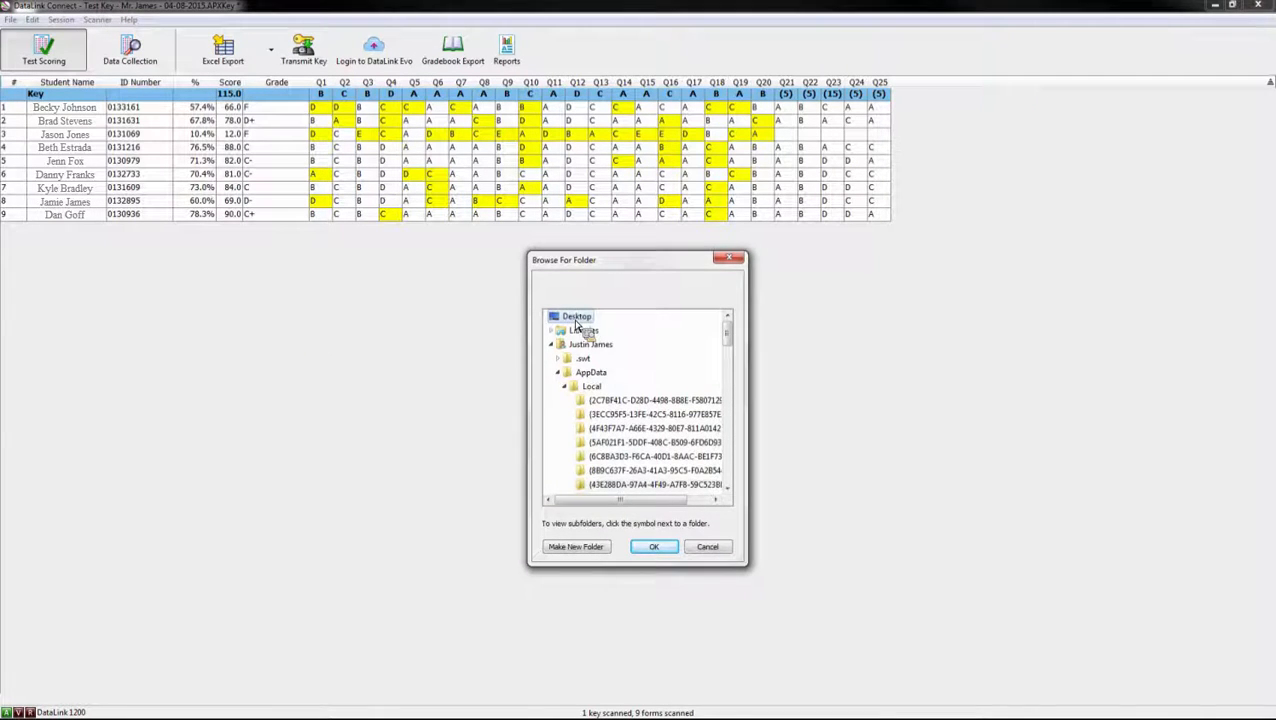
pyautogui.click(650, 547)
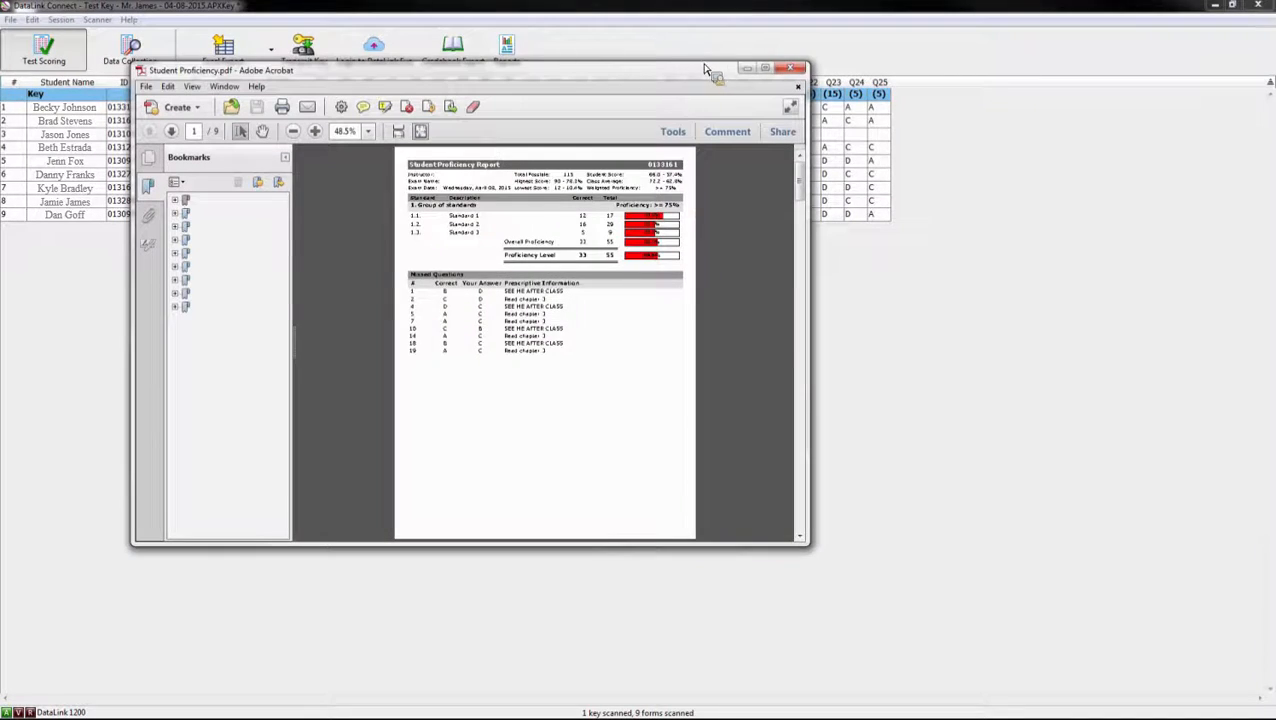
pyautogui.click(765, 68)
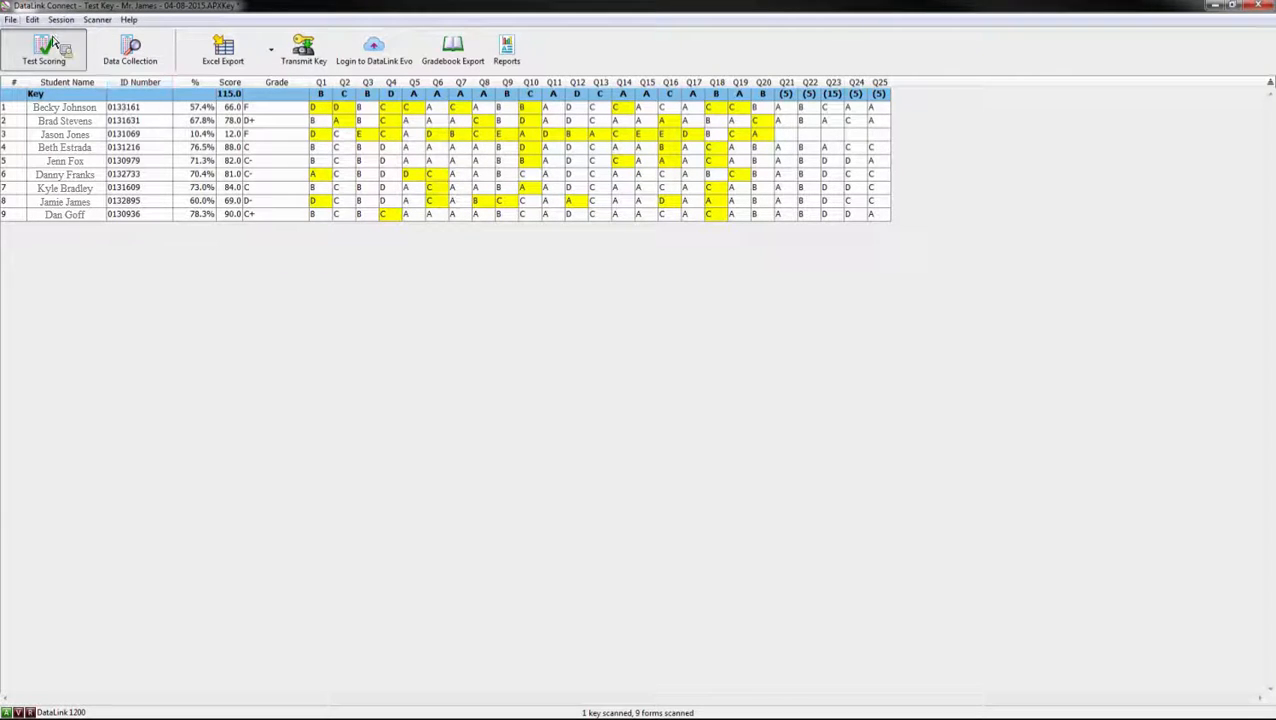
pyautogui.click(14, 21)
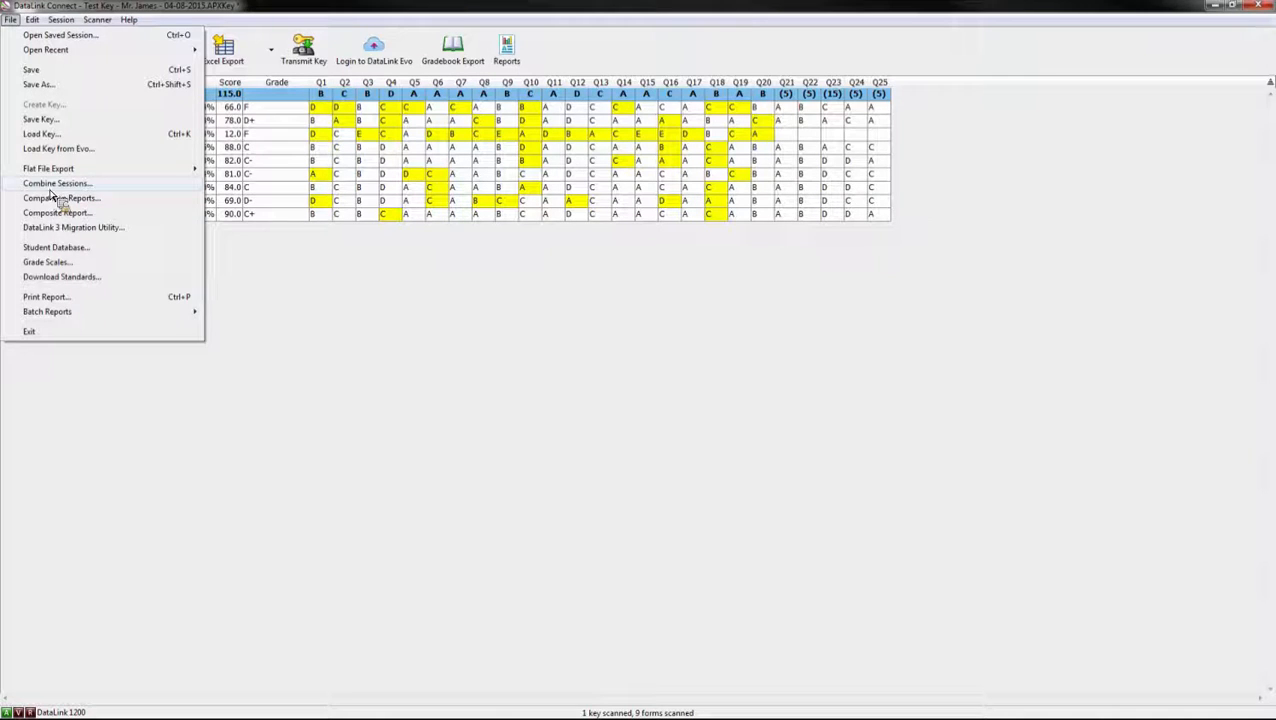
pyautogui.click(290, 270)
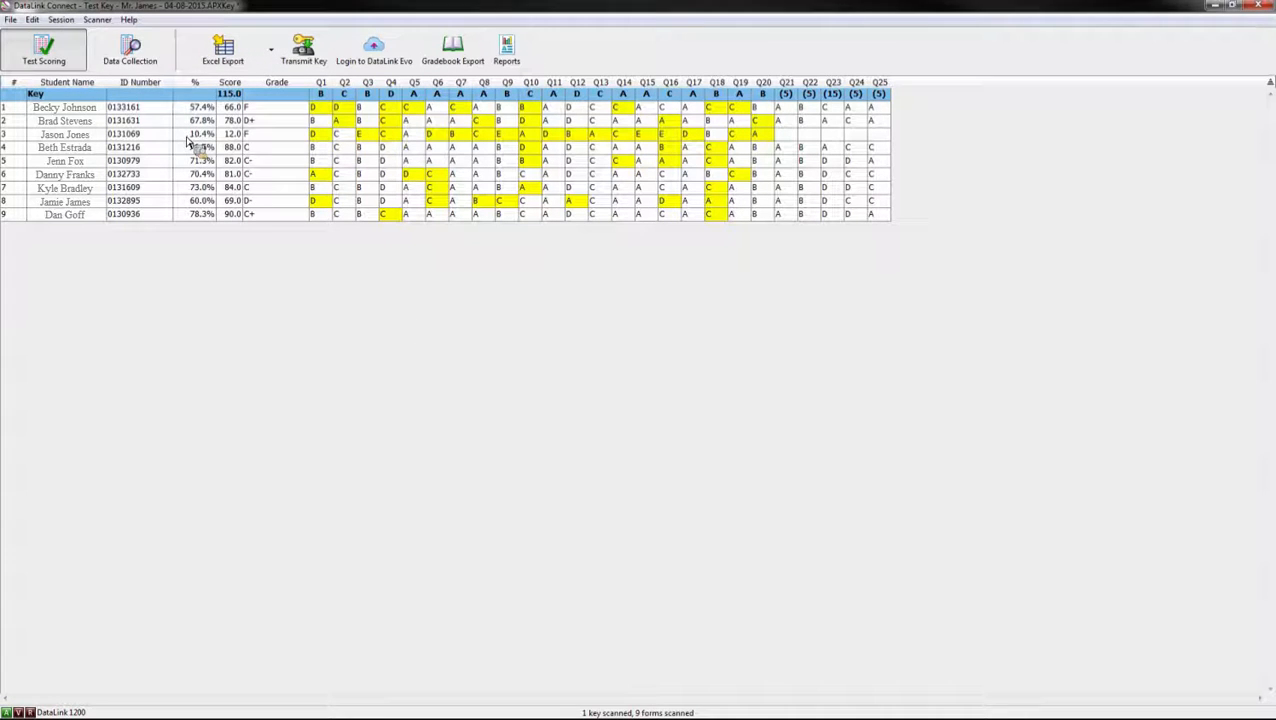
pyautogui.click(11, 20)
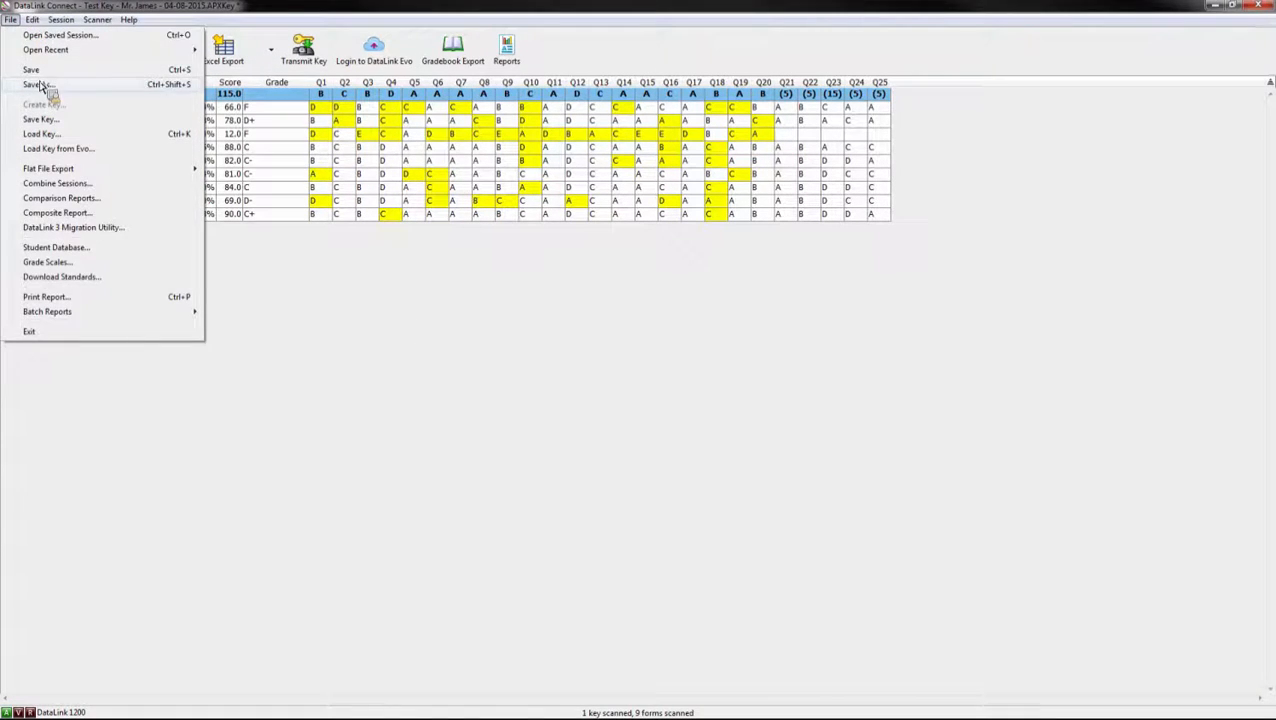
# Step: Save the scored results to the Desktop as a scanning session file
pyautogui.click(38, 84)
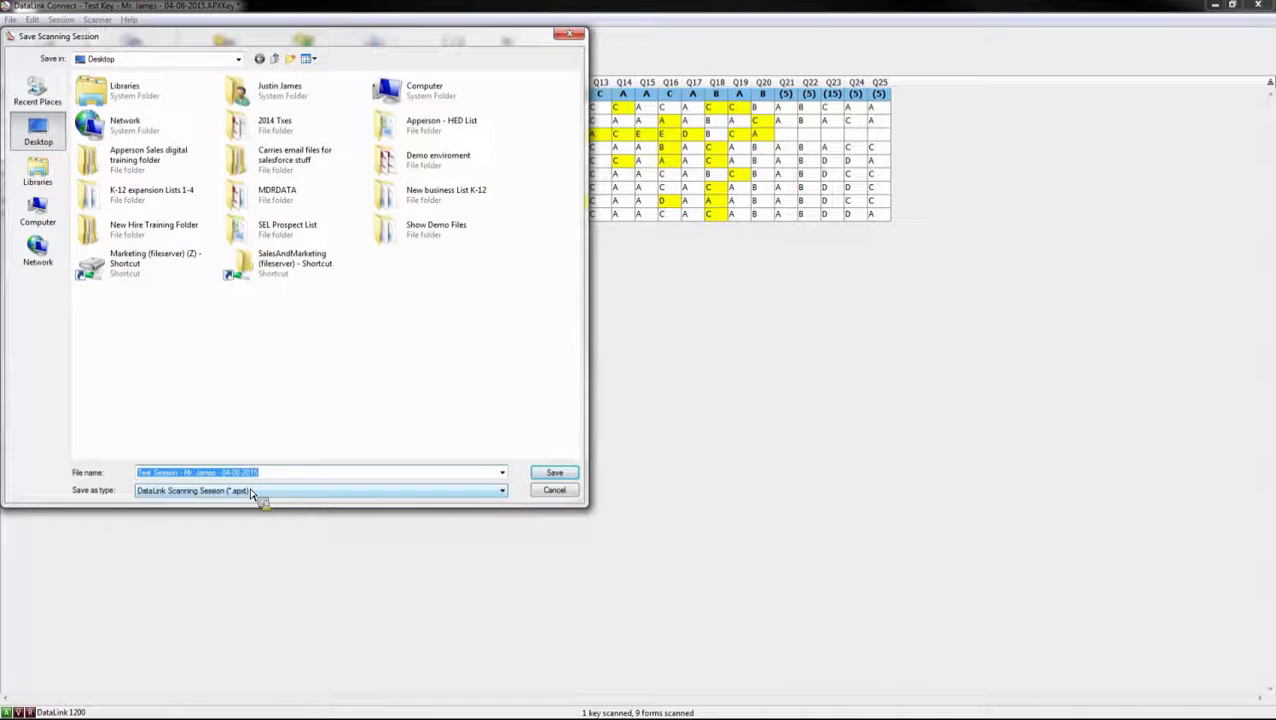
pyautogui.click(556, 473)
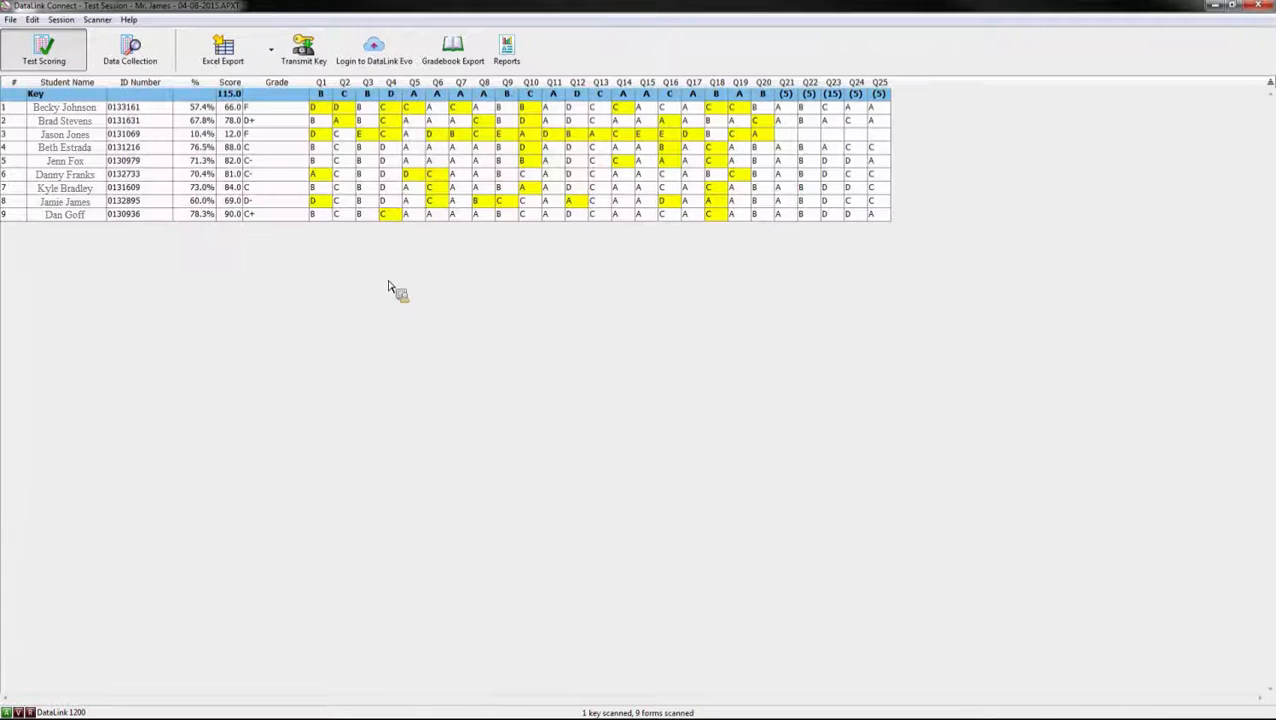
pyautogui.click(10, 20)
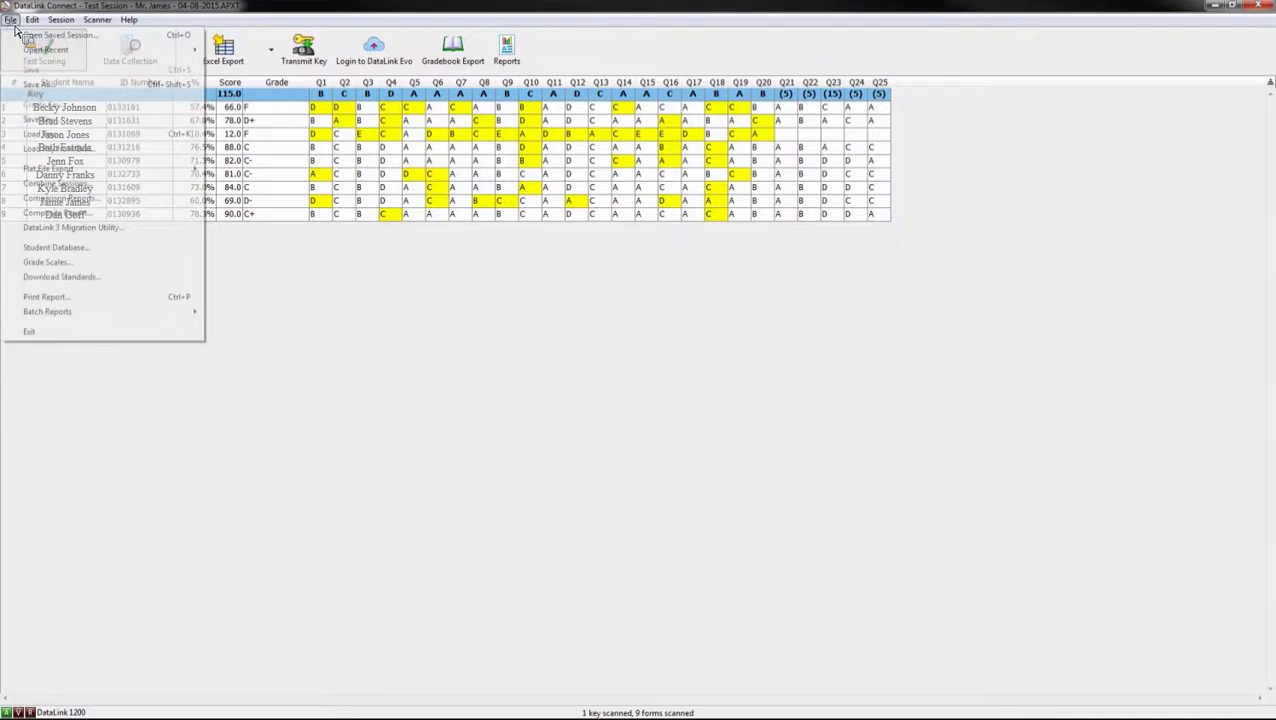
# Step: Add the four 8th Grade Algebra period files from Show Demo Files > Combine Multiple Test Sessions for combining
pyautogui.click(62, 184)
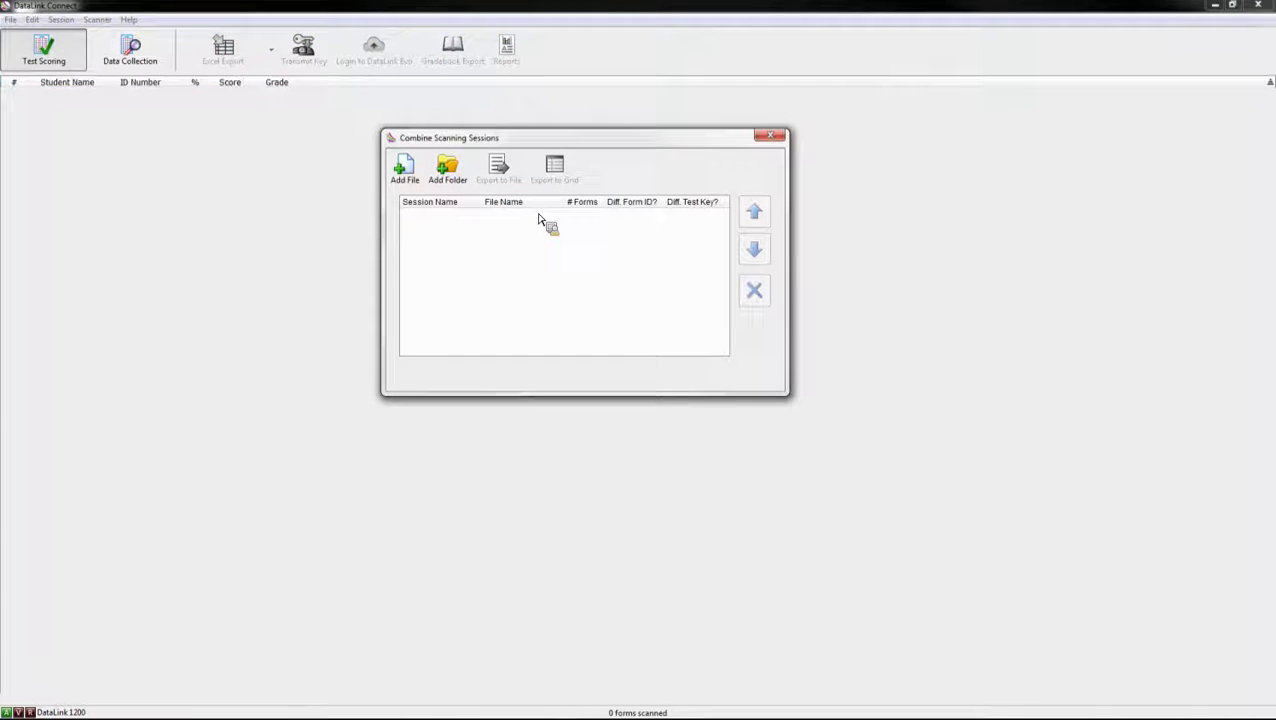
pyautogui.click(414, 170)
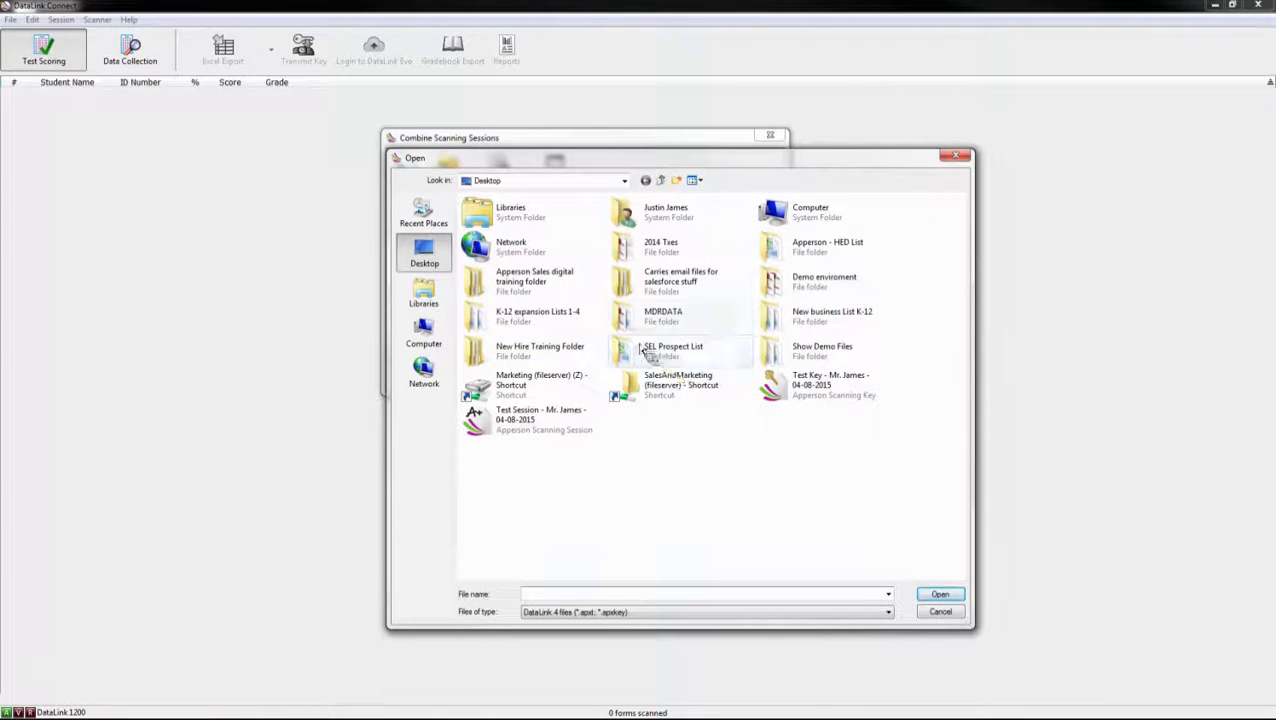
pyautogui.doubleClick(815, 292)
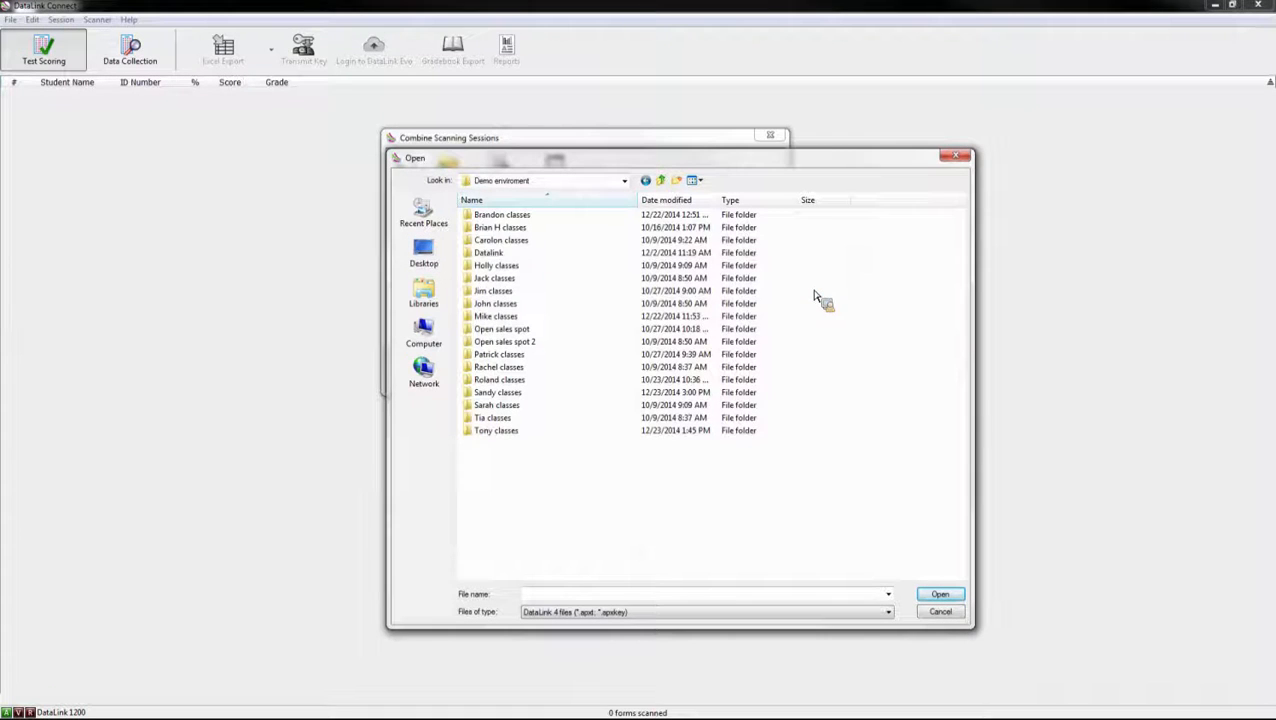
pyautogui.click(658, 180)
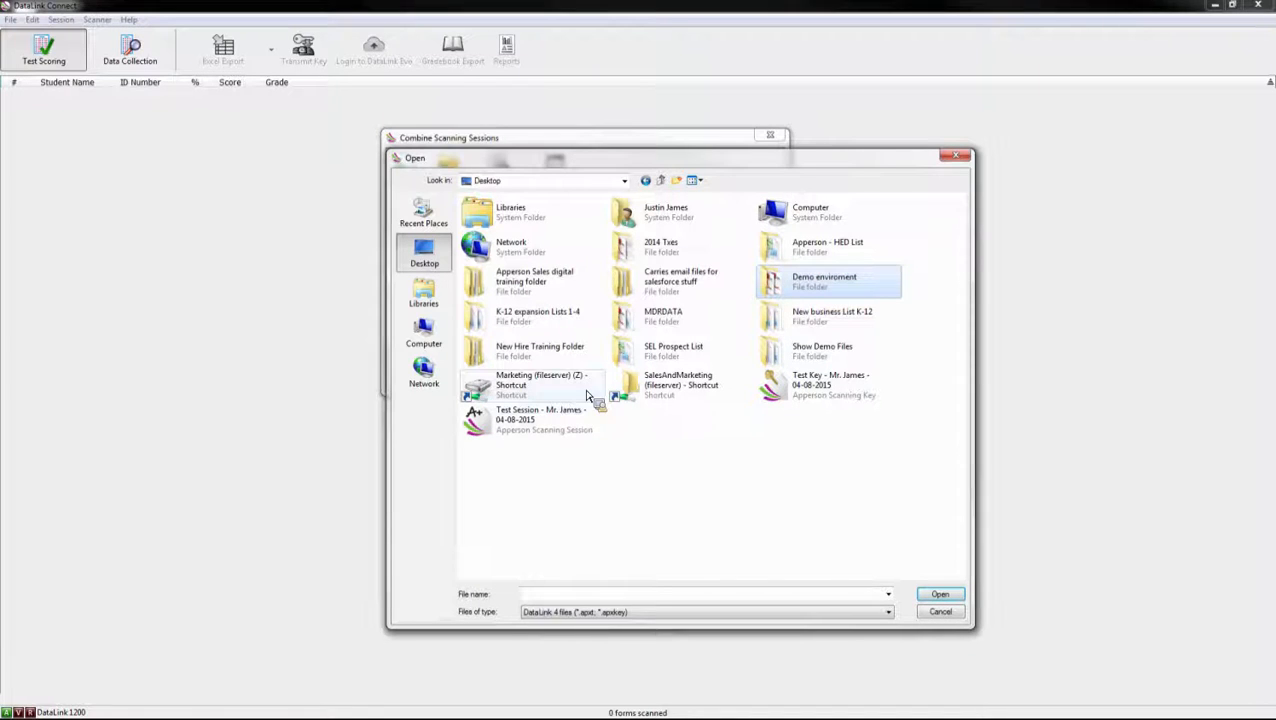
pyautogui.doubleClick(800, 352)
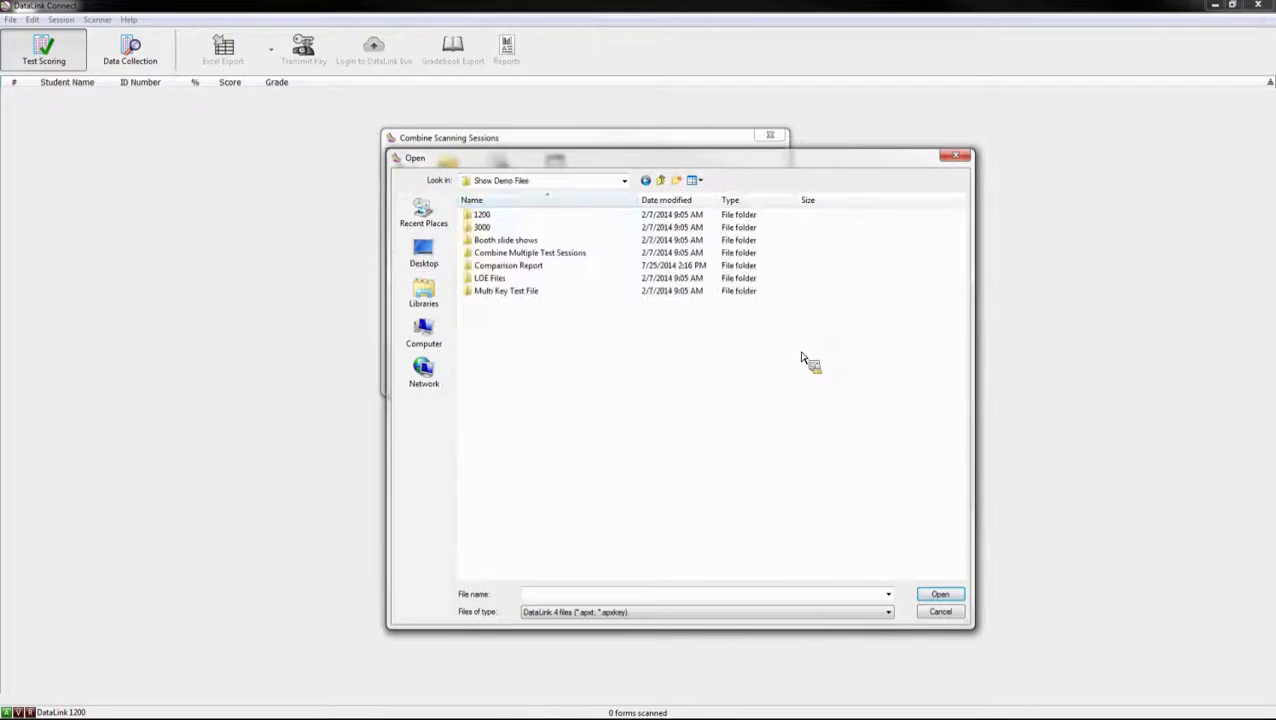
pyautogui.doubleClick(552, 255)
pyautogui.moveTo(530, 321); pyautogui.dragTo(520, 212)
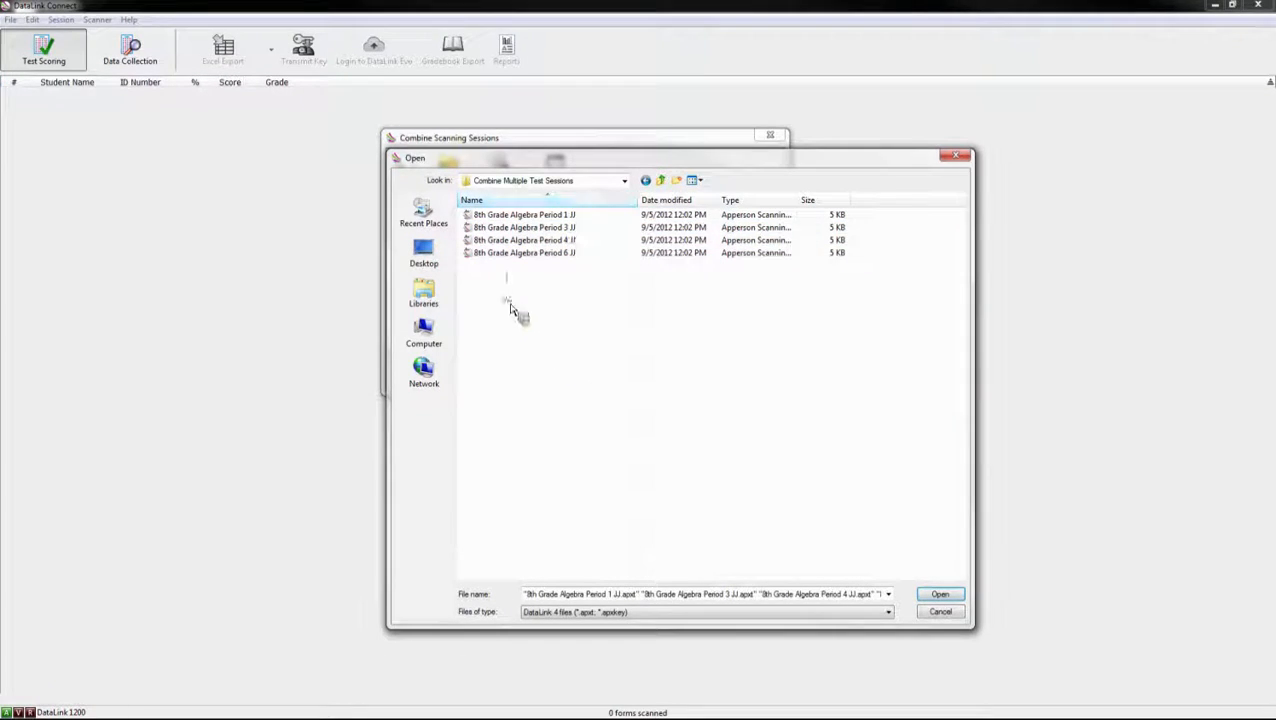
pyautogui.moveTo(504, 289); pyautogui.dragTo(511, 213)
pyautogui.click(940, 594)
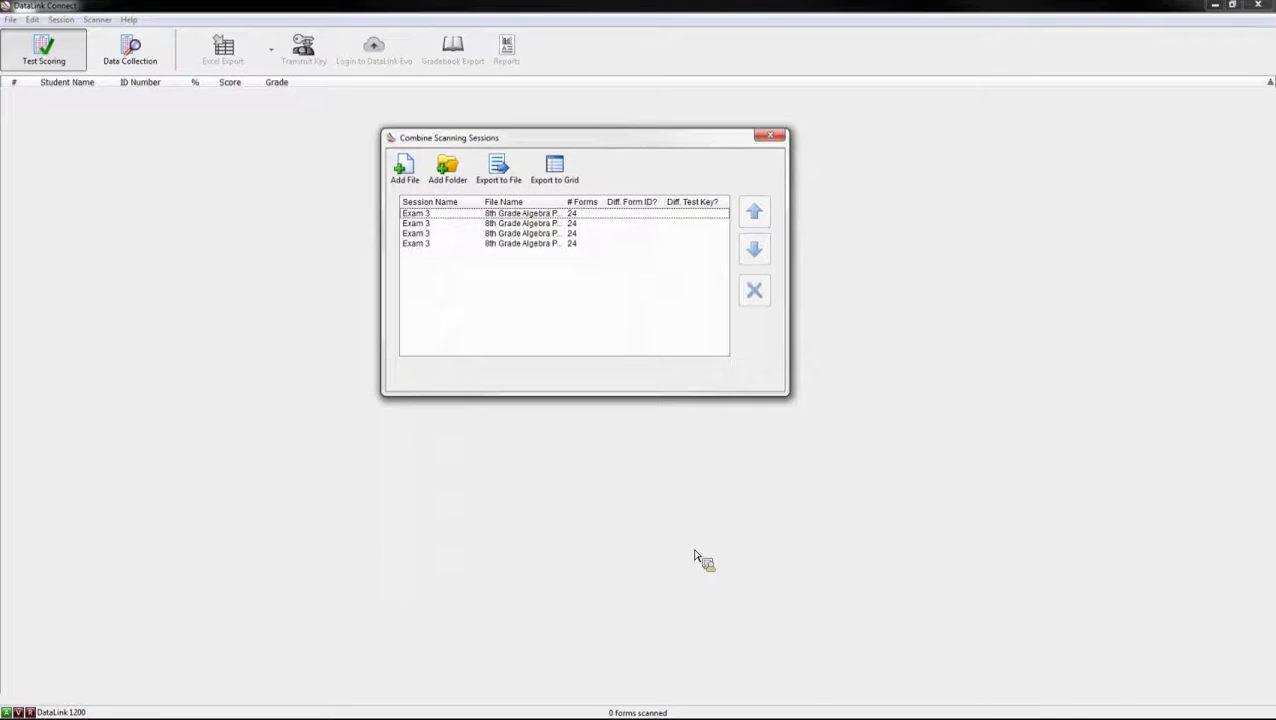
# Step: Export the four sessions into one 96-form grid and bring up its Item Analysis report
pyautogui.click(580, 178)
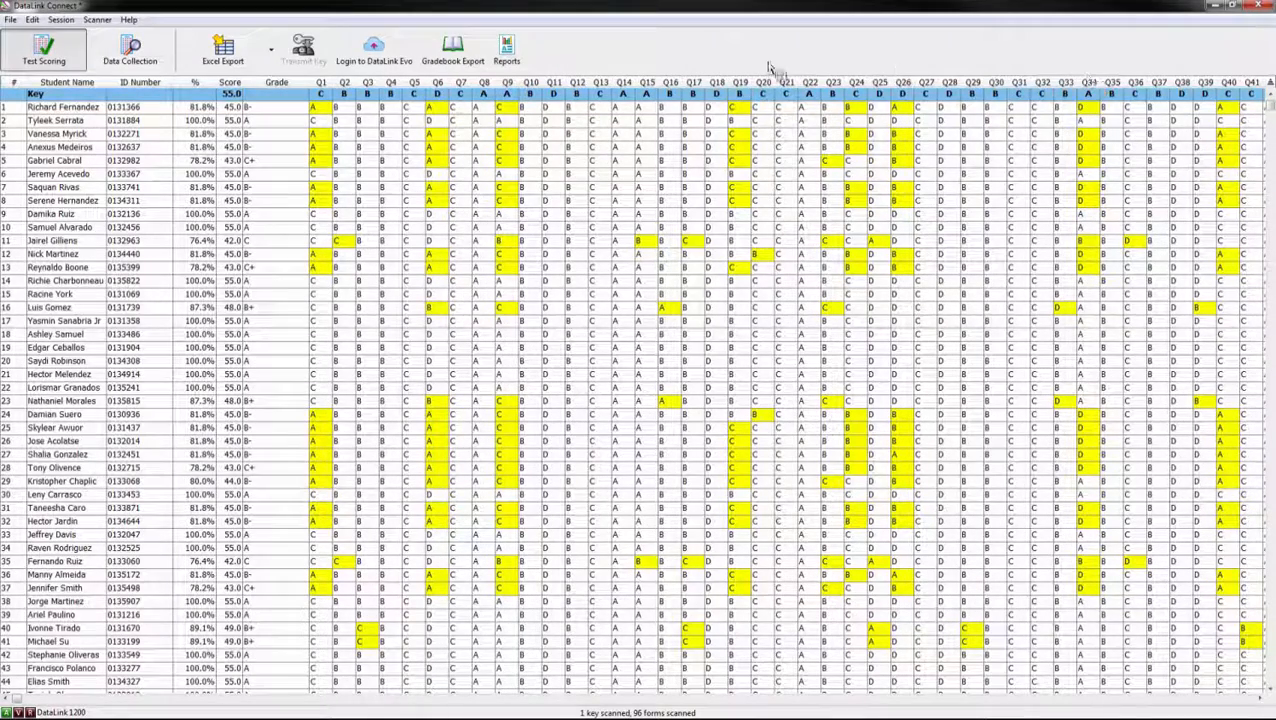
pyautogui.click(506, 47)
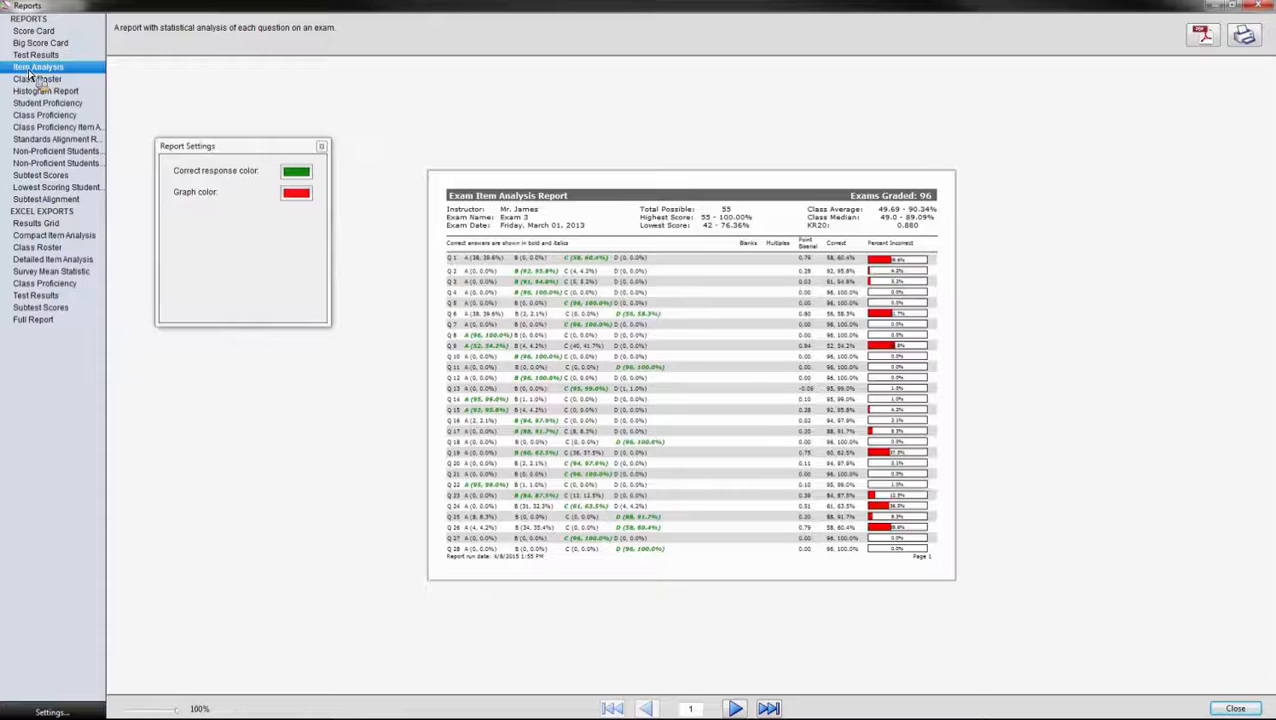
# Step: Hide the Report Settings panel to view the combined Exam 3 Item Analysis
pyautogui.click(321, 147)
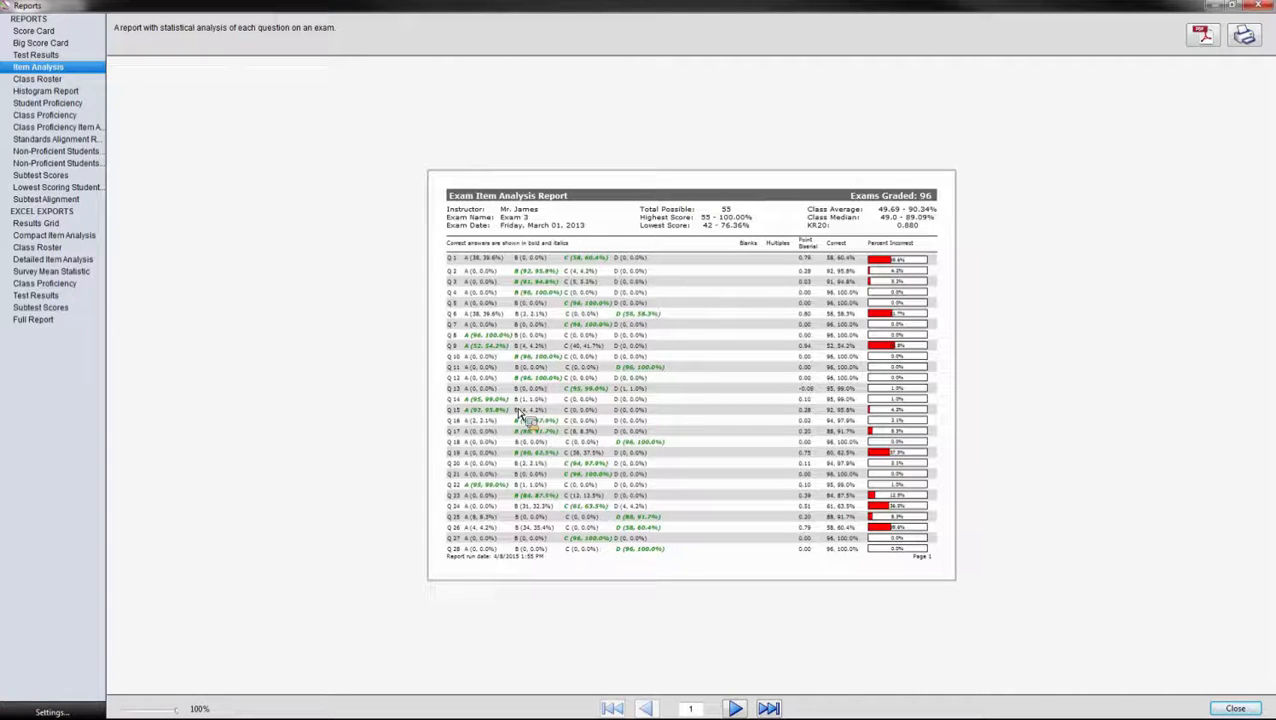
# Step: Close the Item Analysis report to return to the combined Test Scoring grid
pyautogui.click(1262, 8)
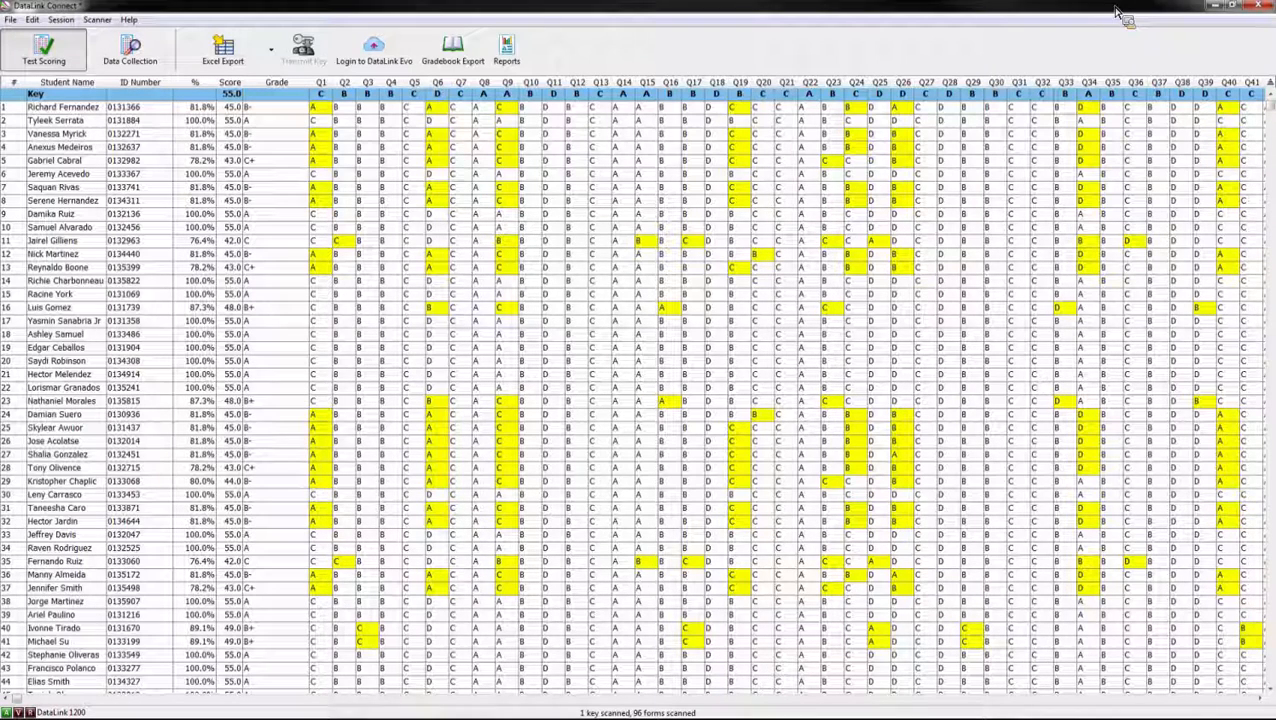
# Step: Change the Q26 key answer from D to A to regrade all 96 exams, then open the Score Card
pyautogui.click(908, 96)
pyautogui.write('A')
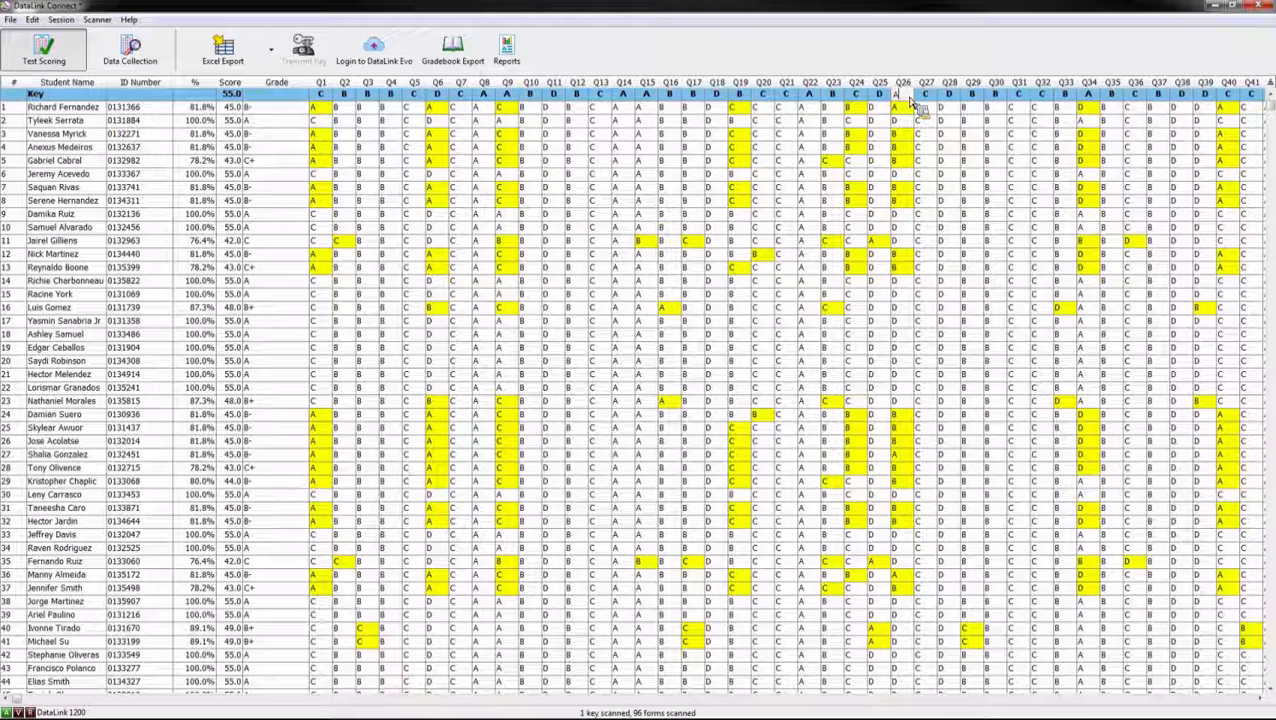
pyautogui.press('Return')
pyautogui.click(976, 177)
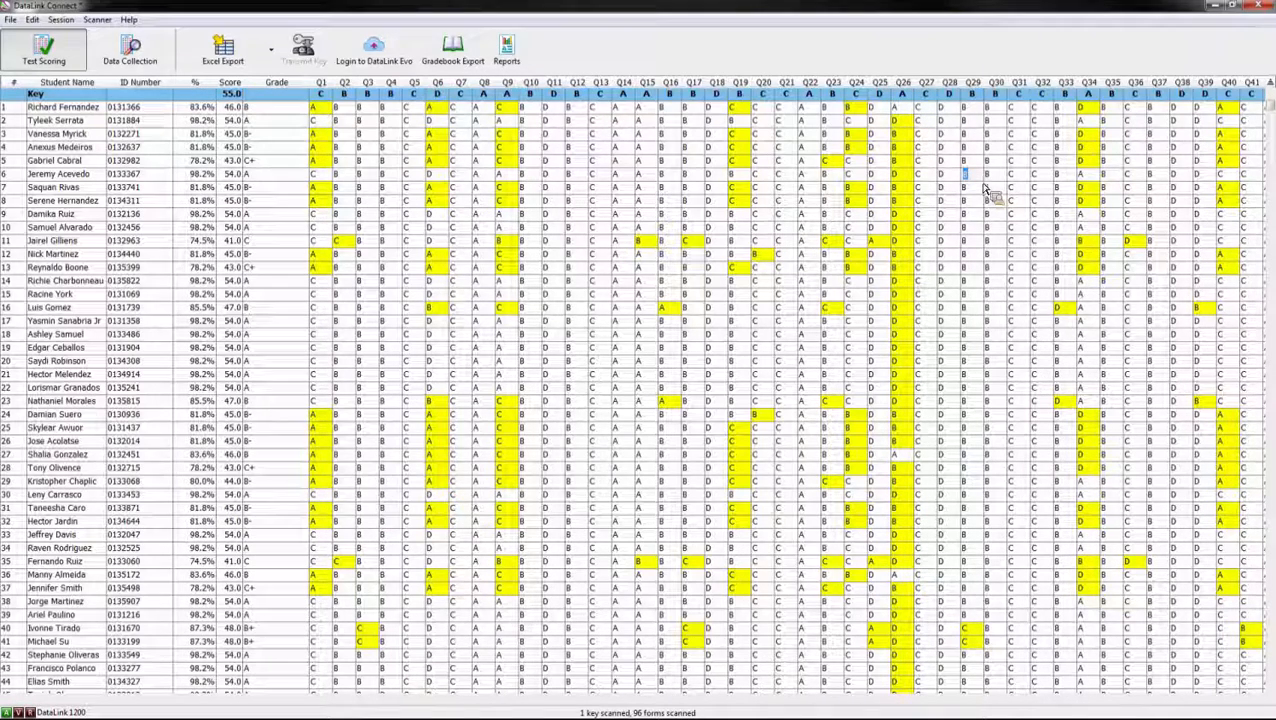
pyautogui.click(507, 55)
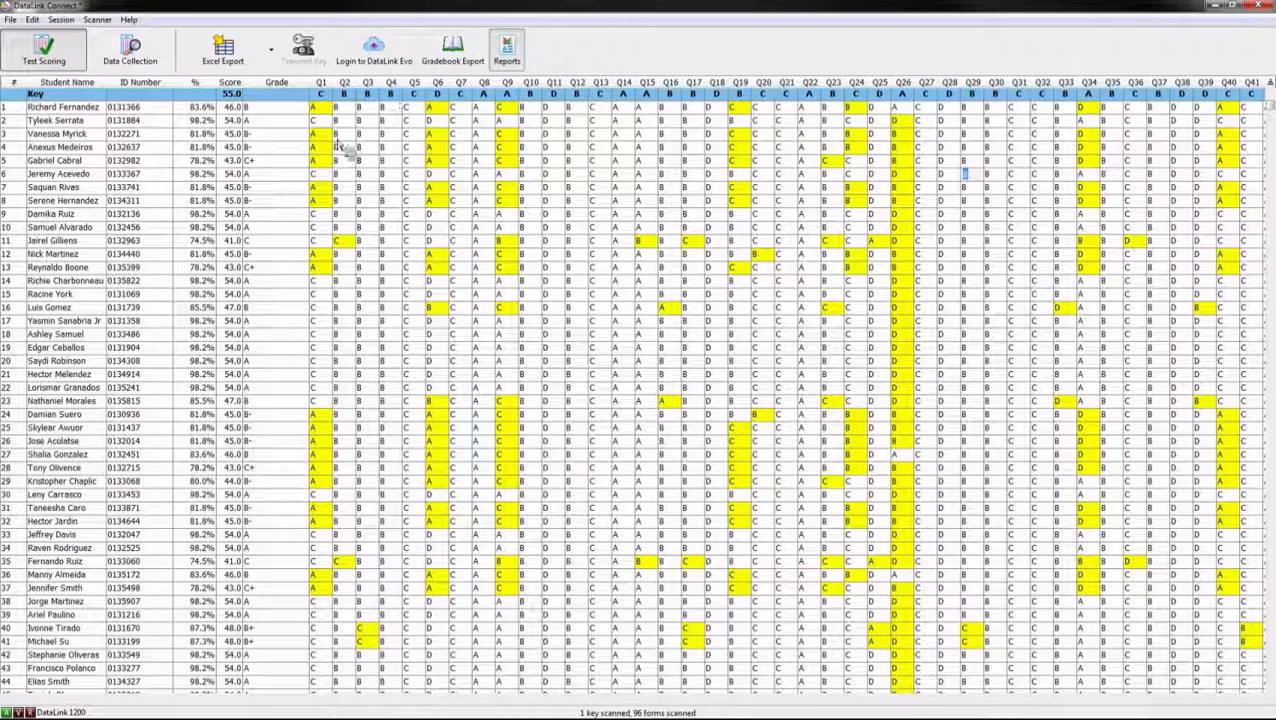